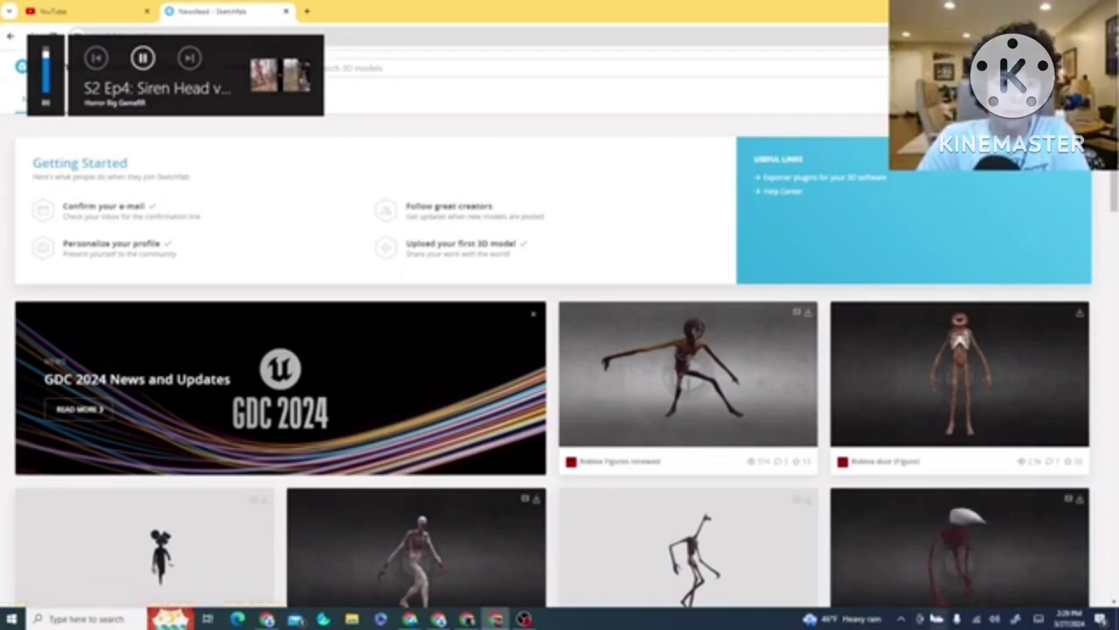
From the profile's 128 Models tab, open 3D settings for the Siren Head Slammer A model
{"action": "left_click", "coordinate": [1082, 68]}
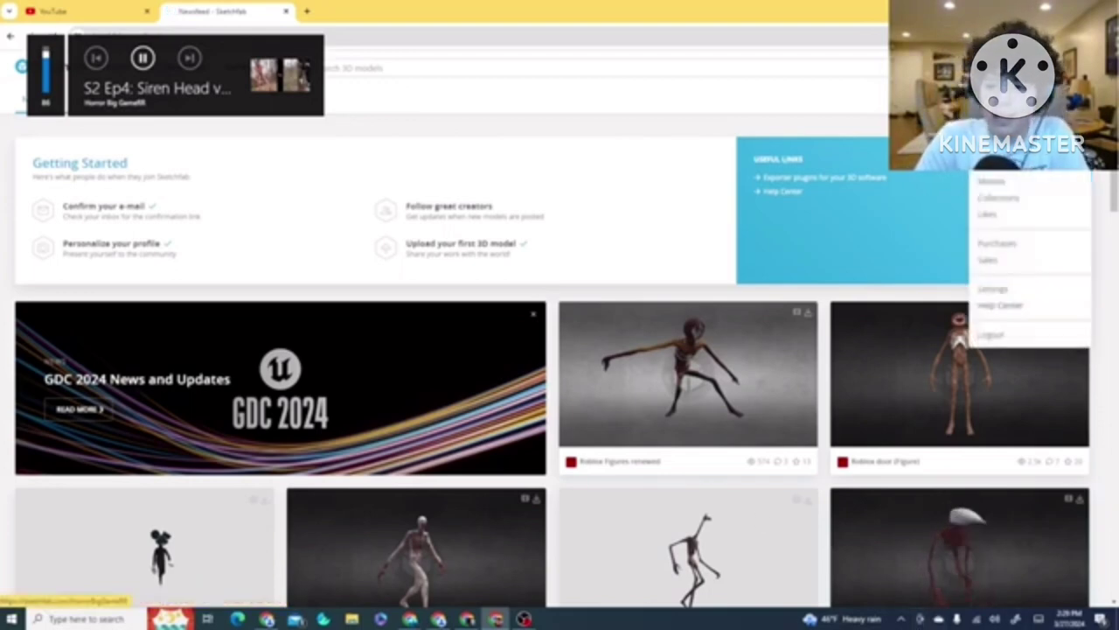
{"action": "left_click", "coordinate": [1016, 179]}
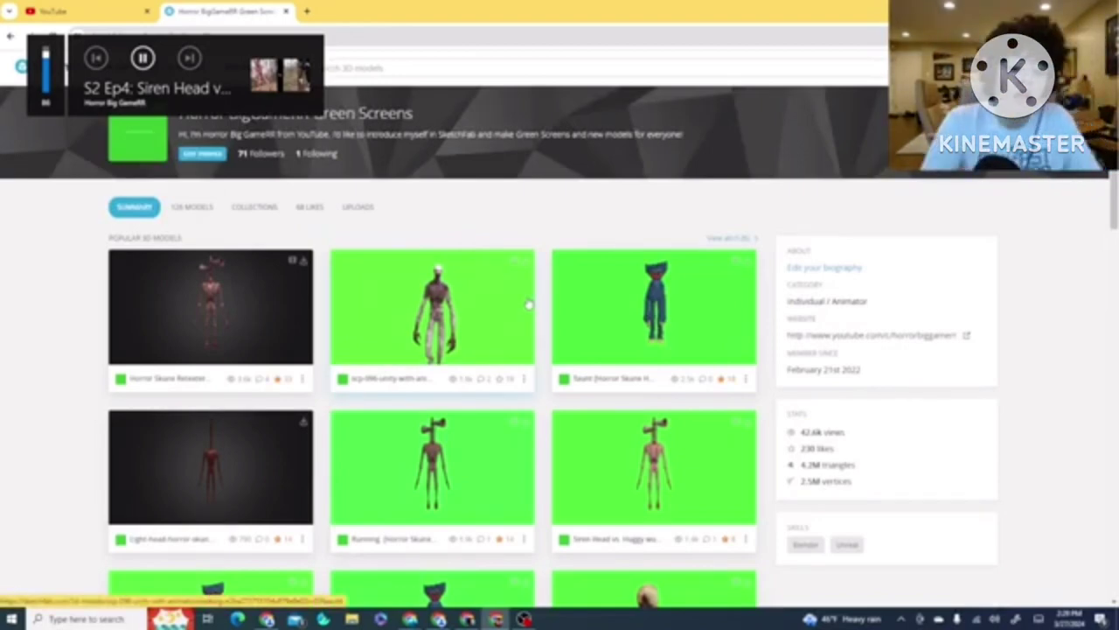
{"action": "scroll", "coordinate": [530, 313], "scroll_direction": "down", "scroll_amount": 4}
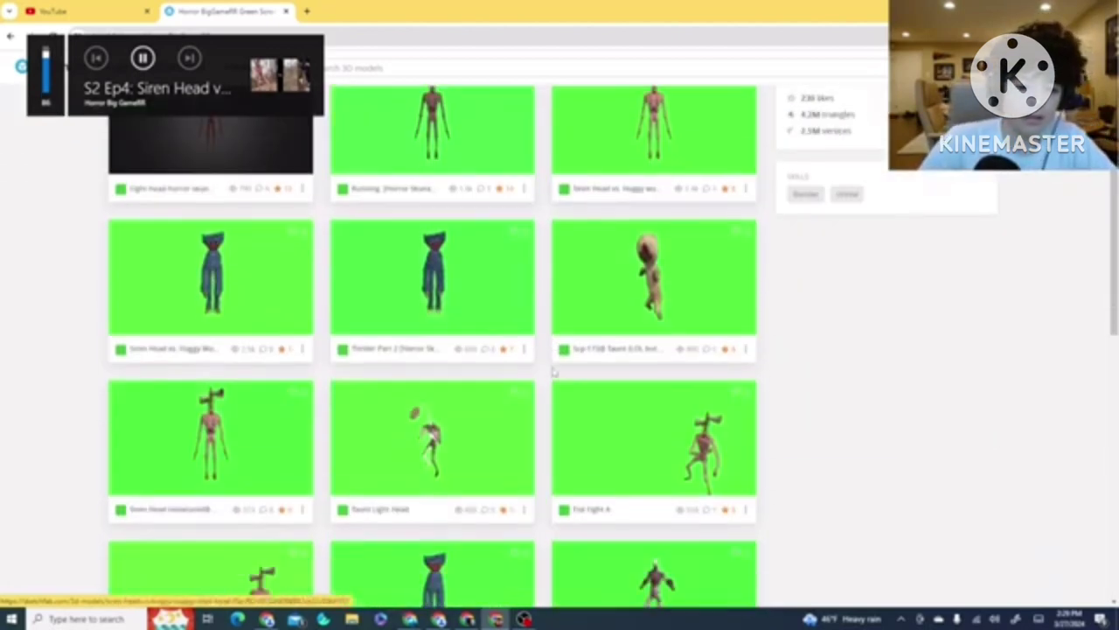
{"action": "scroll", "coordinate": [507, 341], "scroll_direction": "up", "scroll_amount": 4}
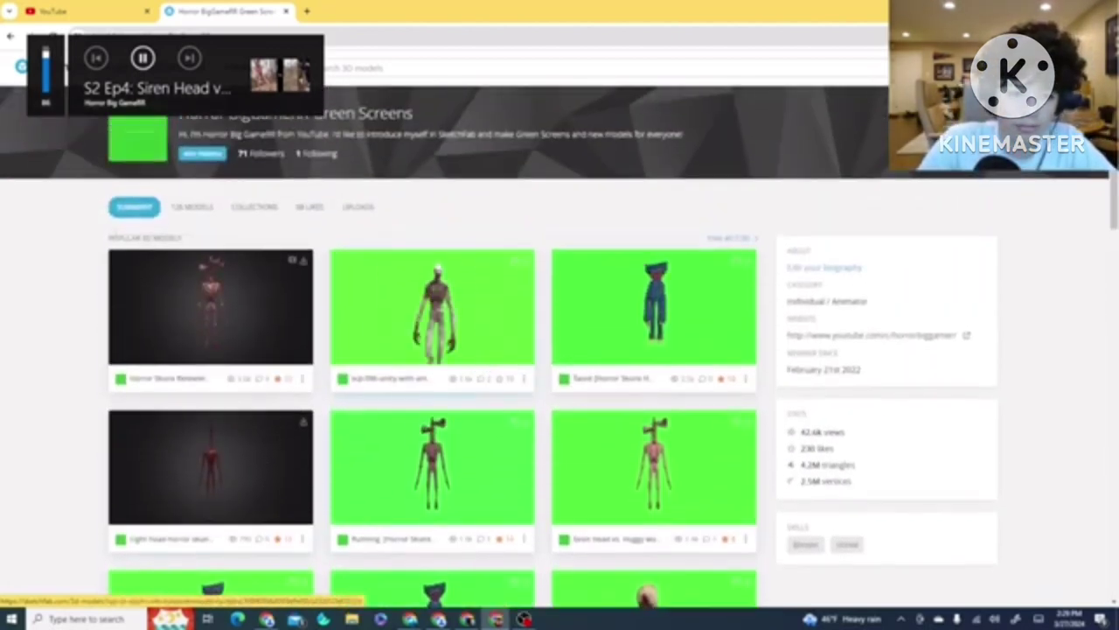
{"action": "left_click", "coordinate": [190, 207]}
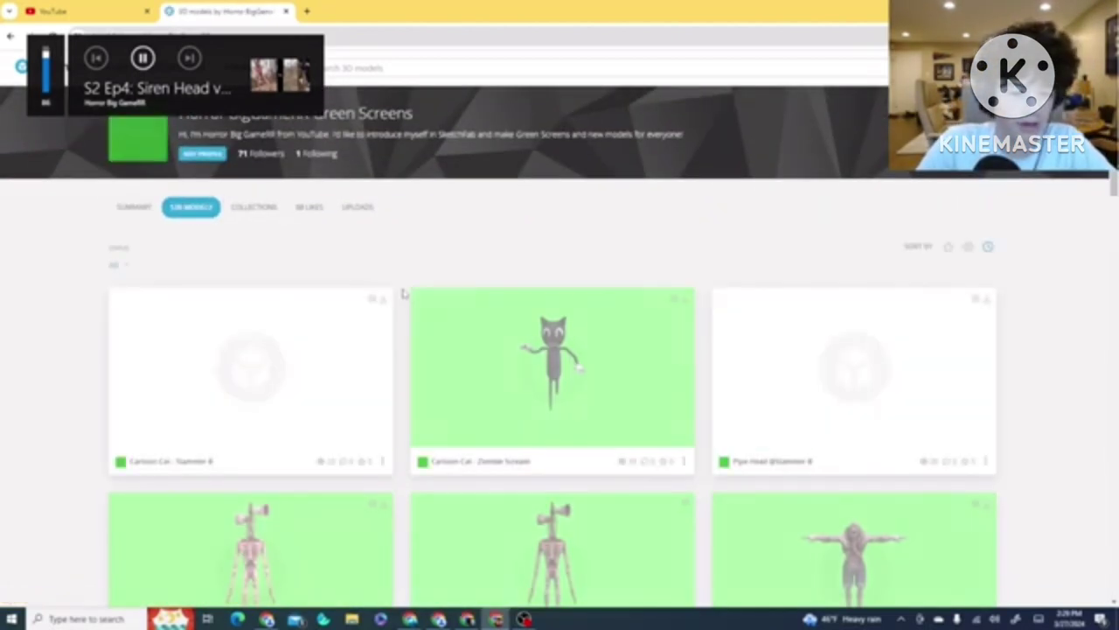
{"action": "scroll", "coordinate": [503, 385], "scroll_direction": "down", "scroll_amount": 2}
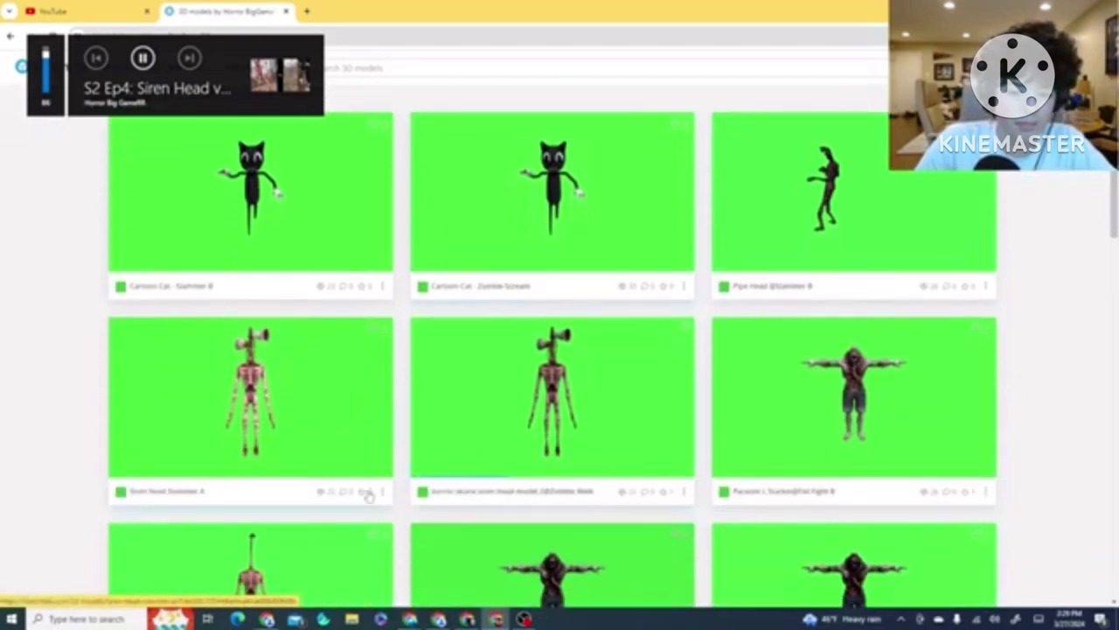
{"action": "left_click", "coordinate": [382, 492]}
{"action": "left_click", "coordinate": [342, 356]}
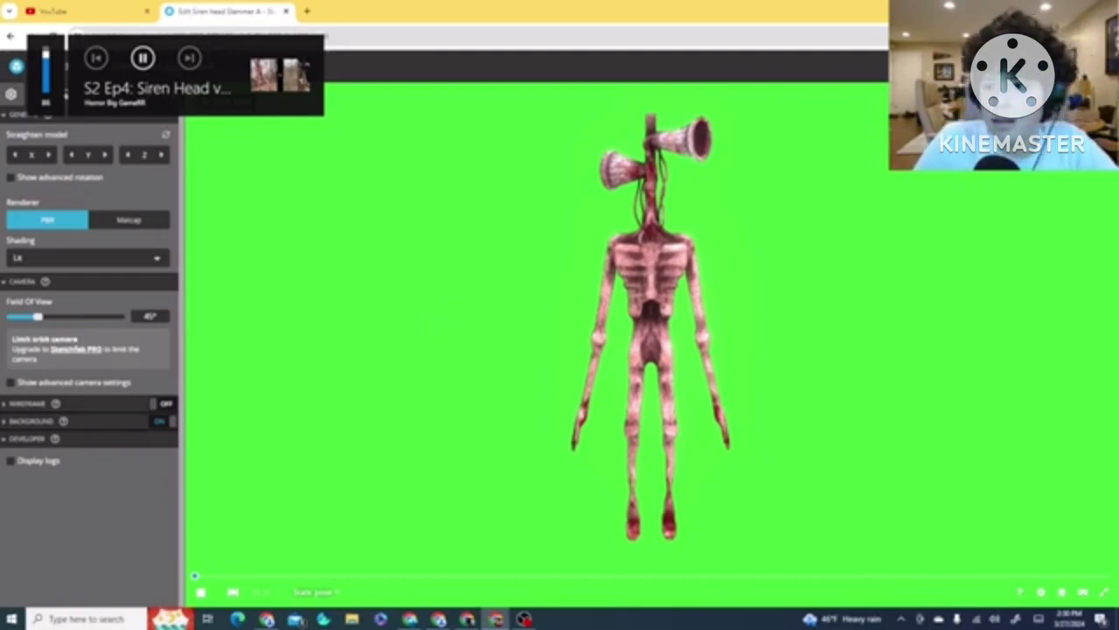
Take the browser out of full screen, hide OBS, and move the Sketchfab window up-left
{"action": "key", "text": "super+Down"}
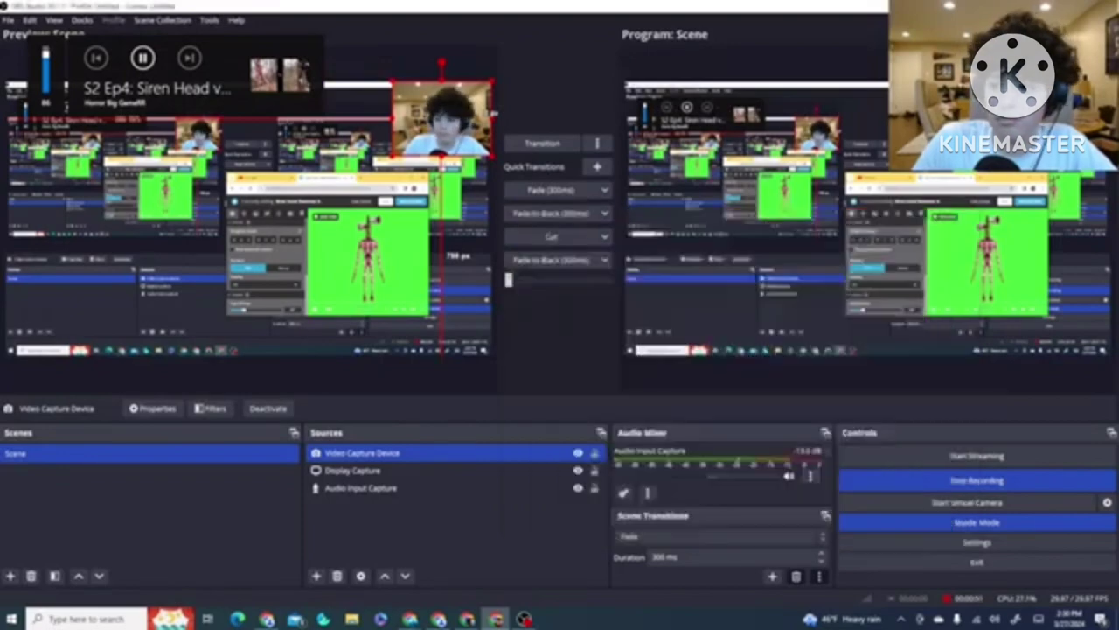
{"action": "key", "text": "super+d"}
{"action": "left_click_drag", "start_coordinate": [851, 224], "coordinate": [801, 160]}
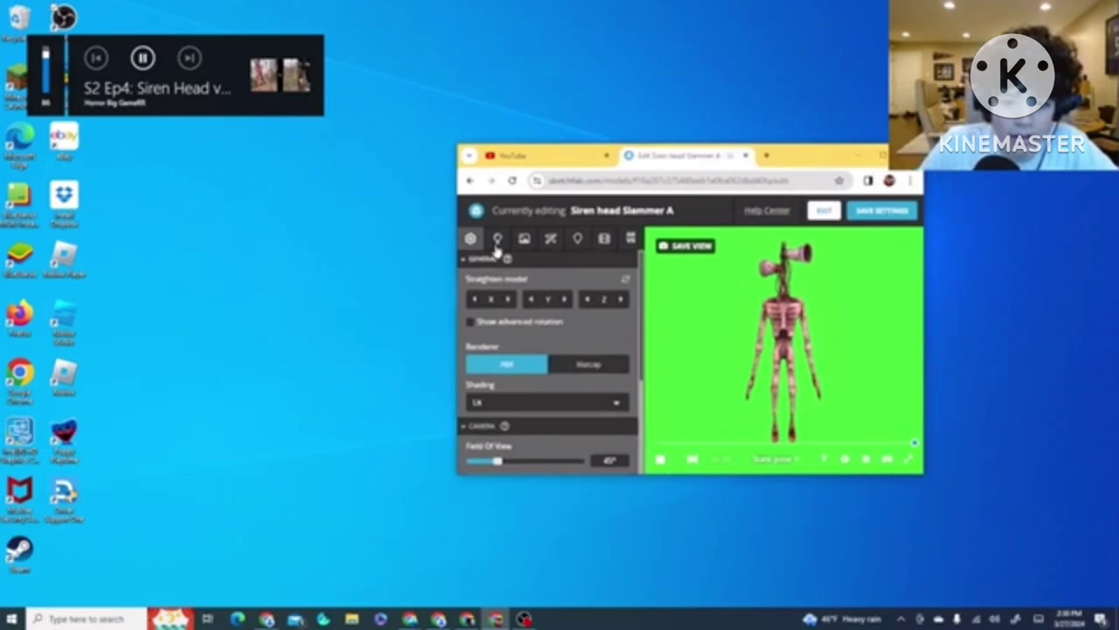
{"action": "left_click", "coordinate": [524, 238]}
{"action": "scroll", "coordinate": [536, 347], "scroll_direction": "down", "scroll_amount": 3}
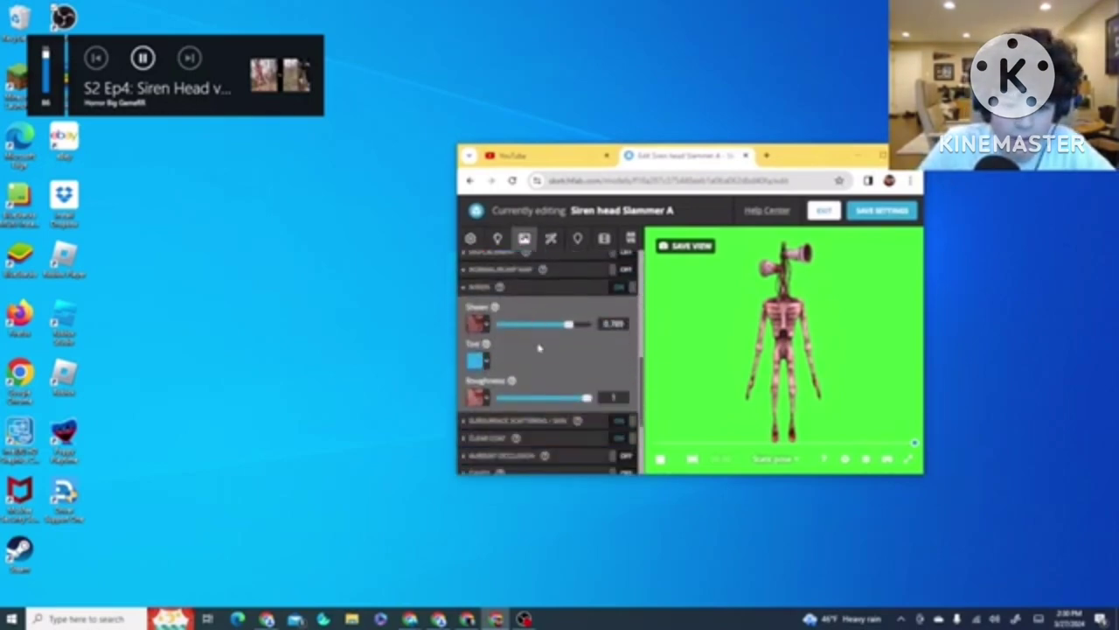
{"action": "scroll", "coordinate": [540, 348], "scroll_direction": "up", "scroll_amount": 3}
{"action": "scroll", "coordinate": [539, 347], "scroll_direction": "up", "scroll_amount": 1}
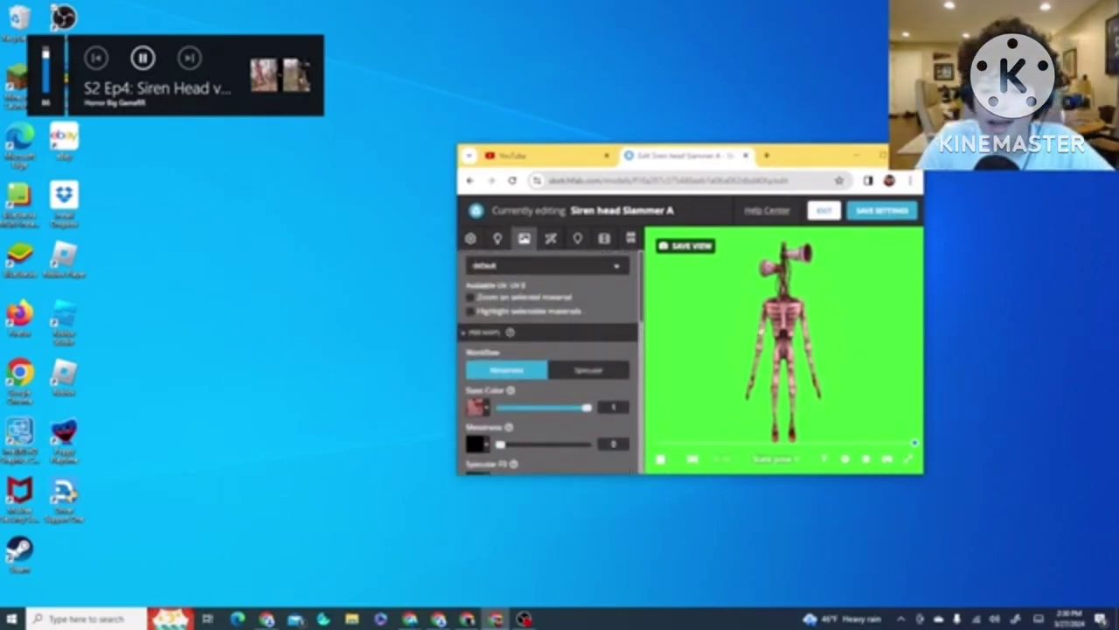
{"action": "left_click", "coordinate": [470, 238]}
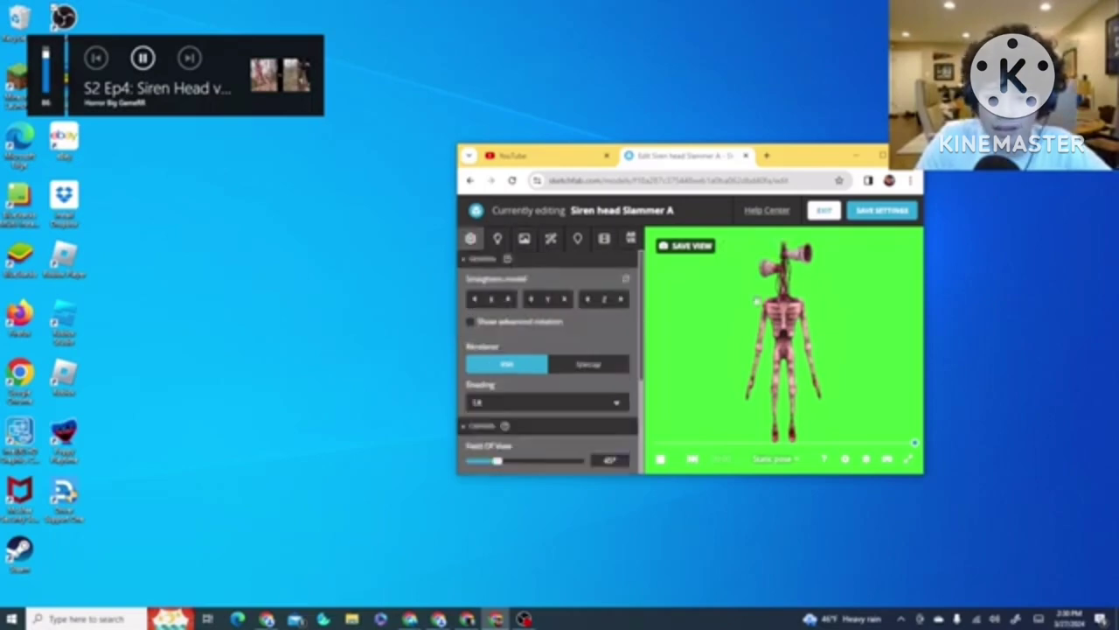
{"action": "left_click_drag", "start_coordinate": [894, 362], "coordinate": [883, 403]}
{"action": "key", "text": "super+Up"}
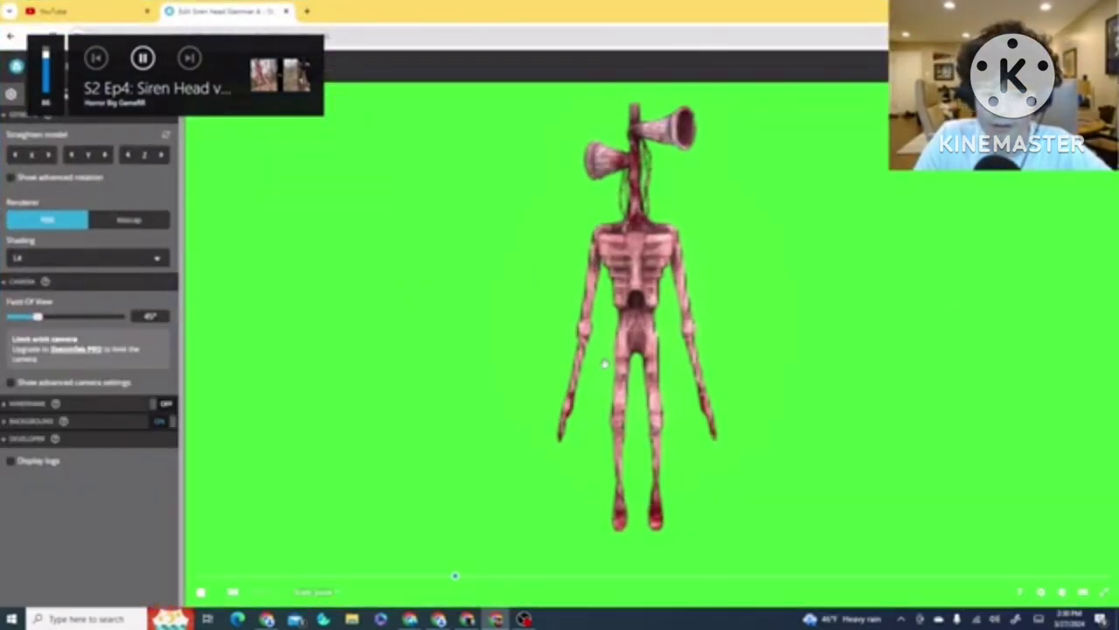
{"action": "mouse_move", "coordinate": [422, 280]}
{"action": "left_mouse_down"}
{"action": "mouse_move", "coordinate": [407, 300]}
{"action": "mouse_move", "coordinate": [432, 357]}
{"action": "mouse_move", "coordinate": [527, 443]}
{"action": "mouse_move", "coordinate": [734, 441]}
{"action": "mouse_move", "coordinate": [781, 430]}
{"action": "mouse_move", "coordinate": [591, 429]}
{"action": "mouse_move", "coordinate": [539, 450]}
{"action": "mouse_move", "coordinate": [568, 419]}
{"action": "mouse_move", "coordinate": [637, 388]}
{"action": "mouse_move", "coordinate": [662, 402]}
{"action": "mouse_move", "coordinate": [657, 382]}
{"action": "left_mouse_up"}
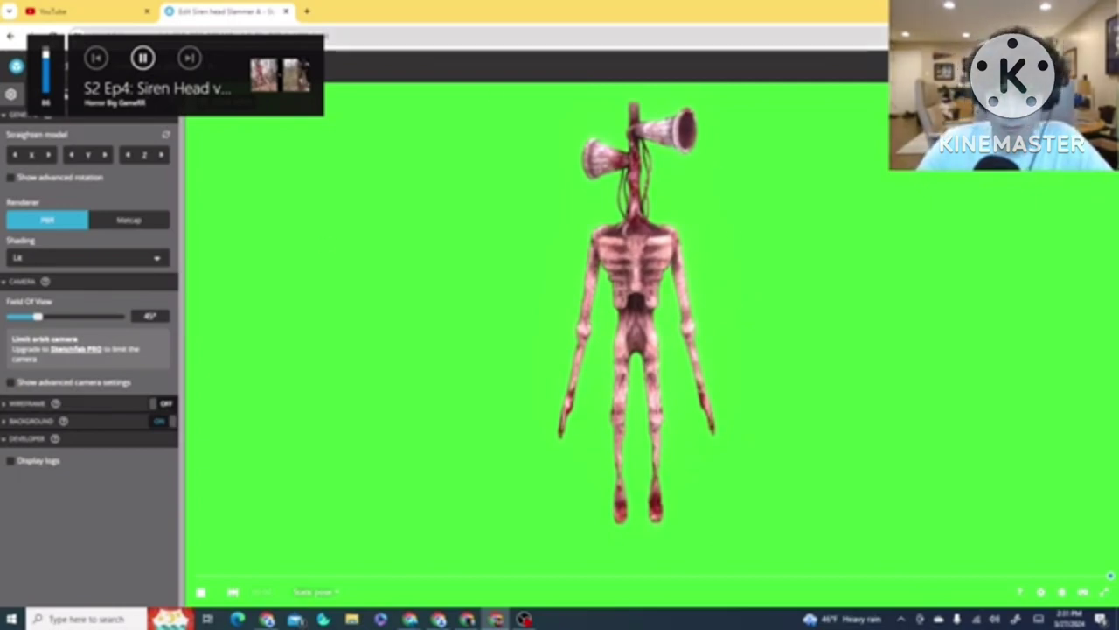
Show the Siren Head material's Base Color texture options and maximize the editor window
{"action": "left_click_drag", "start_coordinate": [962, 12], "coordinate": [871, 148]}
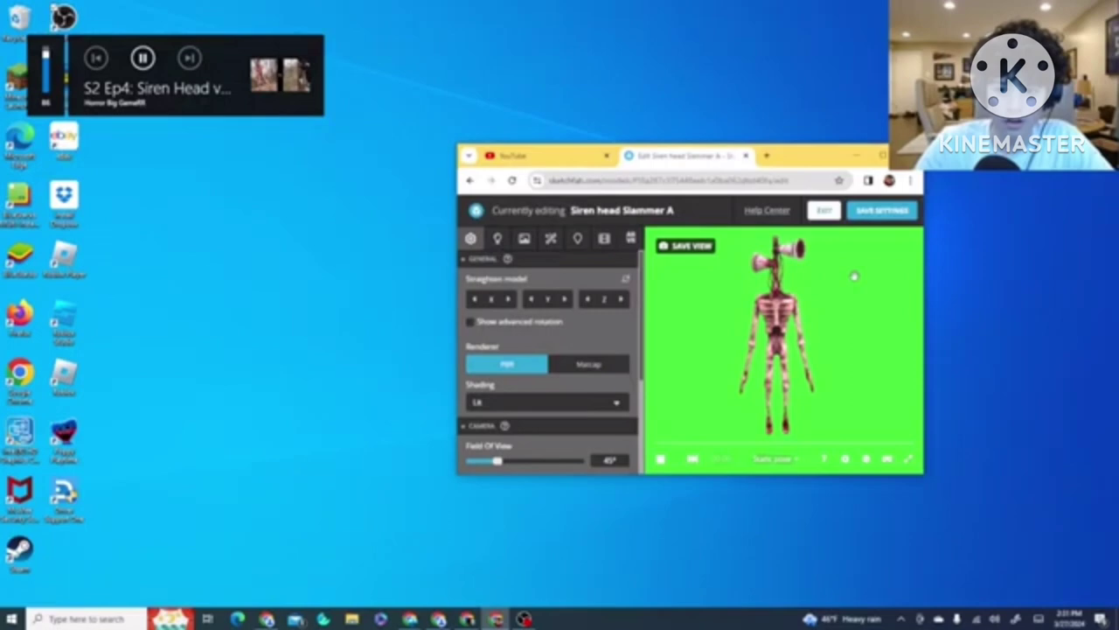
{"action": "left_click", "coordinate": [525, 239]}
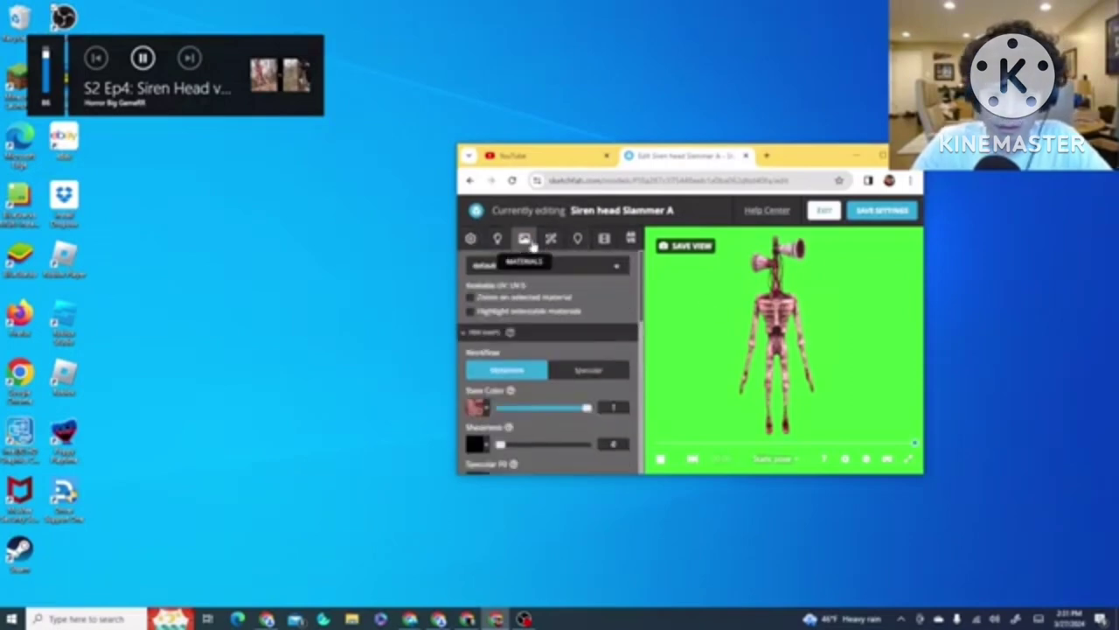
{"action": "left_click", "coordinate": [475, 407]}
{"action": "scroll", "coordinate": [572, 429], "scroll_direction": "down", "scroll_amount": 3}
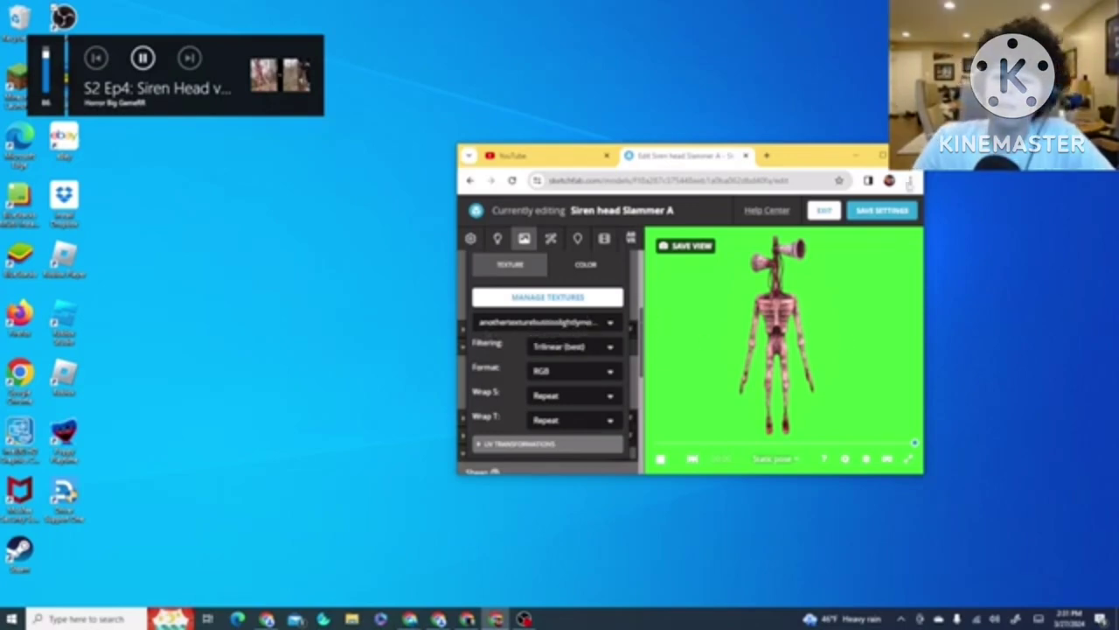
{"action": "left_click_drag", "start_coordinate": [822, 154], "coordinate": [373, 2]}
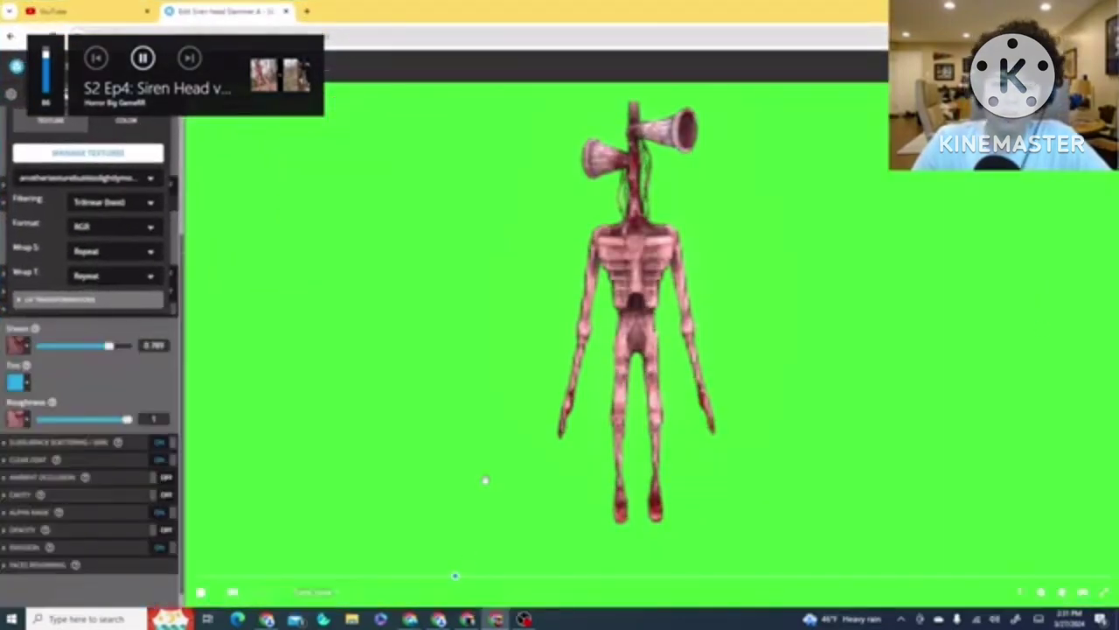
Search Google for 'mixamo' in a new tab, open mixamo.com, and sign in with Google
{"action": "left_click", "coordinate": [307, 11]}
{"action": "left_click", "coordinate": [344, 34]}
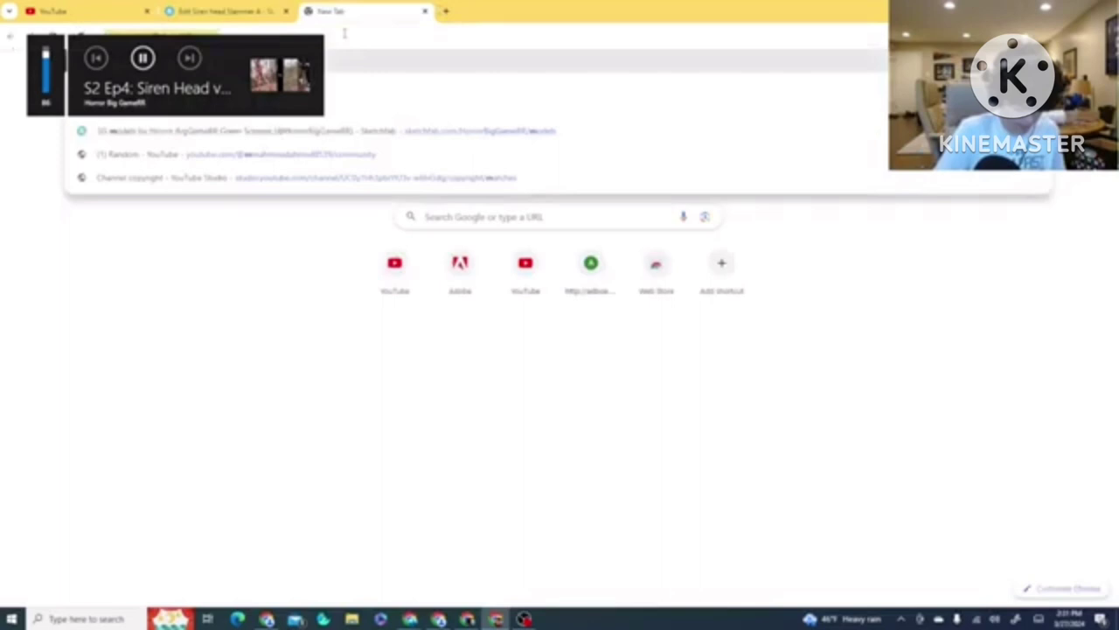
{"action": "type", "text": "mixamo"}
{"action": "key", "text": "Return"}
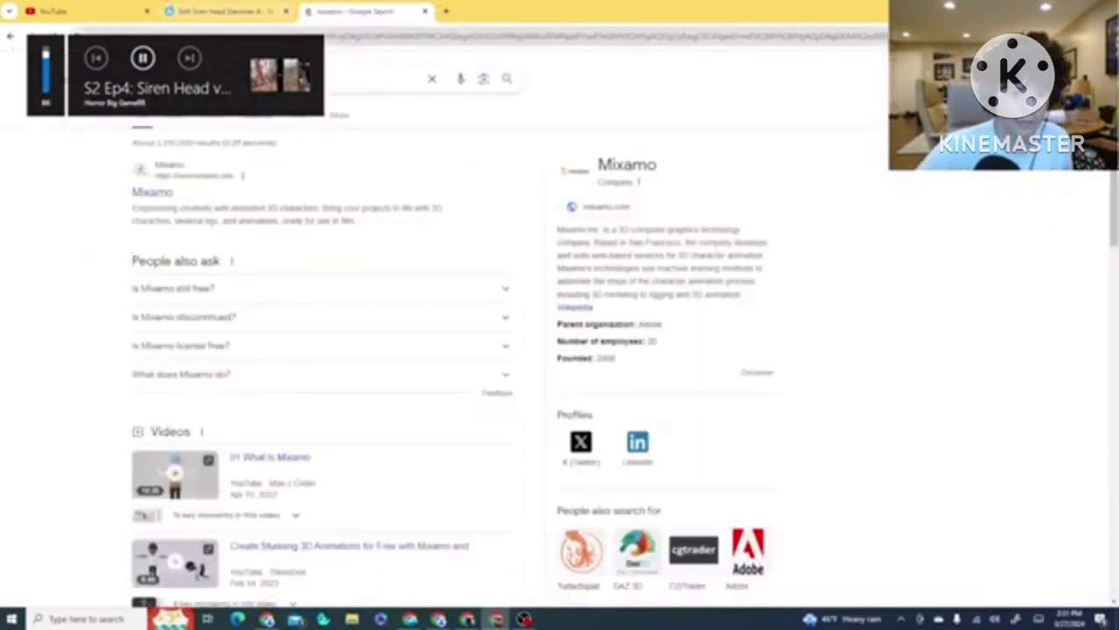
{"action": "left_click", "coordinate": [133, 190]}
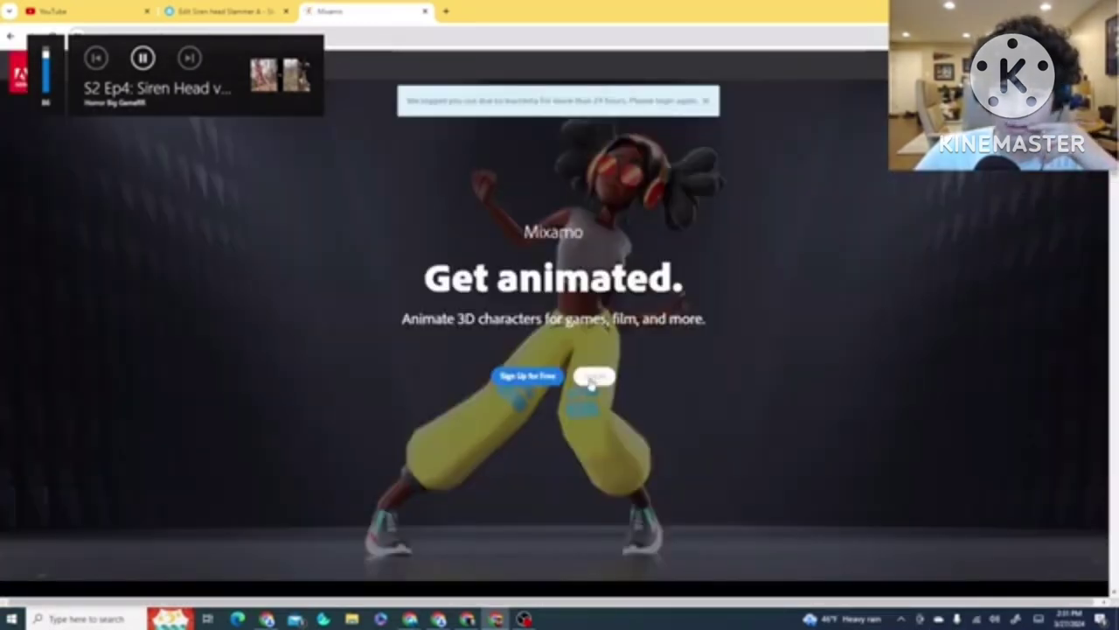
{"action": "left_click", "coordinate": [592, 378]}
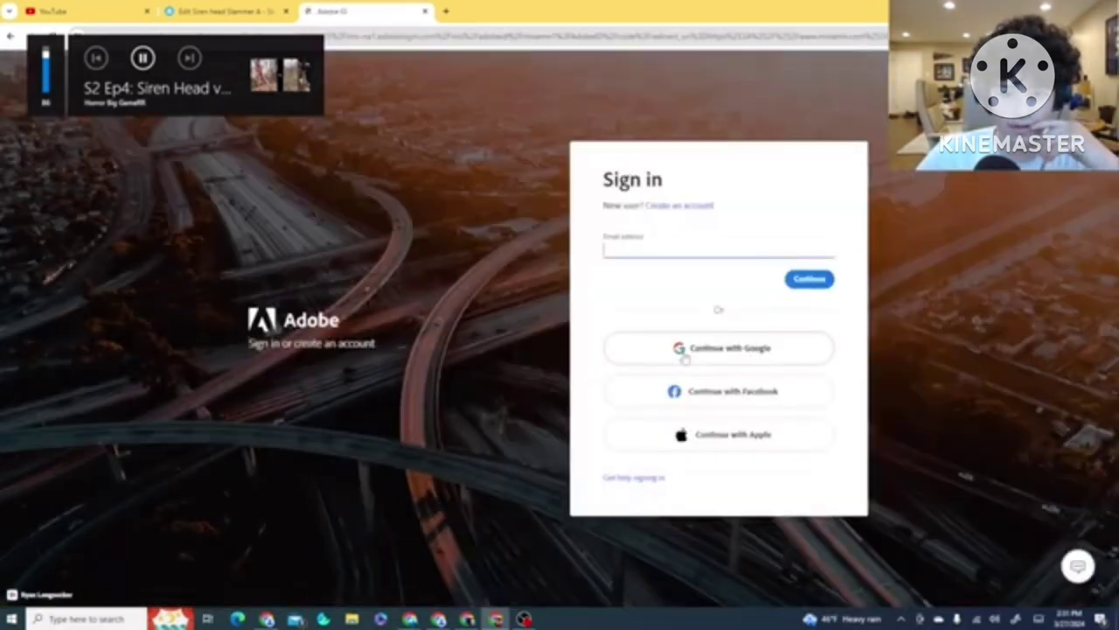
{"action": "left_click", "coordinate": [685, 350]}
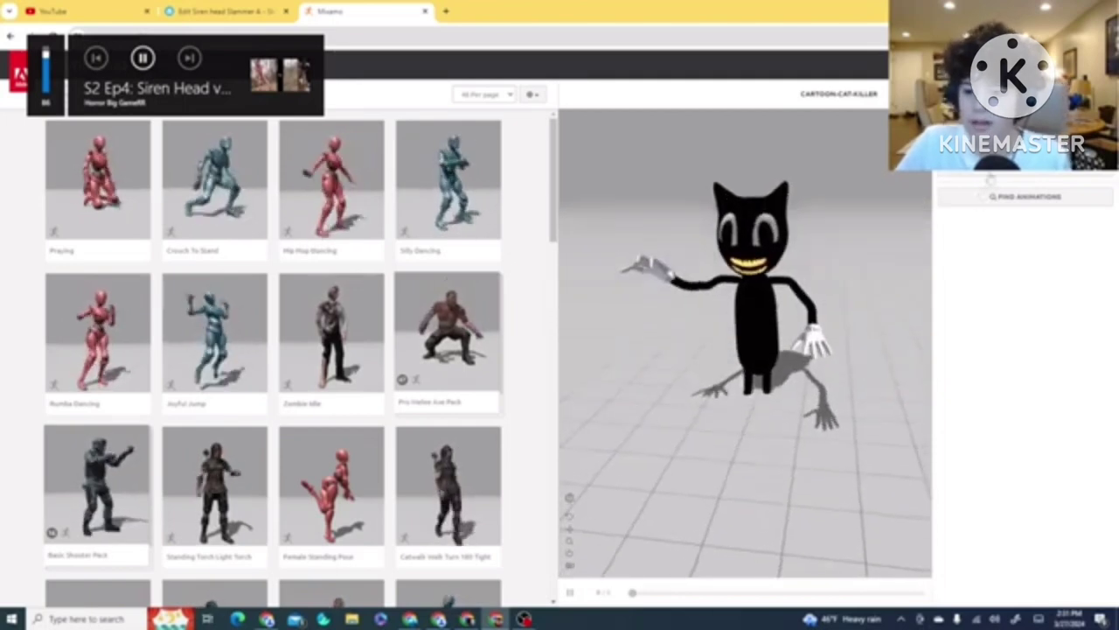
Upload the siren head textured zip from the Animating files folder as a new character
{"action": "left_click", "coordinate": [769, 64]}
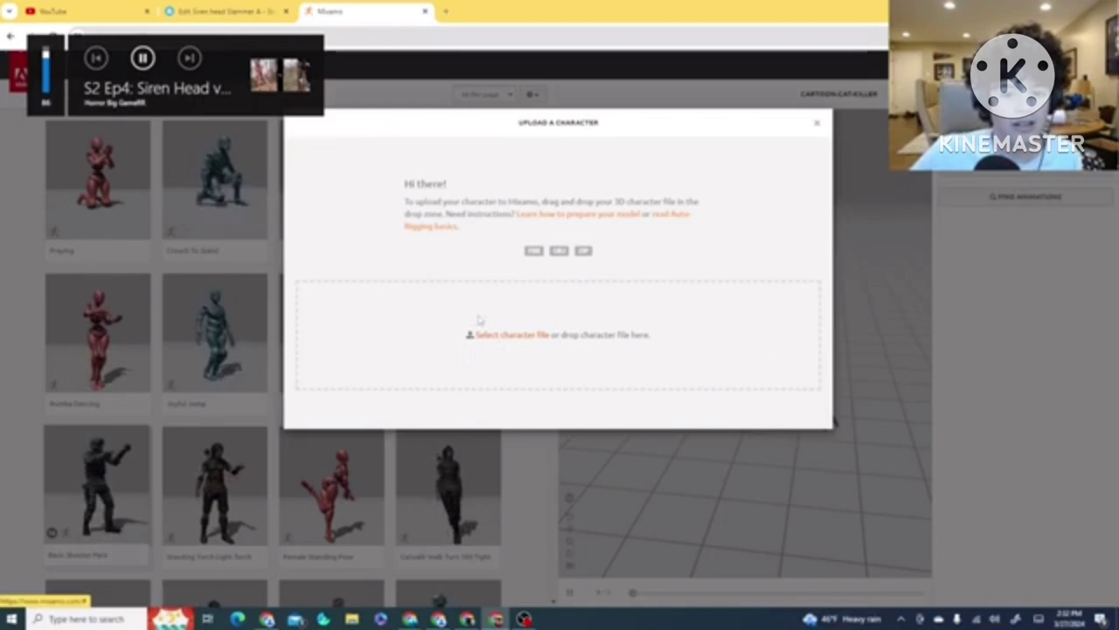
{"action": "left_click", "coordinate": [479, 322]}
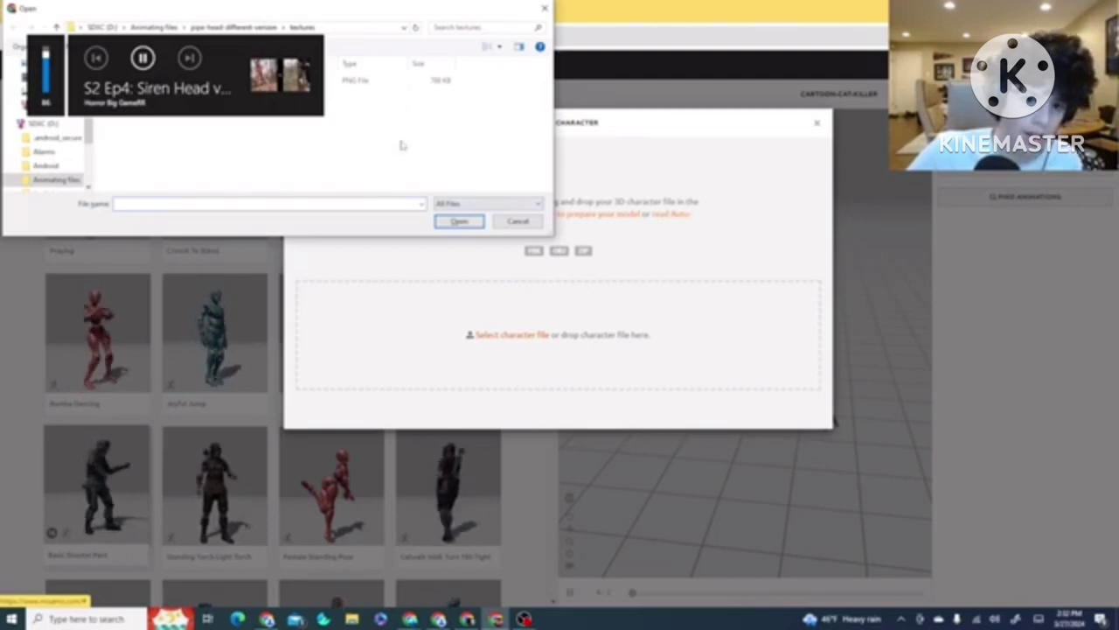
{"action": "left_click", "coordinate": [63, 181]}
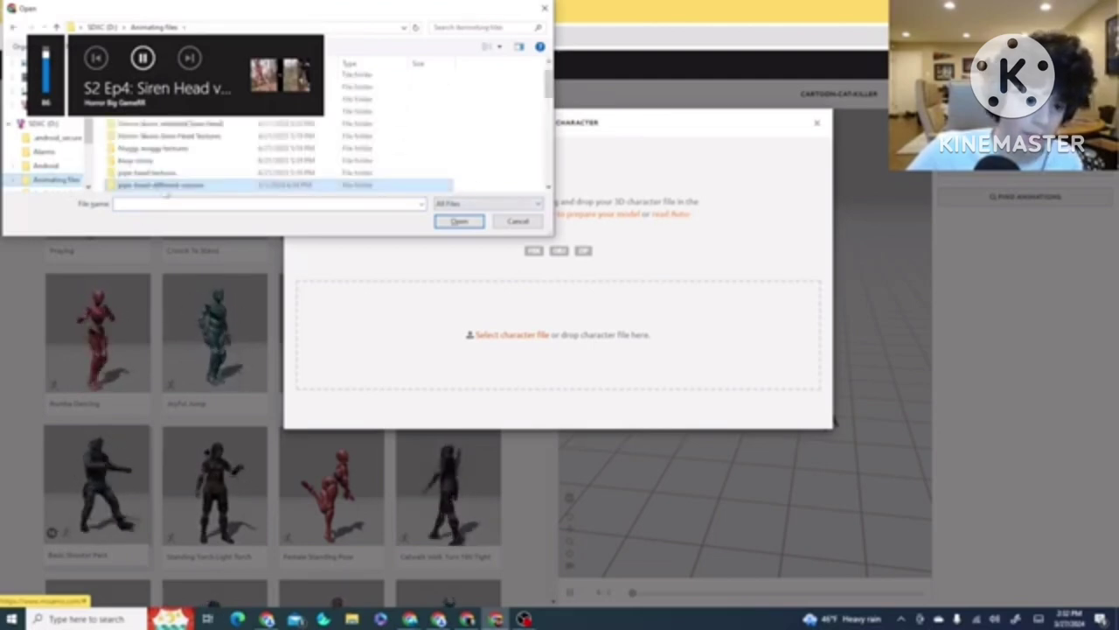
{"action": "scroll", "coordinate": [168, 173], "scroll_direction": "down", "scroll_amount": 2}
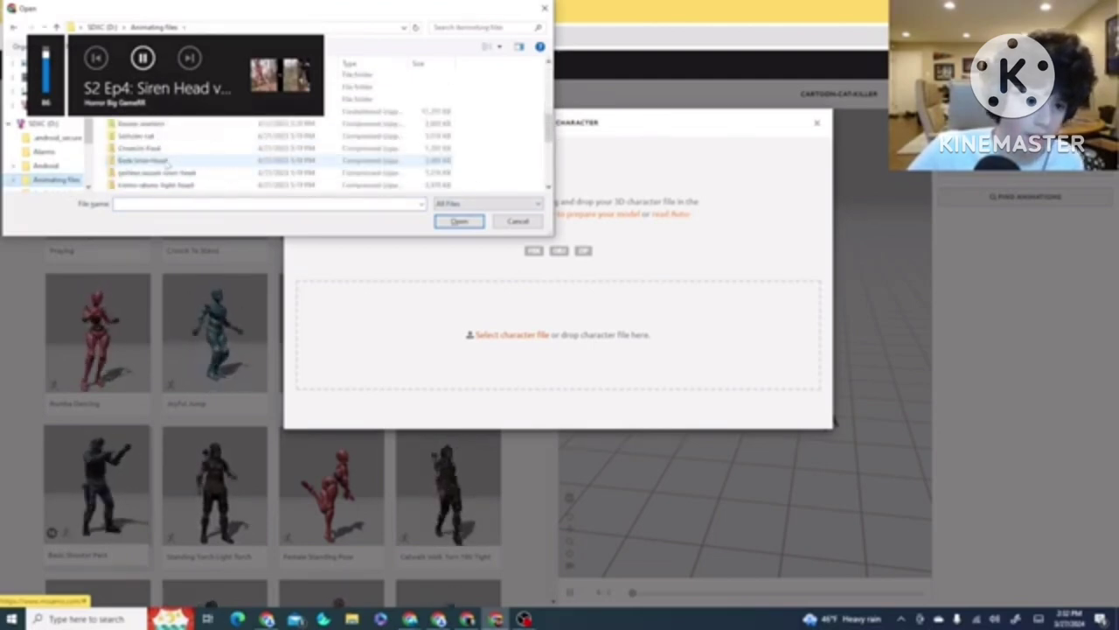
{"action": "scroll", "coordinate": [170, 159], "scroll_direction": "down", "scroll_amount": 3}
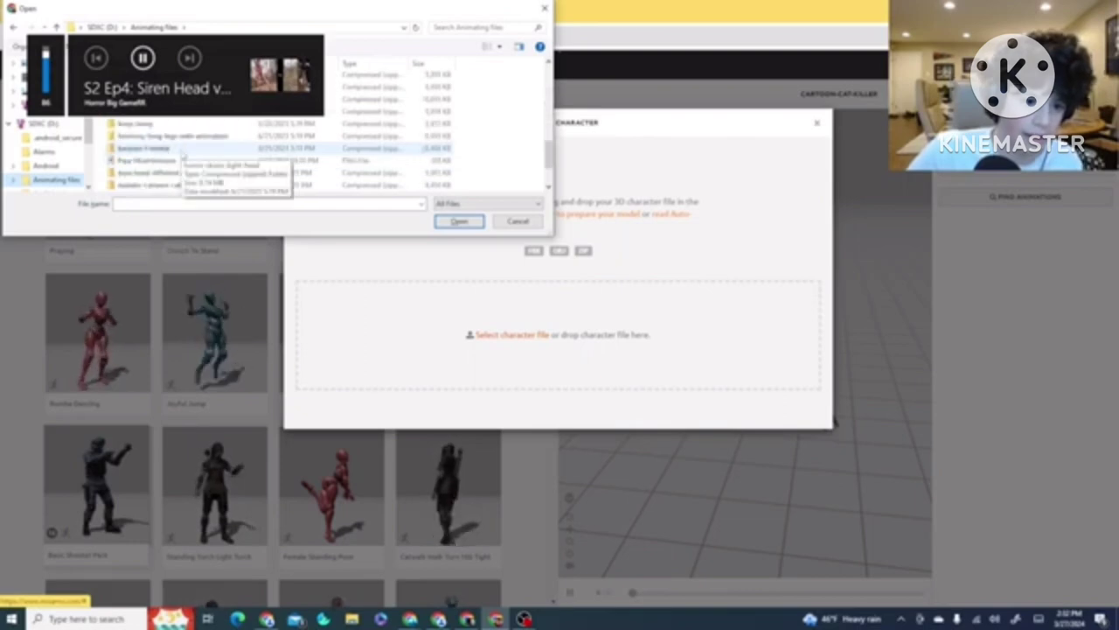
{"action": "scroll", "coordinate": [182, 162], "scroll_direction": "down", "scroll_amount": 2}
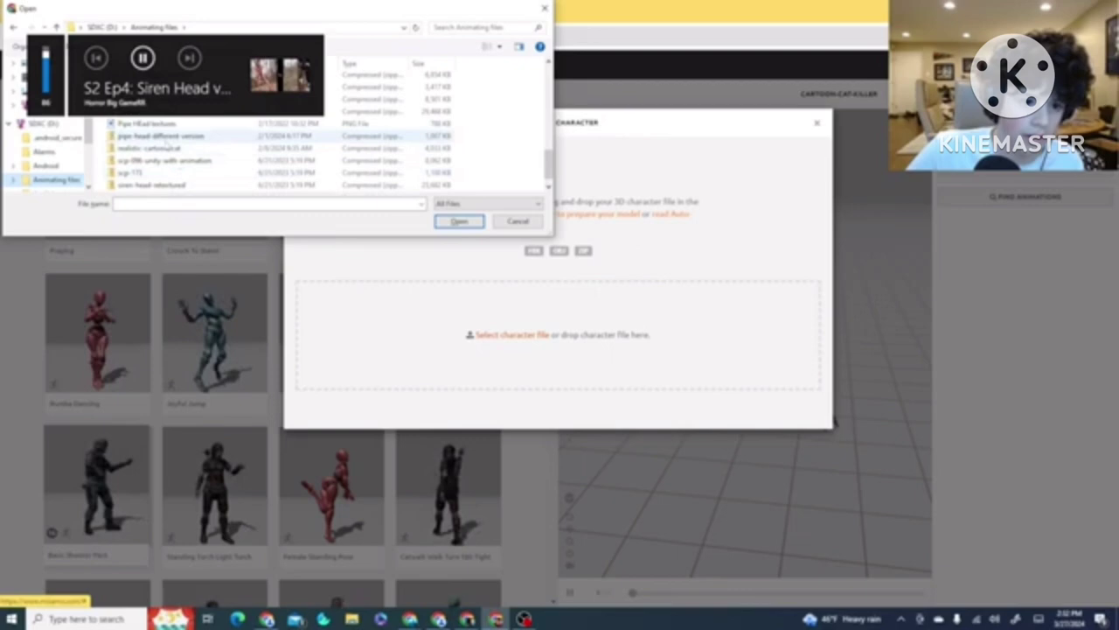
{"action": "left_click", "coordinate": [157, 185]}
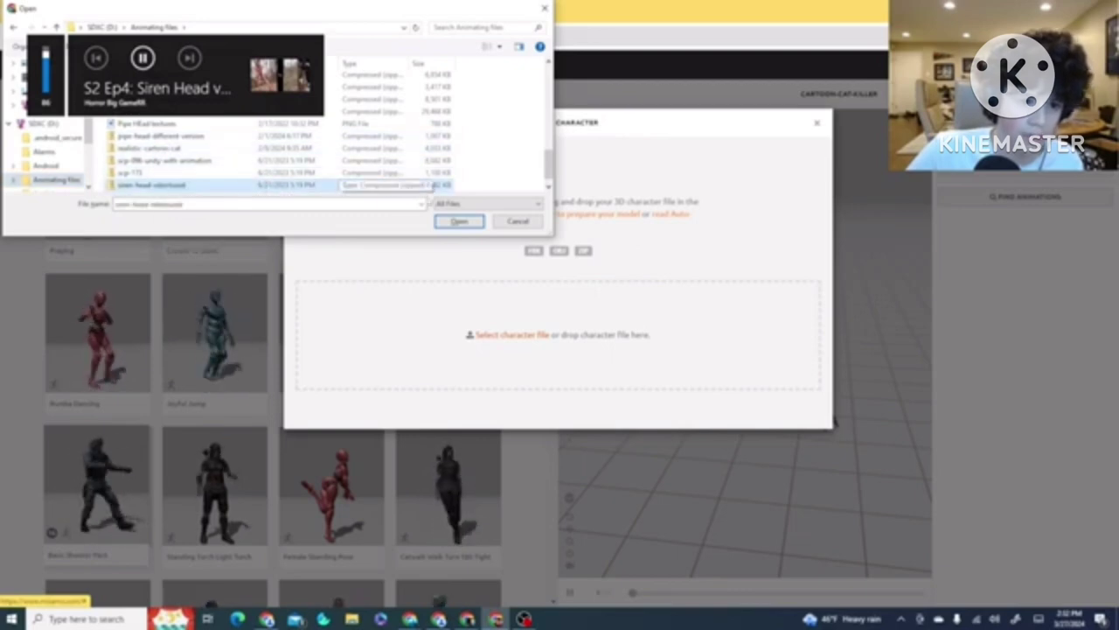
{"action": "left_click", "coordinate": [459, 221]}
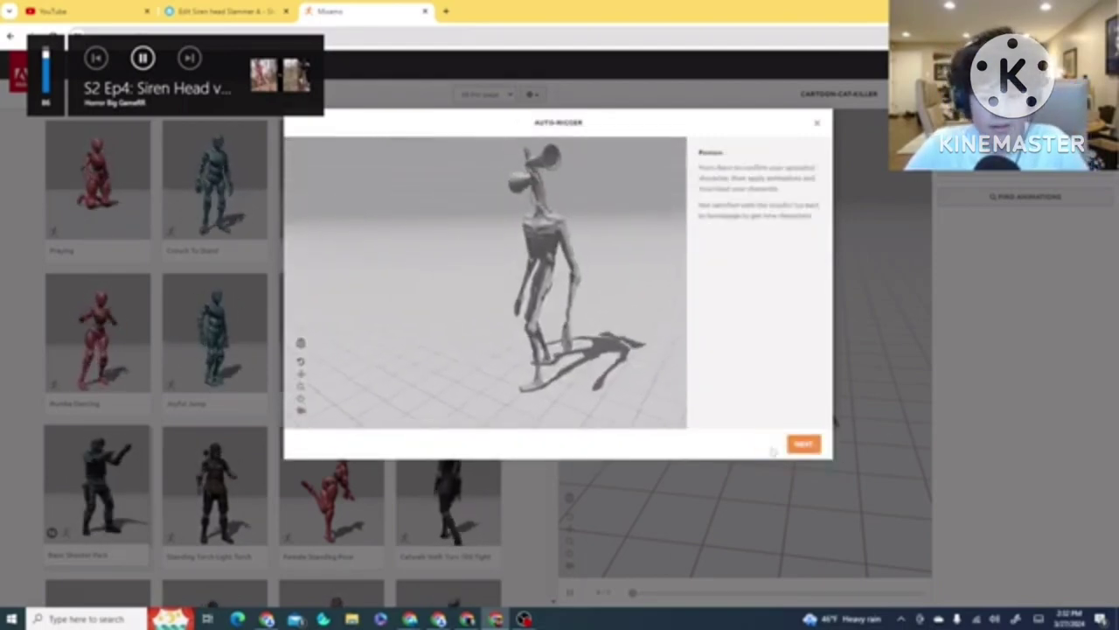
Accept the uploaded Siren Head character and apply the Zombie Idle animation to it
{"action": "left_click", "coordinate": [802, 446]}
{"action": "left_click", "coordinate": [802, 443]}
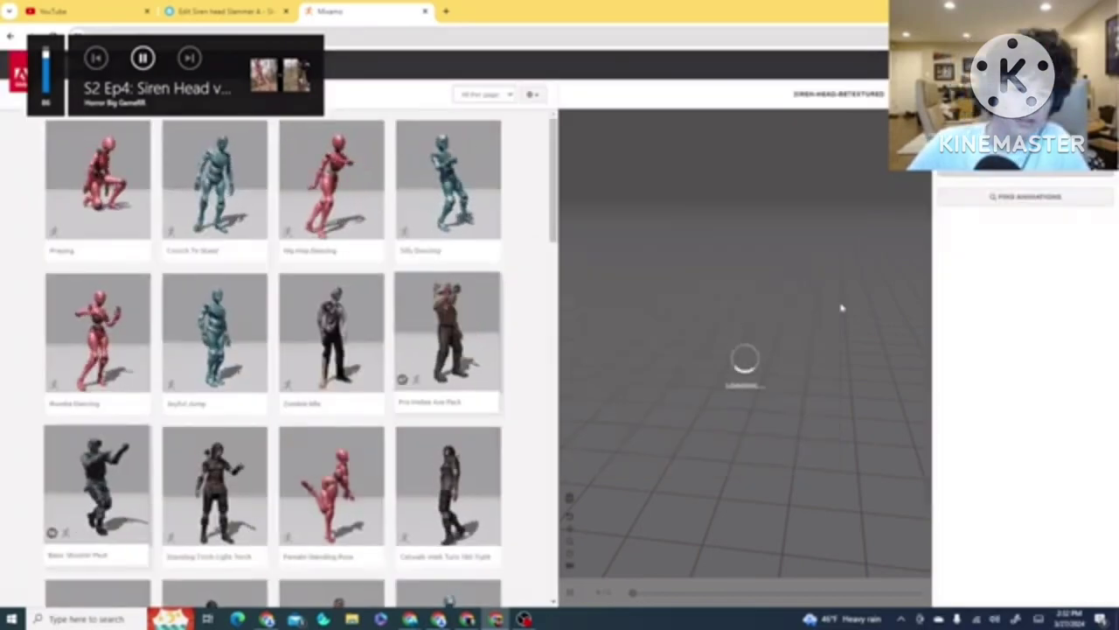
{"action": "left_click_drag", "start_coordinate": [853, 316], "coordinate": [690, 278]}
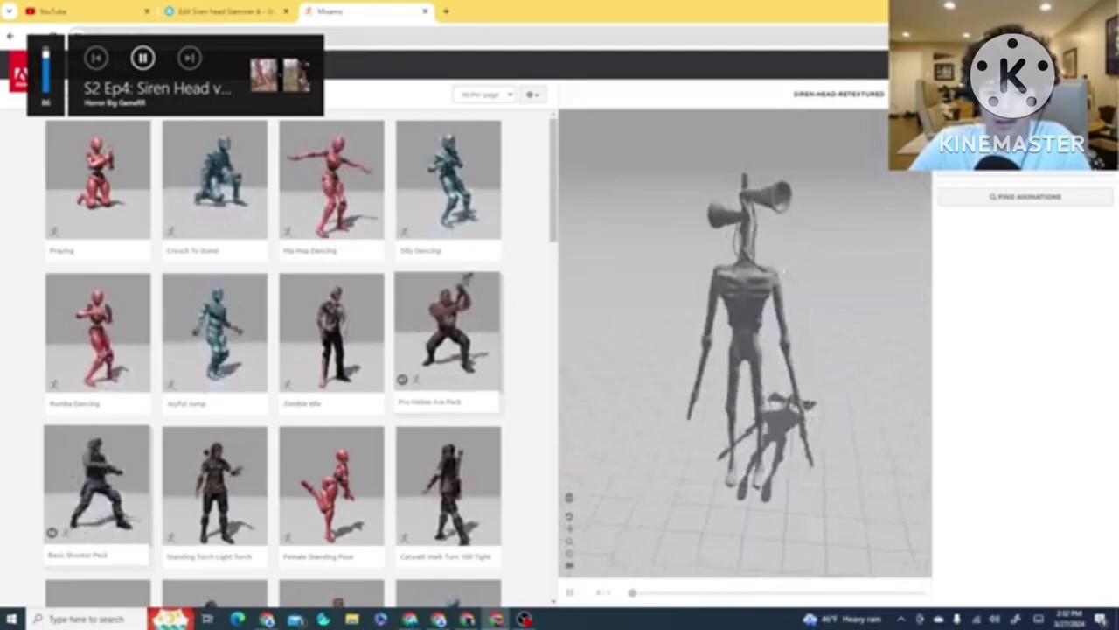
{"action": "left_click", "coordinate": [329, 361]}
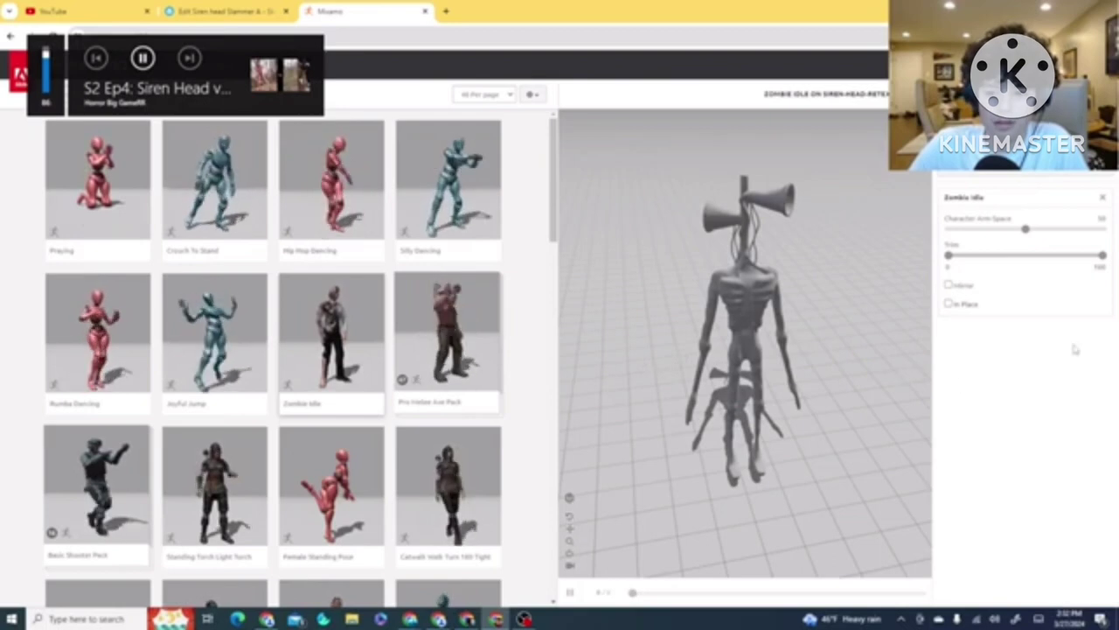
{"action": "left_click_drag", "start_coordinate": [1102, 255], "coordinate": [917, 254]}
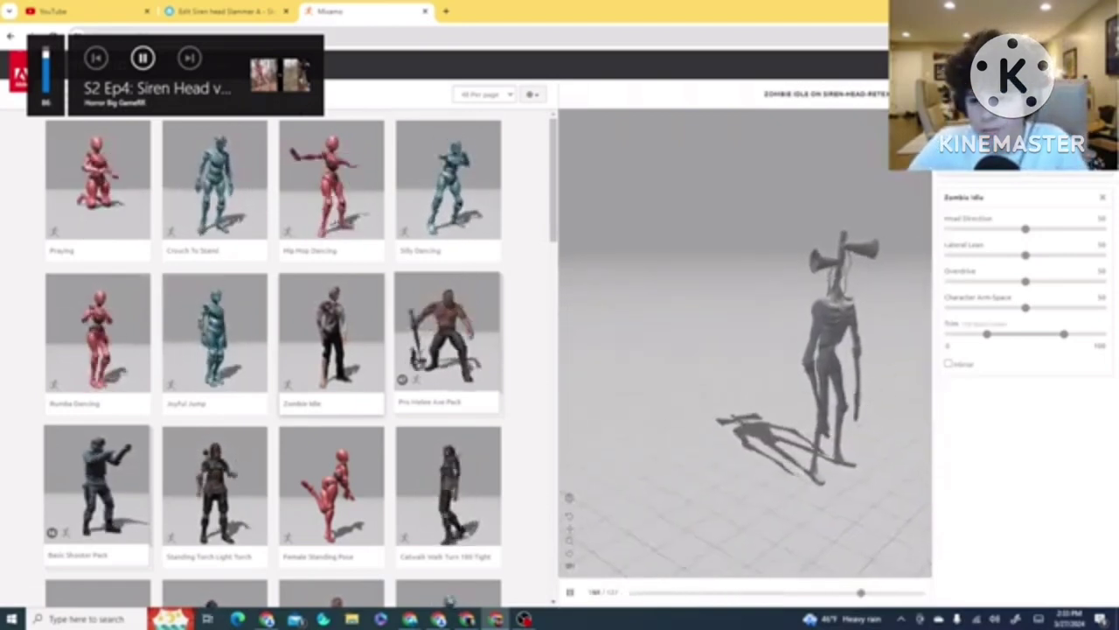
Cancel the animation download and close the Mixamo tab to return to Sketchfab
{"action": "left_click", "coordinate": [975, 94]}
{"action": "left_click", "coordinate": [386, 256]}
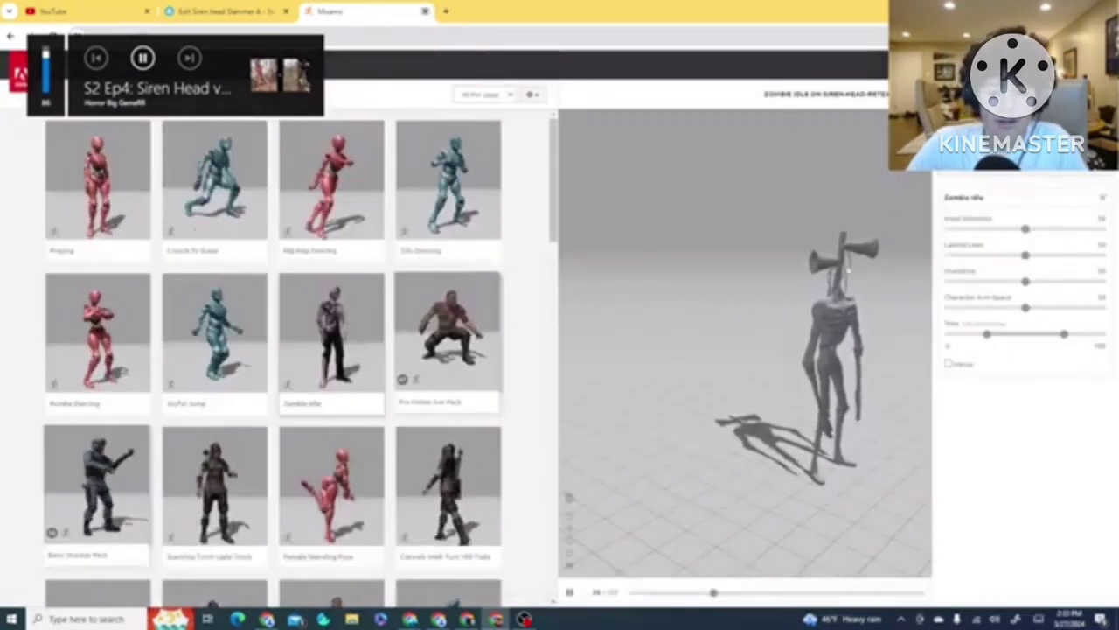
{"action": "key", "text": "ctrl+w"}
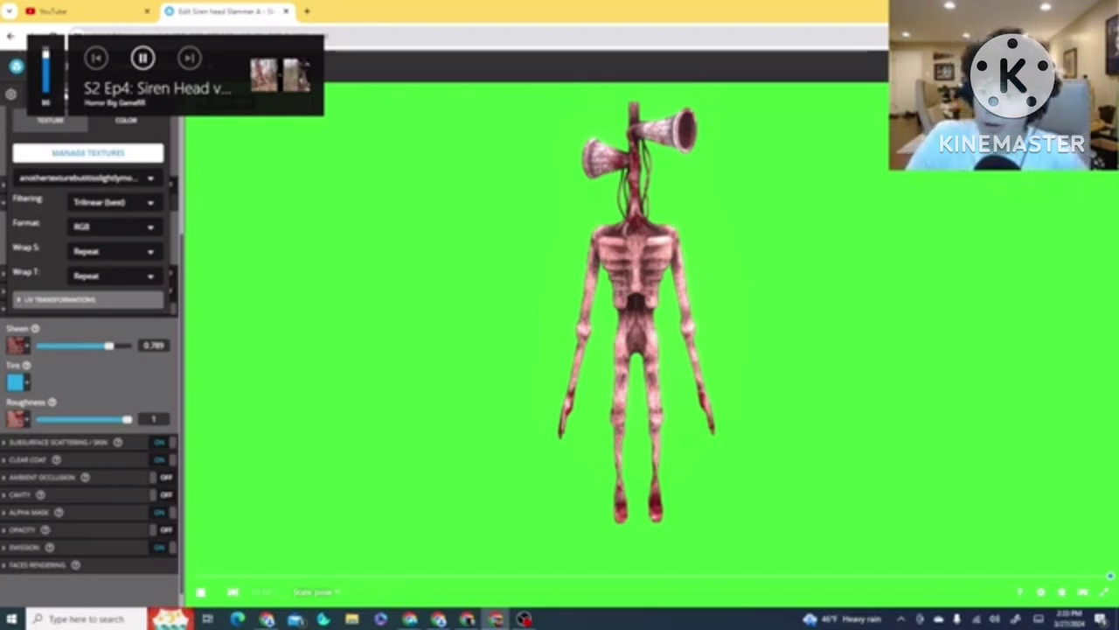
In Scene settings, try an image background, then switch back to the solid green colour
{"action": "key", "text": "super+Down"}
{"action": "left_click", "coordinate": [470, 238]}
{"action": "scroll", "coordinate": [525, 368], "scroll_direction": "down", "scroll_amount": 5}
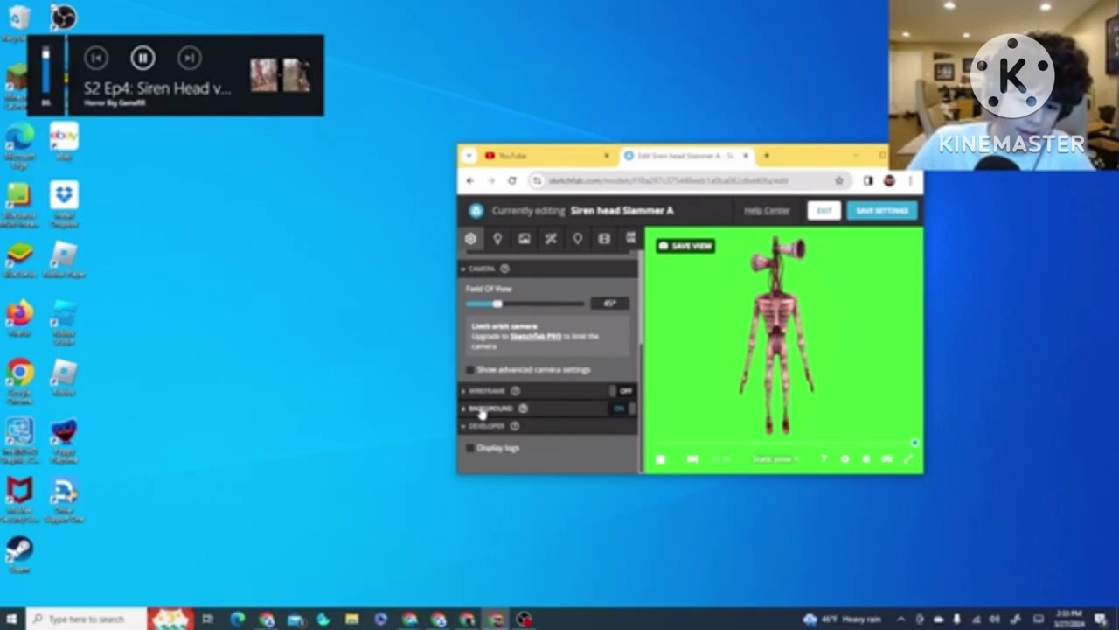
{"action": "left_click", "coordinate": [494, 409]}
{"action": "left_click", "coordinate": [544, 448]}
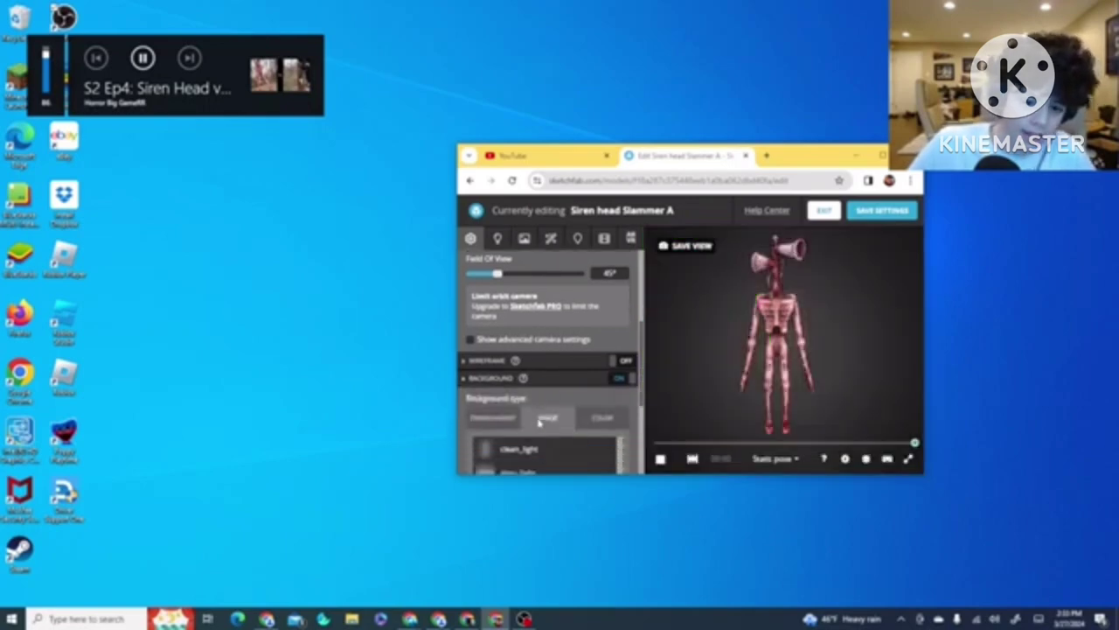
{"action": "scroll", "coordinate": [544, 420], "scroll_direction": "down", "scroll_amount": 2}
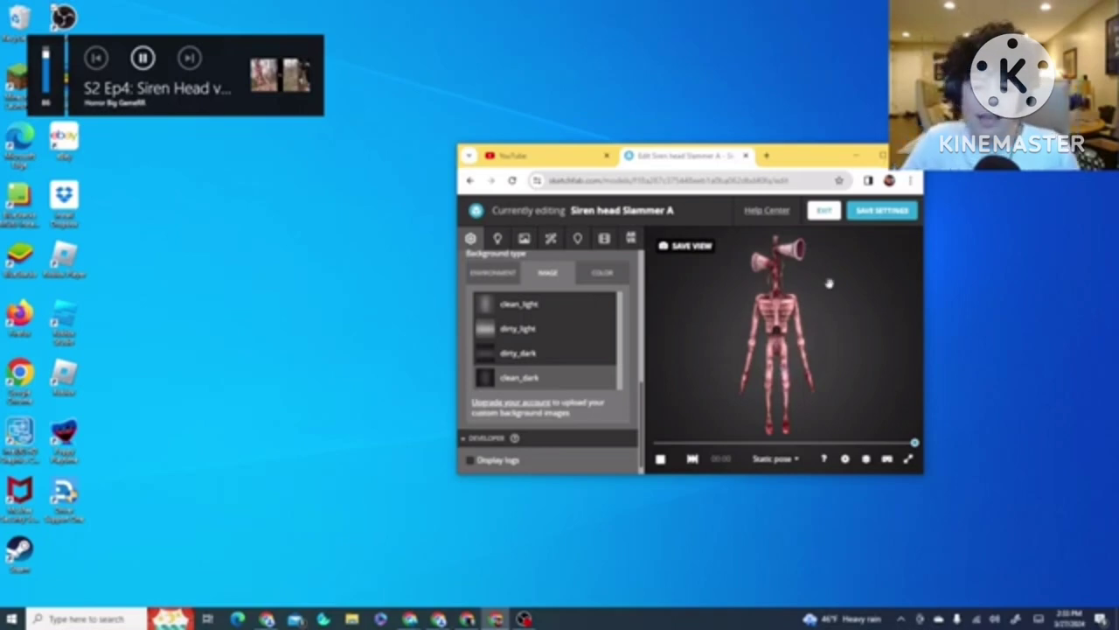
{"action": "left_click", "coordinate": [602, 272]}
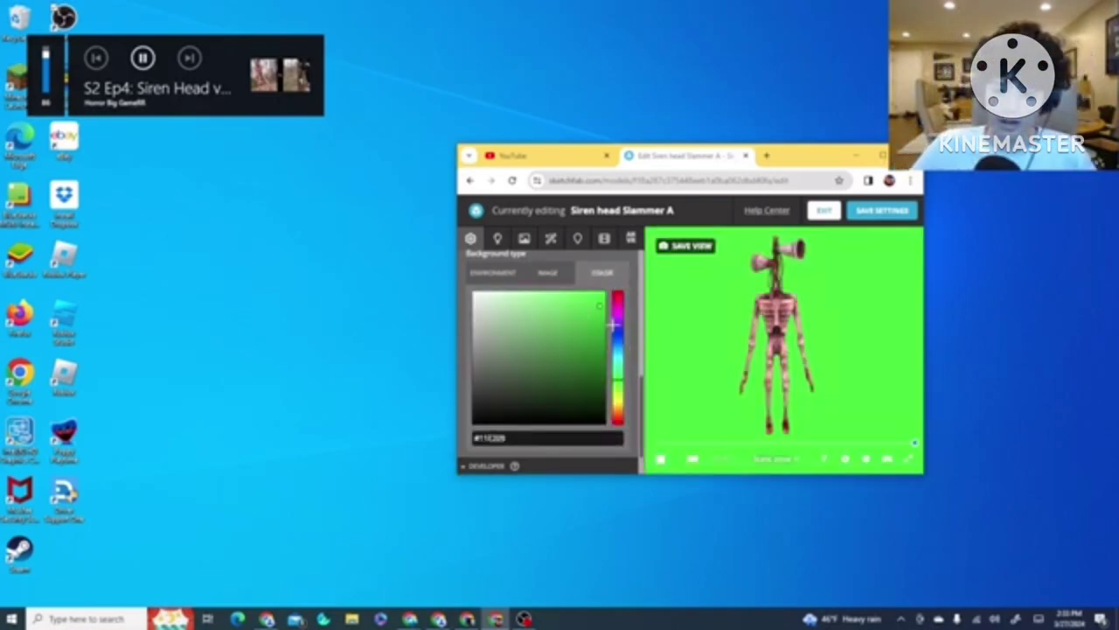
{"action": "scroll", "coordinate": [560, 349], "scroll_direction": "up", "scroll_amount": 10}
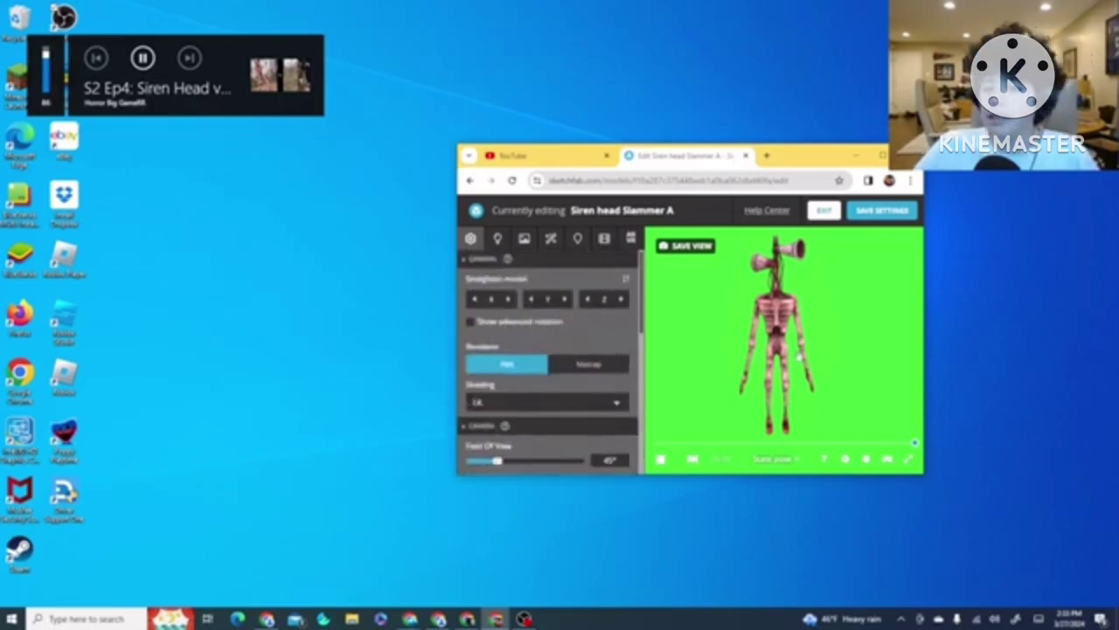
{"action": "key", "text": "super+Up"}
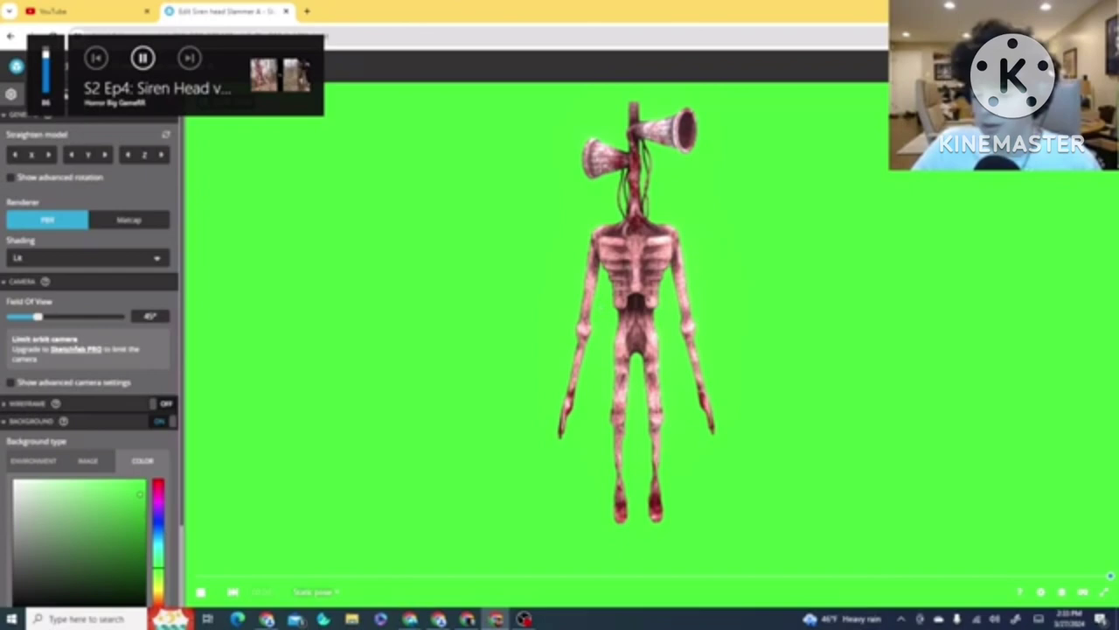
{"action": "key", "text": "super+Down"}
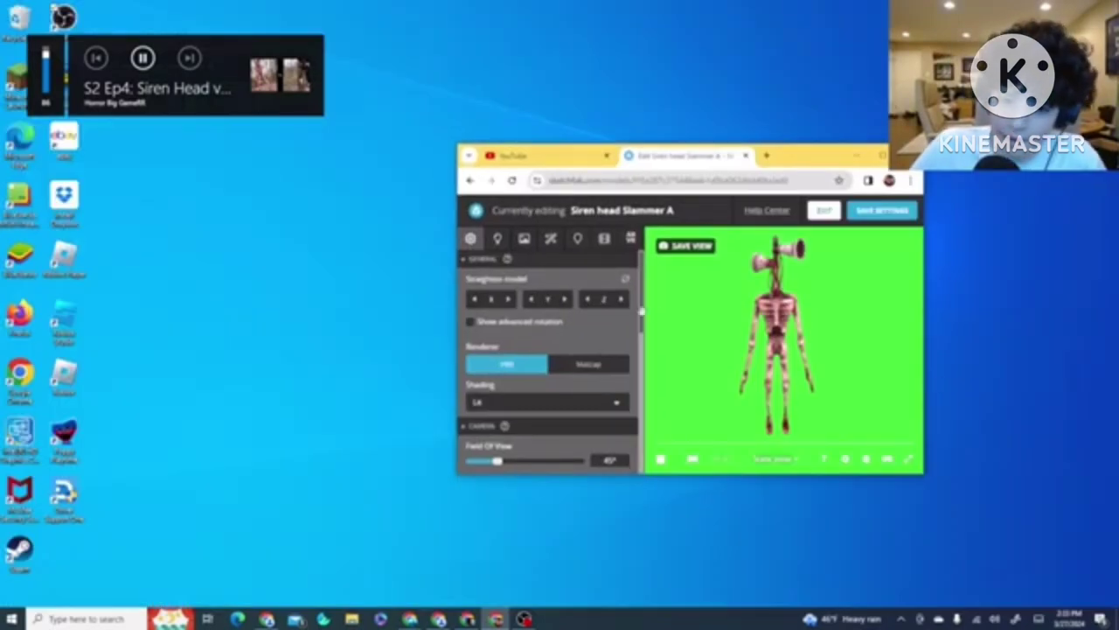
Open the Base Color texture options and browse the list of available textures
{"action": "left_click", "coordinate": [523, 238]}
{"action": "scroll", "coordinate": [536, 329], "scroll_direction": "down", "scroll_amount": 1}
{"action": "scroll", "coordinate": [536, 329], "scroll_direction": "up", "scroll_amount": 1}
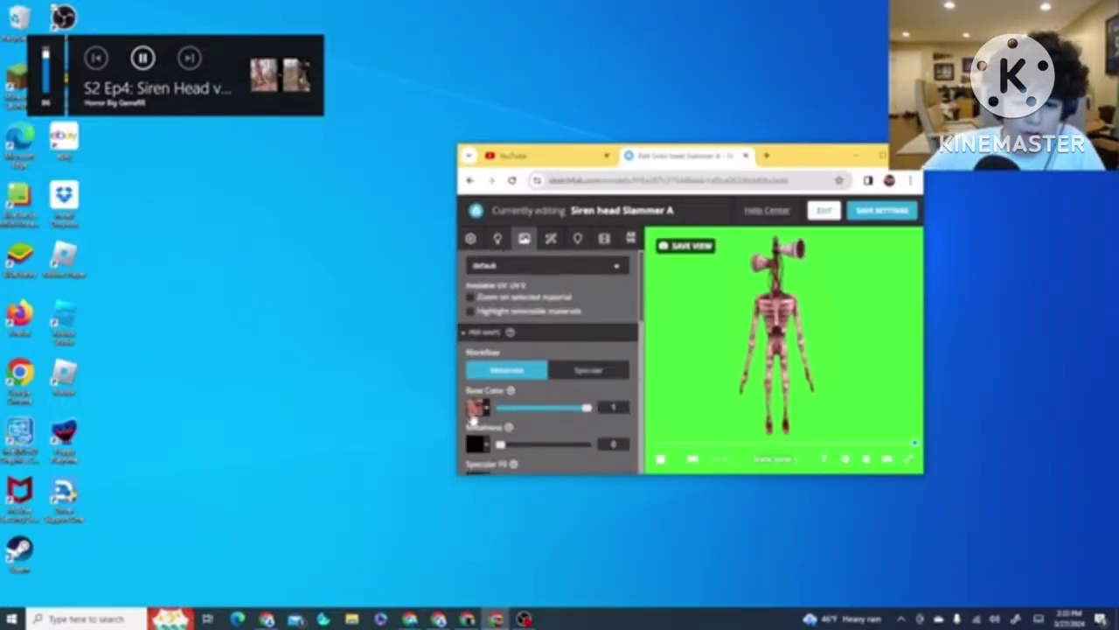
{"action": "left_click", "coordinate": [473, 416]}
{"action": "scroll", "coordinate": [542, 403], "scroll_direction": "down", "scroll_amount": 1}
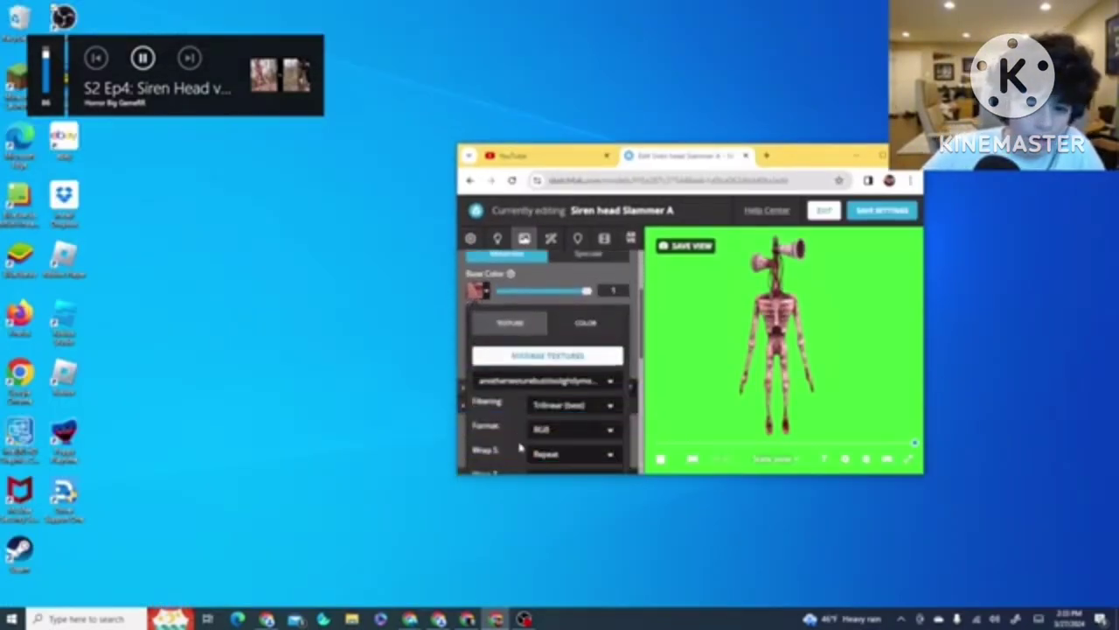
{"action": "left_click", "coordinate": [557, 382]}
{"action": "scroll", "coordinate": [543, 368], "scroll_direction": "down", "scroll_amount": 1}
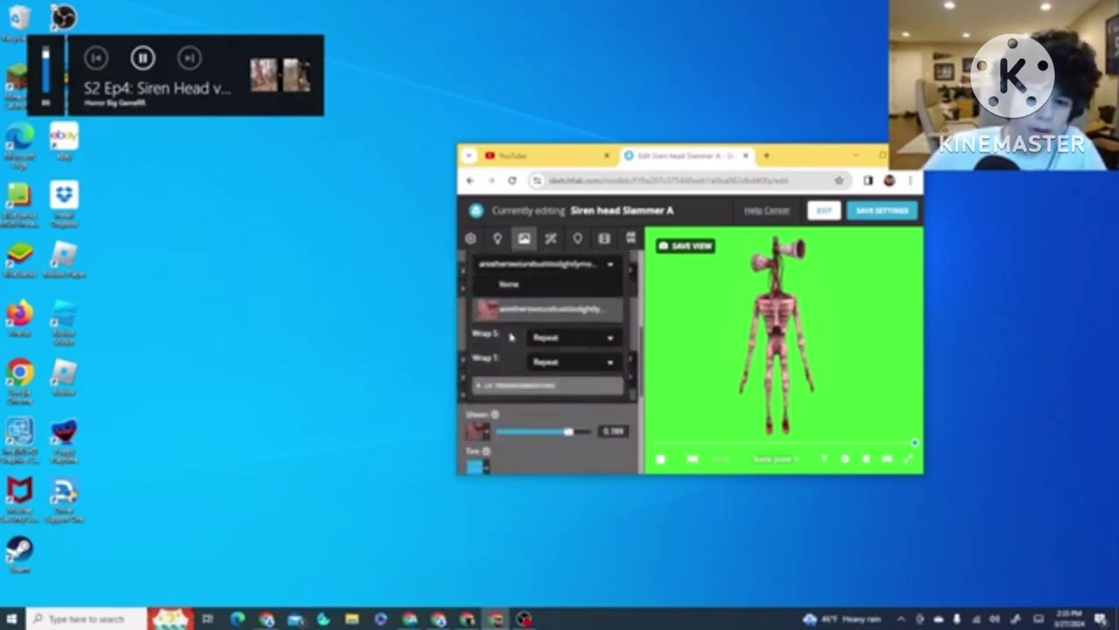
{"action": "scroll", "coordinate": [516, 360], "scroll_direction": "down", "scroll_amount": 2}
{"action": "scroll", "coordinate": [516, 359], "scroll_direction": "up", "scroll_amount": 3}
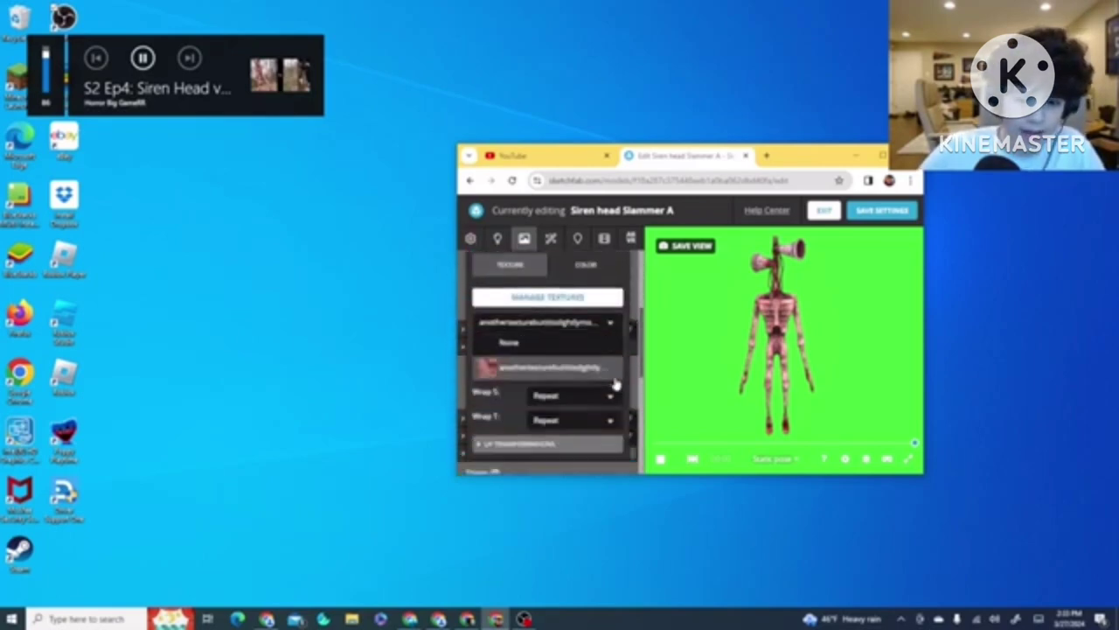
{"action": "left_click", "coordinate": [478, 292]}
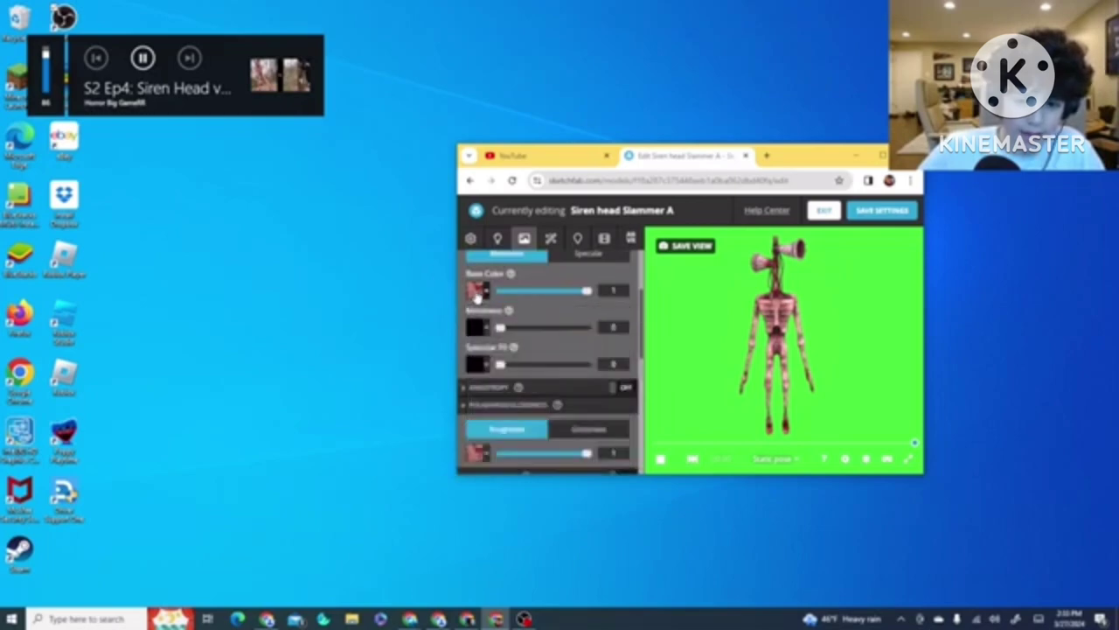
{"action": "left_click", "coordinate": [477, 292]}
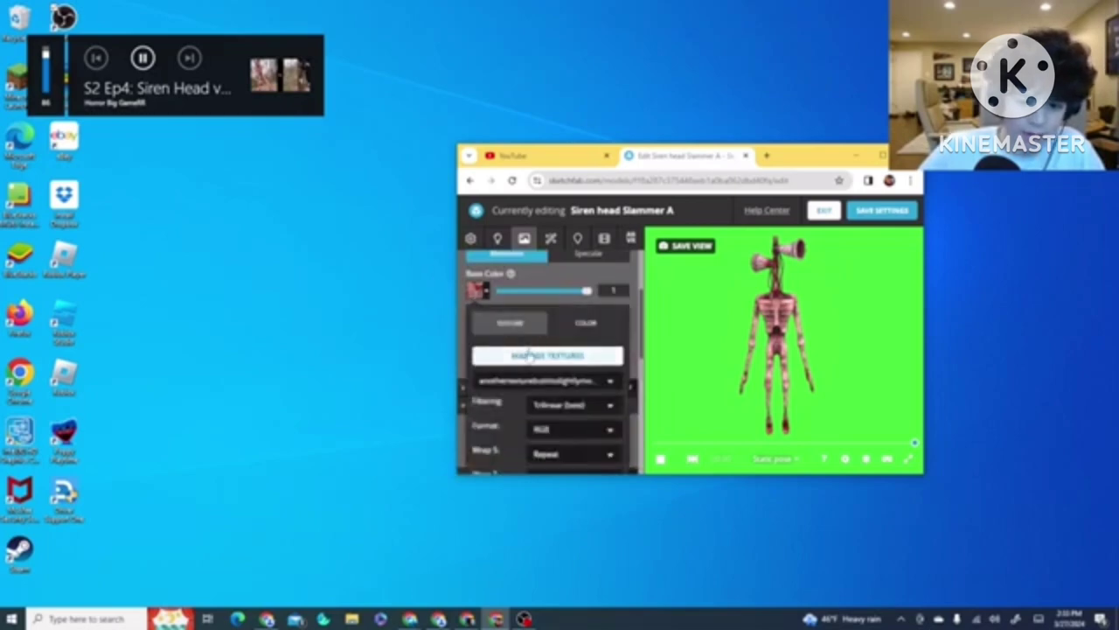
Review the model's textures in the texture manager, then close it
{"action": "left_click", "coordinate": [528, 356]}
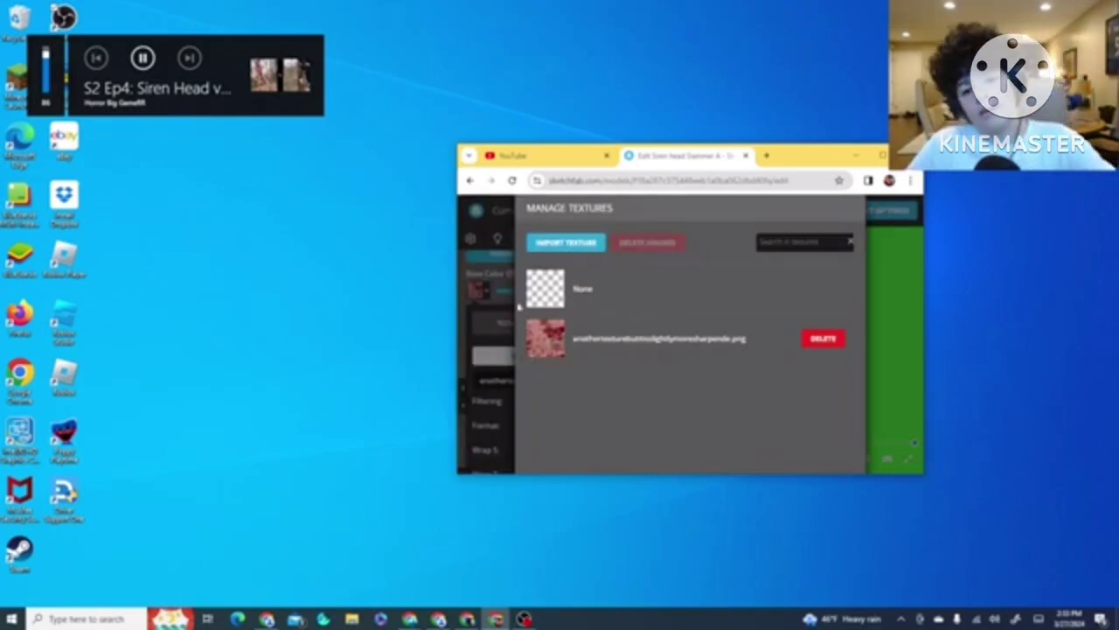
{"action": "left_click", "coordinate": [877, 254]}
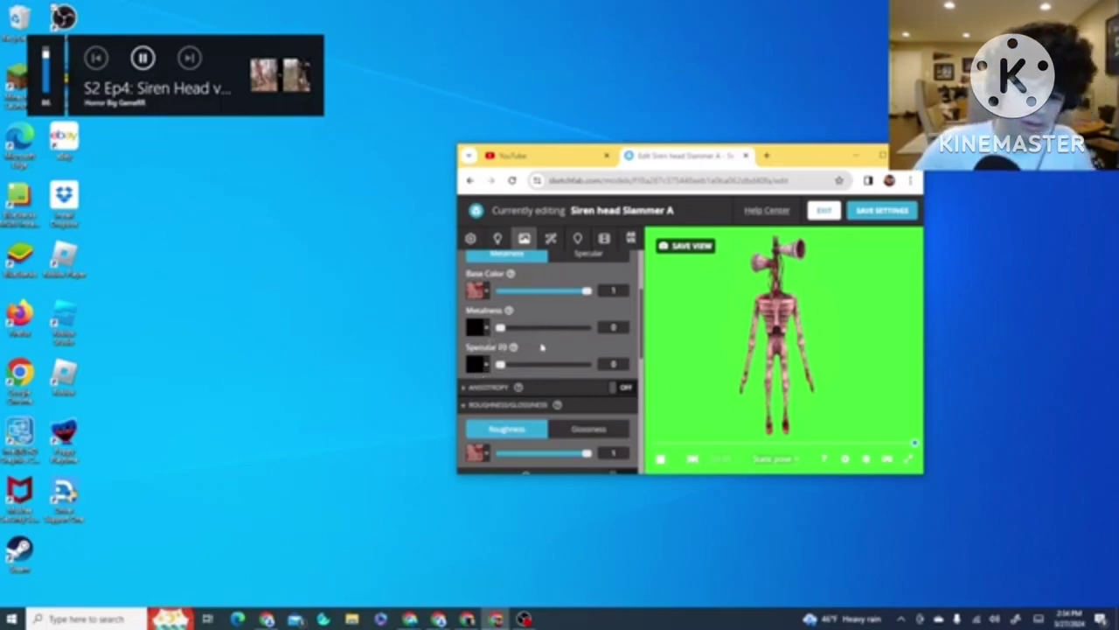
{"action": "scroll", "coordinate": [542, 351], "scroll_direction": "down", "scroll_amount": 3}
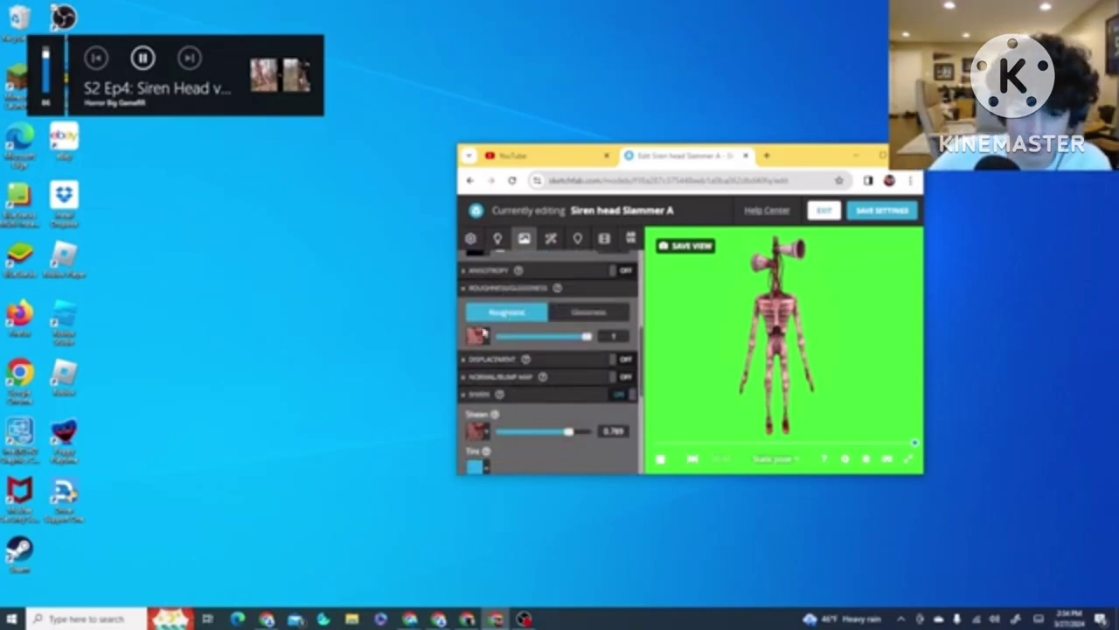
{"action": "left_click", "coordinate": [480, 335]}
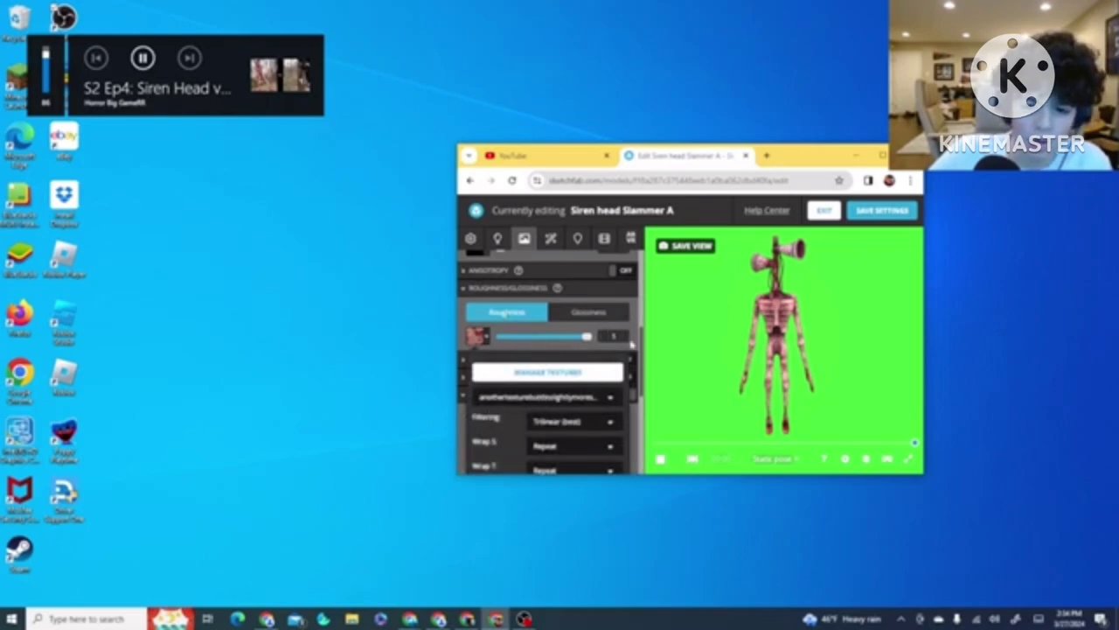
{"action": "left_click", "coordinate": [626, 347]}
{"action": "scroll", "coordinate": [626, 359], "scroll_direction": "down", "scroll_amount": 5}
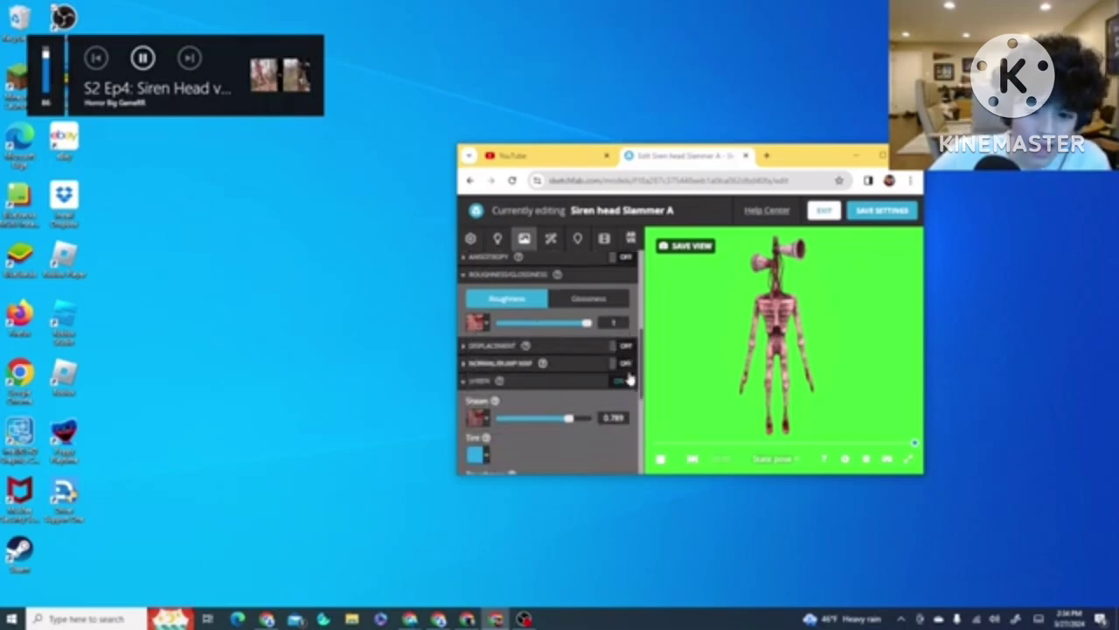
{"action": "scroll", "coordinate": [626, 359], "scroll_direction": "up", "scroll_amount": 1}
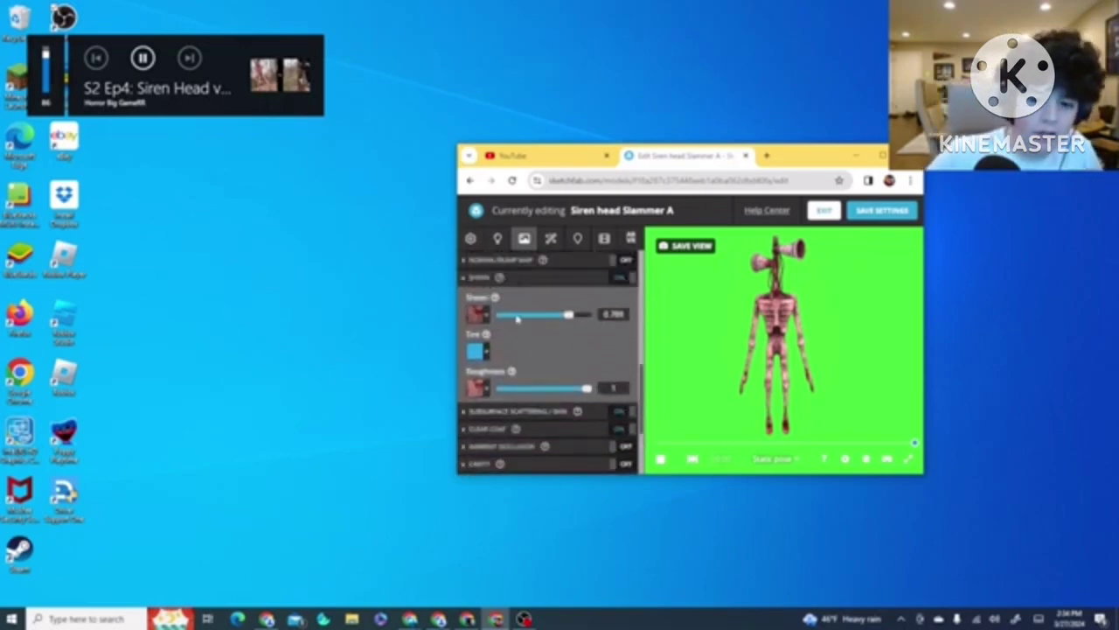
{"action": "left_click", "coordinate": [475, 320]}
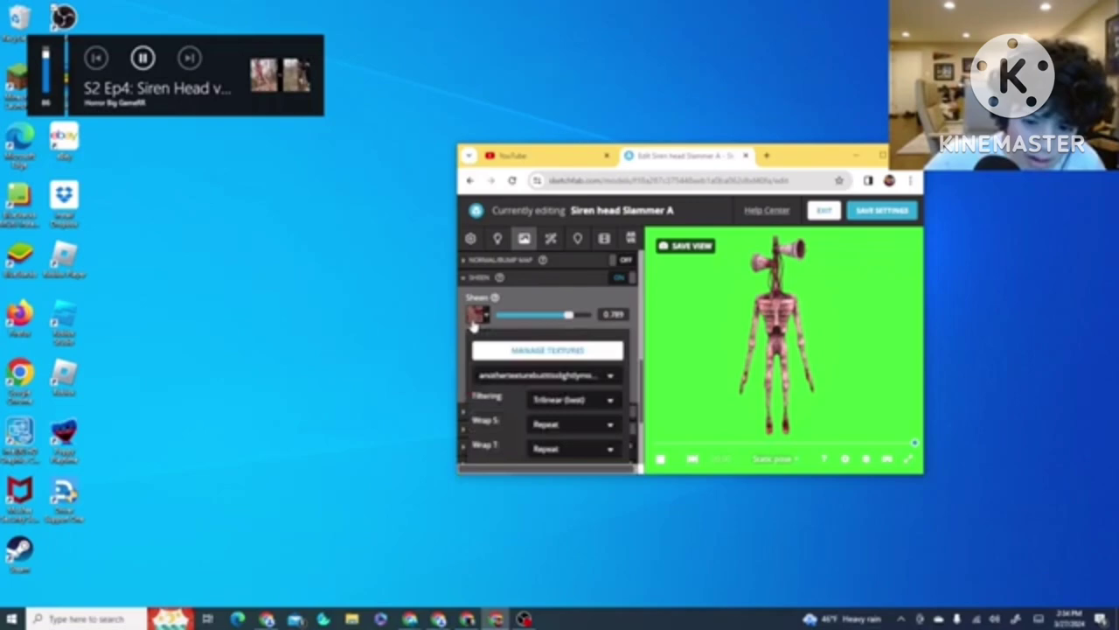
{"action": "left_click", "coordinate": [473, 322]}
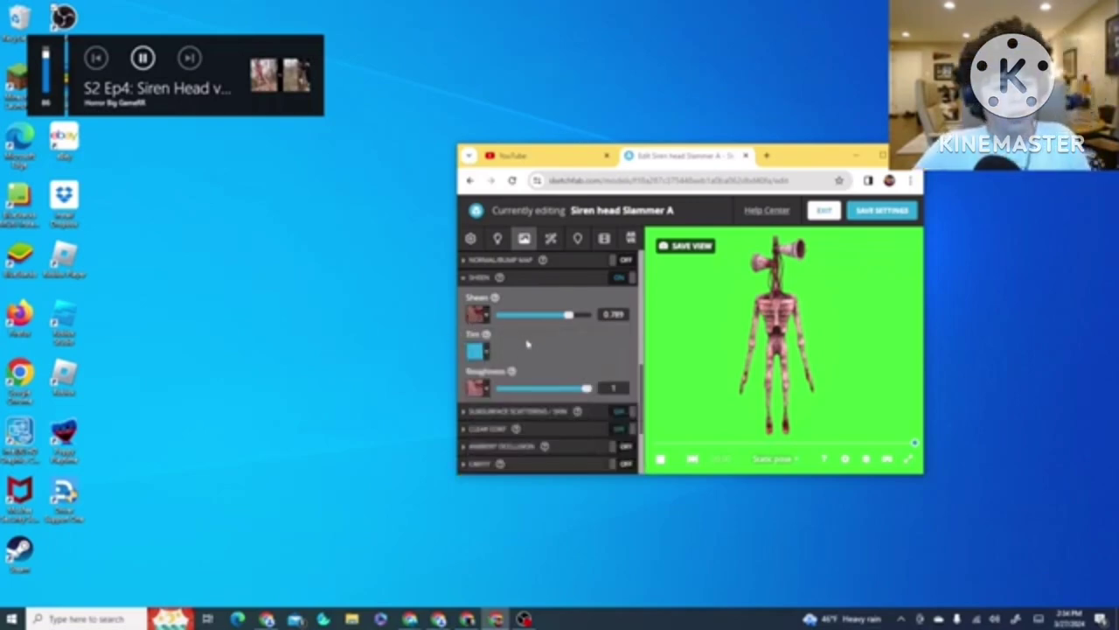
{"action": "scroll", "coordinate": [527, 343], "scroll_direction": "up", "scroll_amount": 5}
{"action": "left_click", "coordinate": [475, 291]}
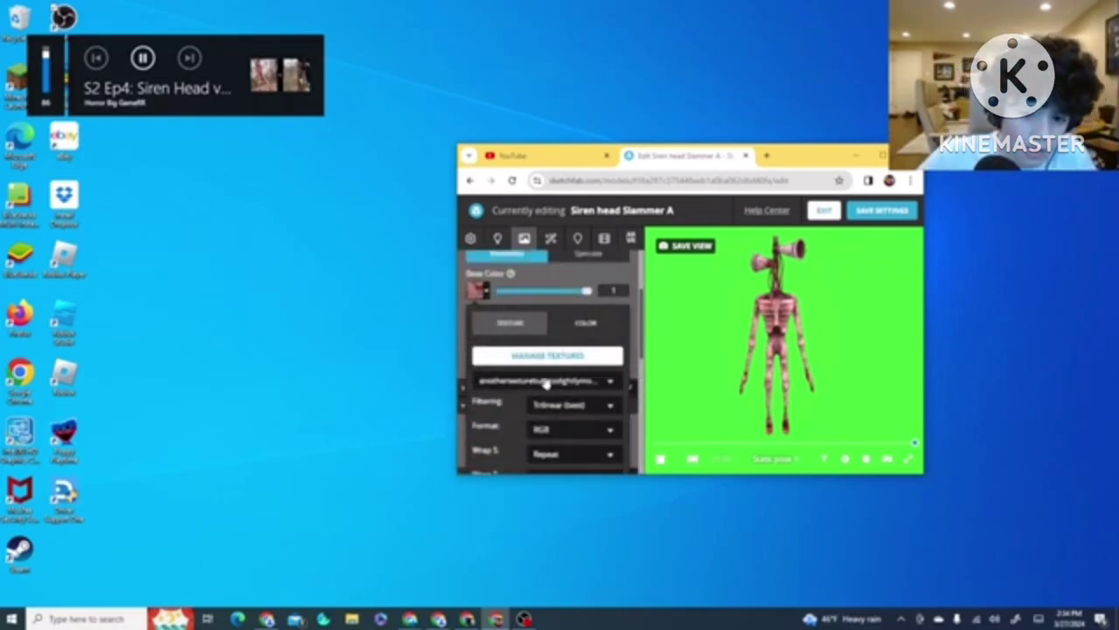
{"action": "left_click", "coordinate": [478, 291]}
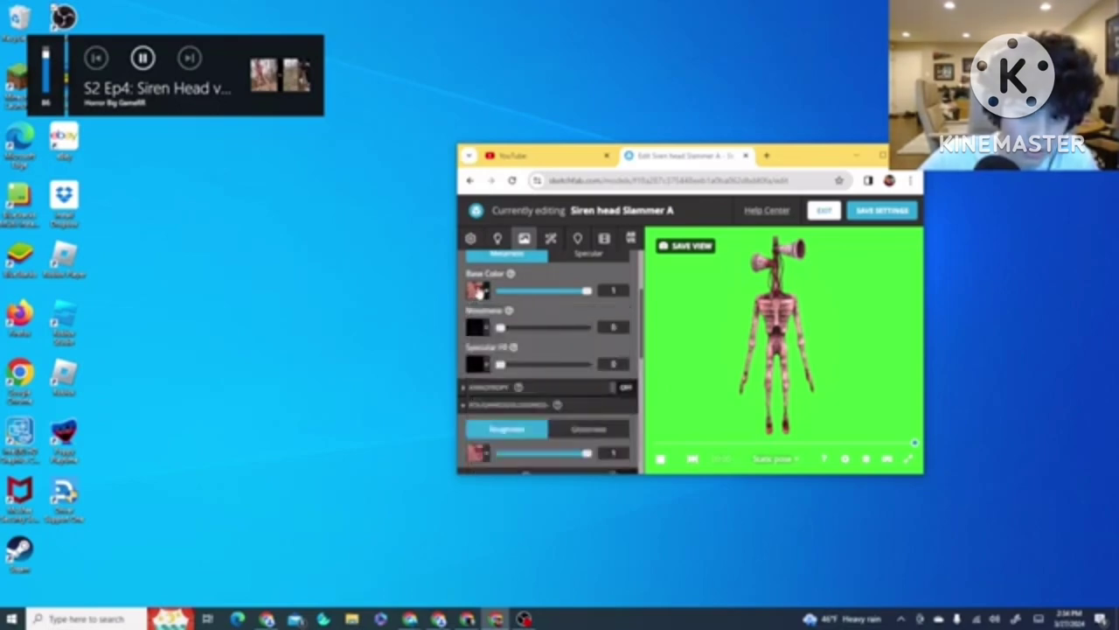
{"action": "scroll", "coordinate": [525, 350], "scroll_direction": "down", "scroll_amount": 5}
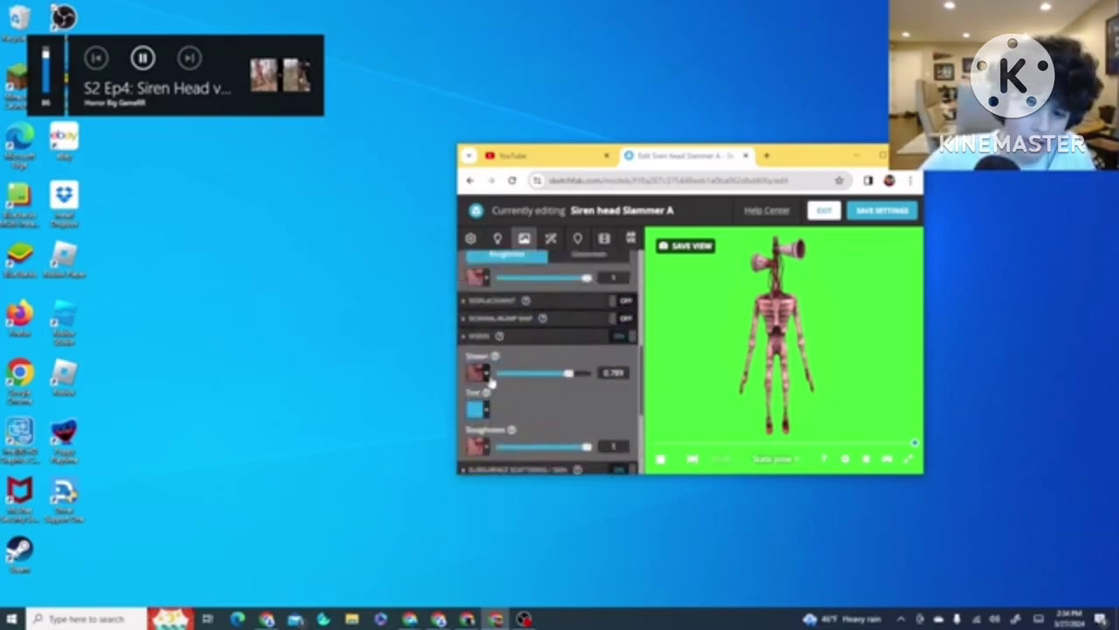
{"action": "left_click", "coordinate": [617, 373]}
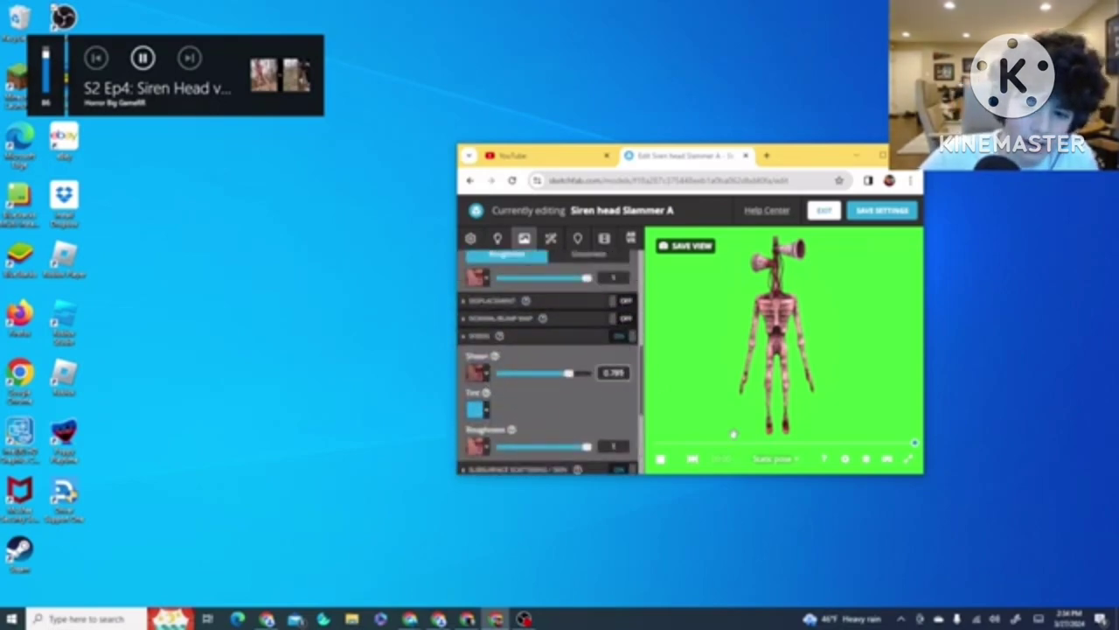
{"action": "key", "text": "BackSpace"}
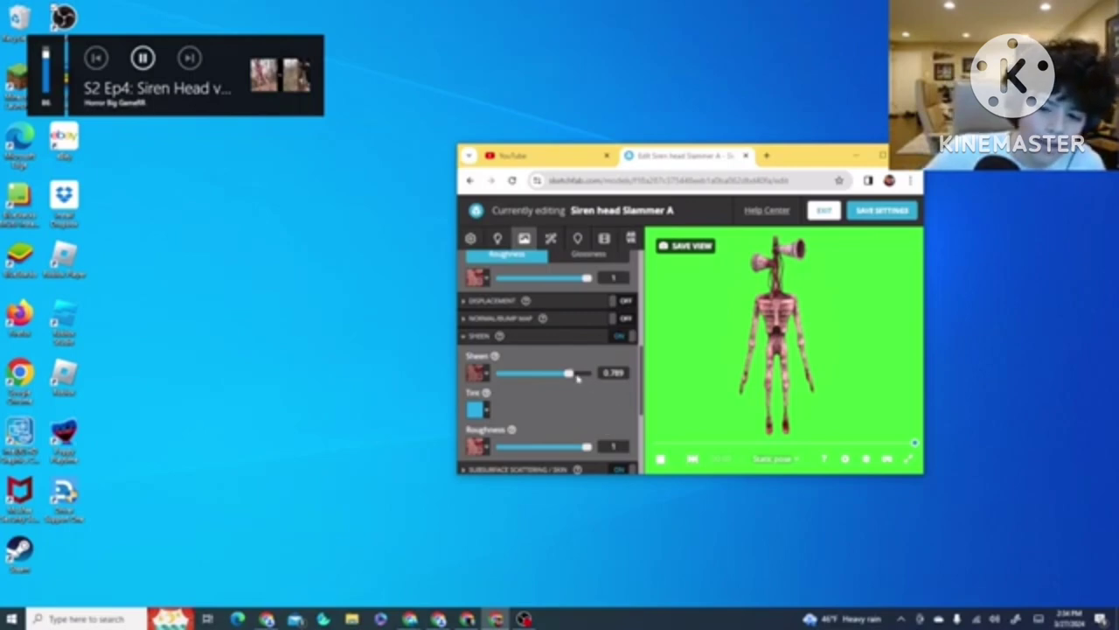
{"action": "mouse_move", "coordinate": [569, 374]}
{"action": "left_mouse_down"}
{"action": "mouse_move", "coordinate": [537, 374]}
{"action": "mouse_move", "coordinate": [575, 376]}
{"action": "left_mouse_up"}
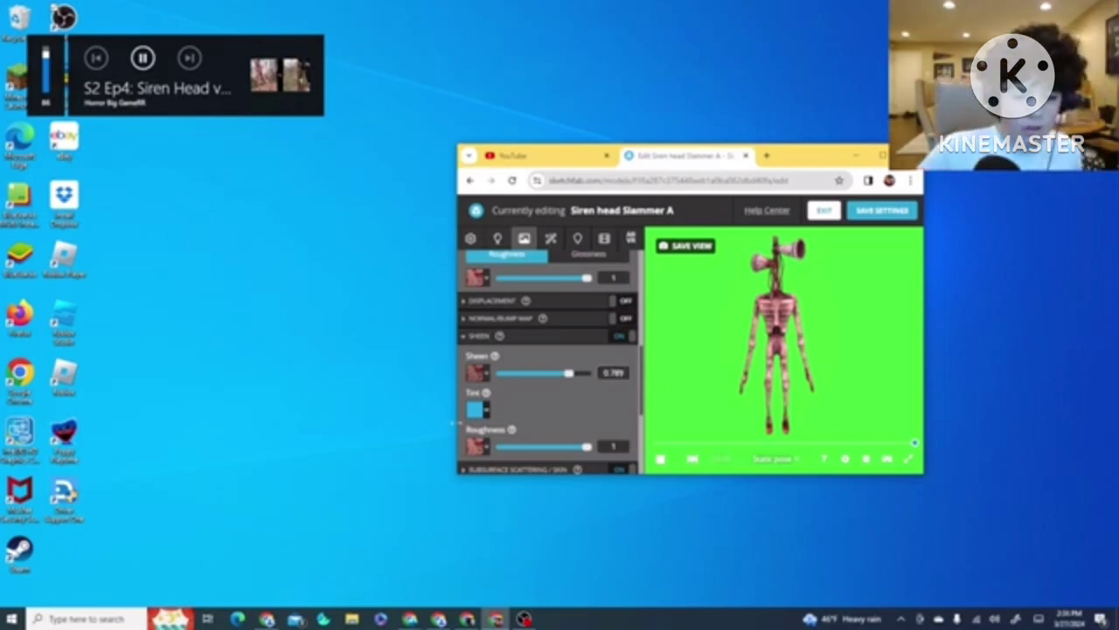
{"action": "left_click", "coordinate": [473, 411]}
{"action": "scroll", "coordinate": [560, 376], "scroll_direction": "down", "scroll_amount": 3}
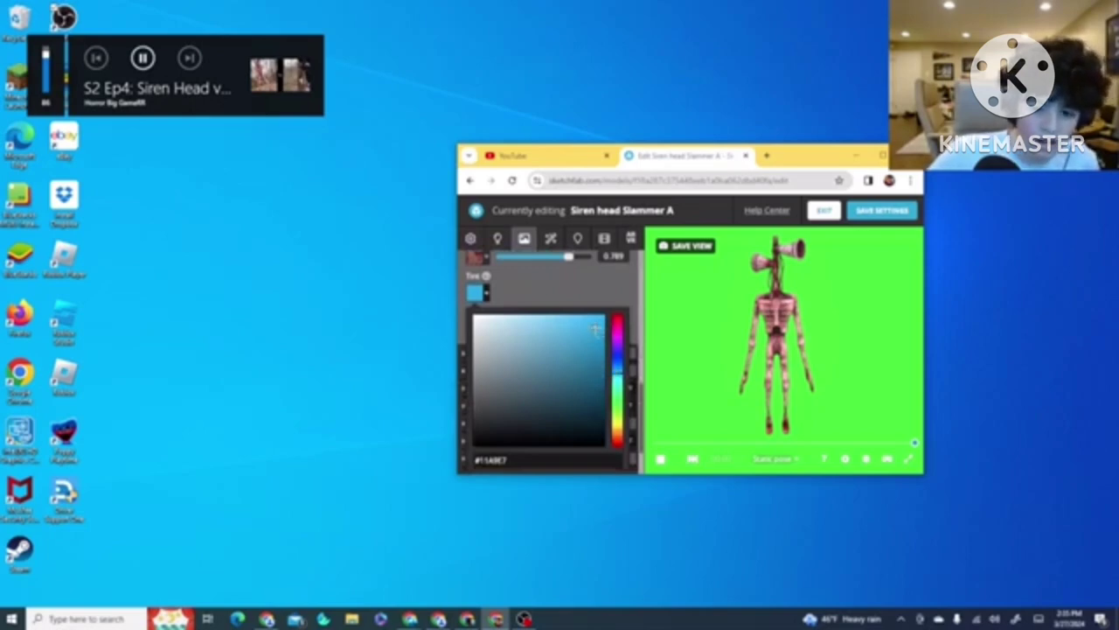
{"action": "left_click", "coordinate": [549, 278]}
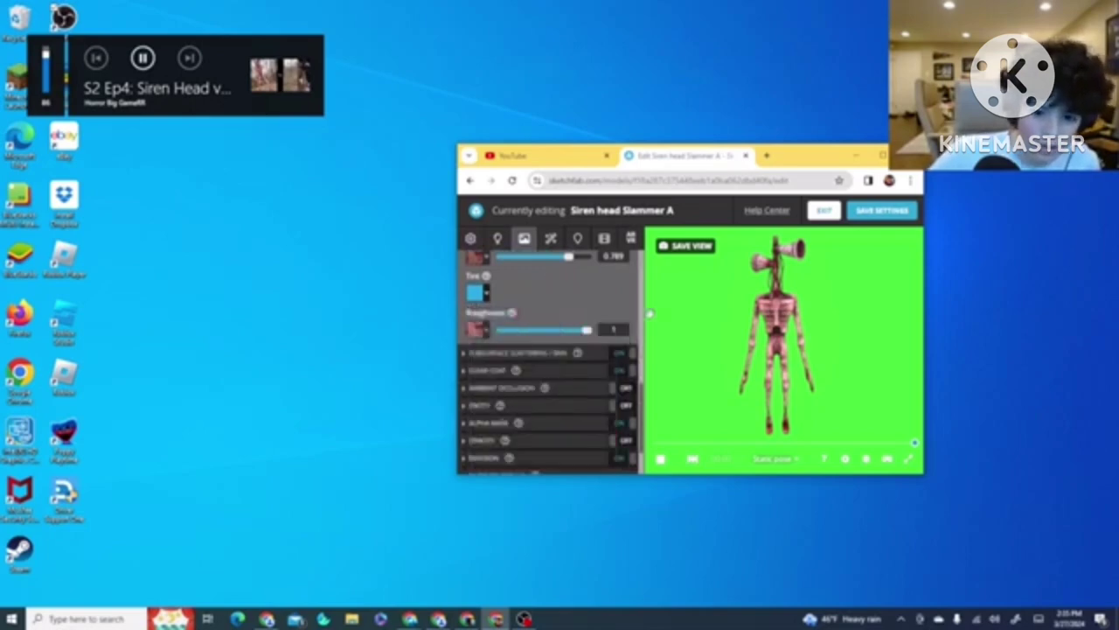
{"action": "left_click", "coordinate": [476, 329]}
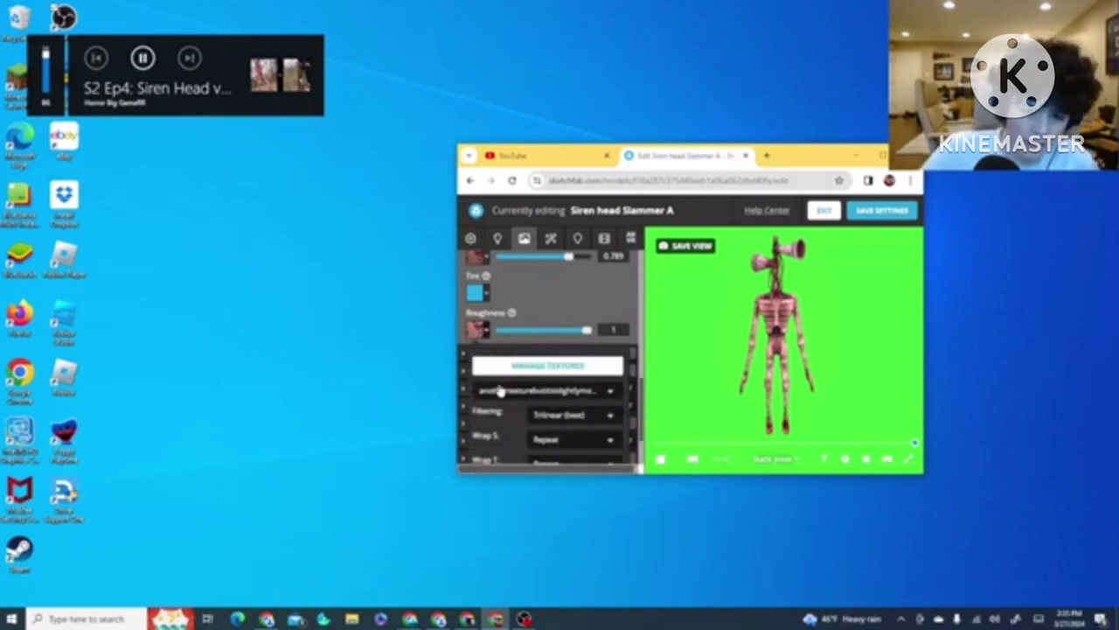
{"action": "left_click", "coordinate": [479, 328]}
{"action": "left_click", "coordinate": [477, 292]}
{"action": "left_click", "coordinate": [580, 292]}
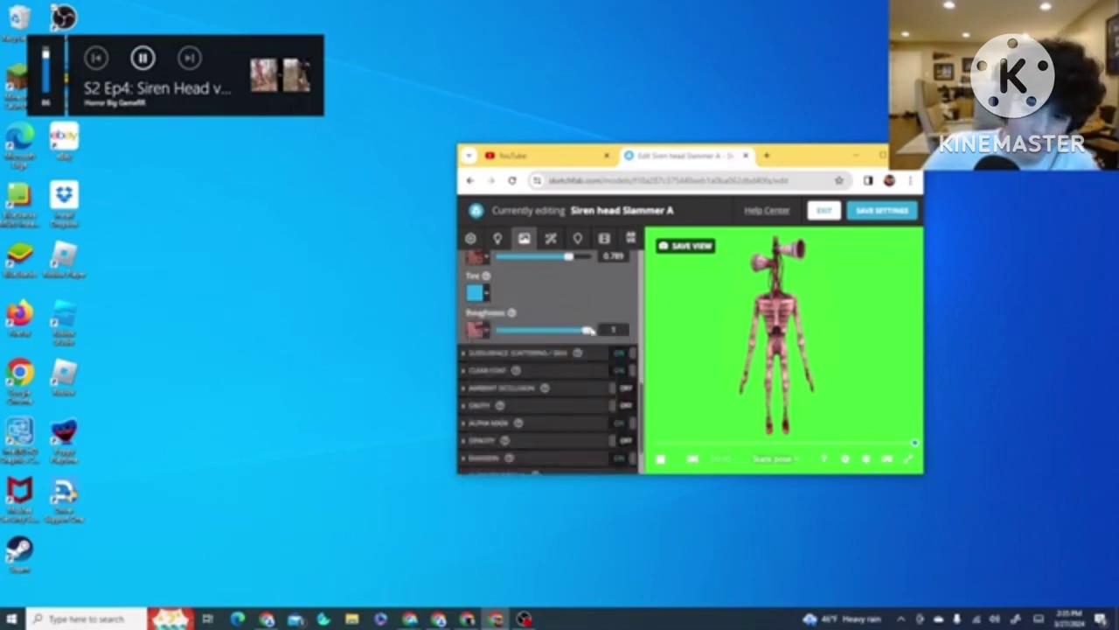
Expand Subsurface Scattering / Skin and scroll through its profiles to translucency thickness 0.074
{"action": "left_click", "coordinate": [499, 353]}
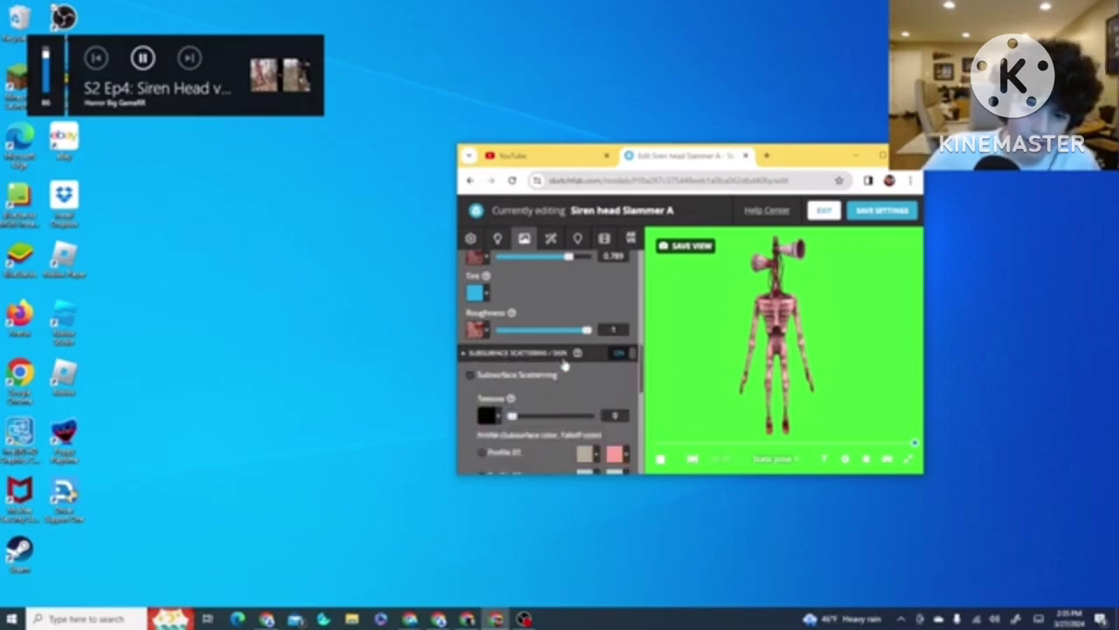
{"action": "scroll", "coordinate": [489, 337], "scroll_direction": "down", "scroll_amount": 3}
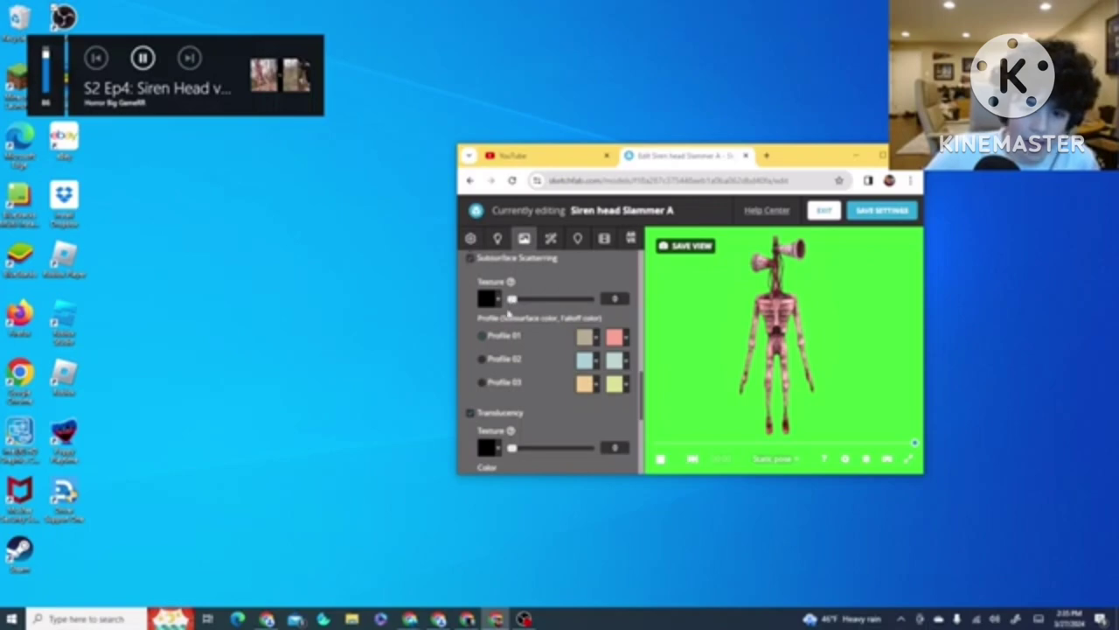
{"action": "scroll", "coordinate": [524, 392], "scroll_direction": "down", "scroll_amount": 1}
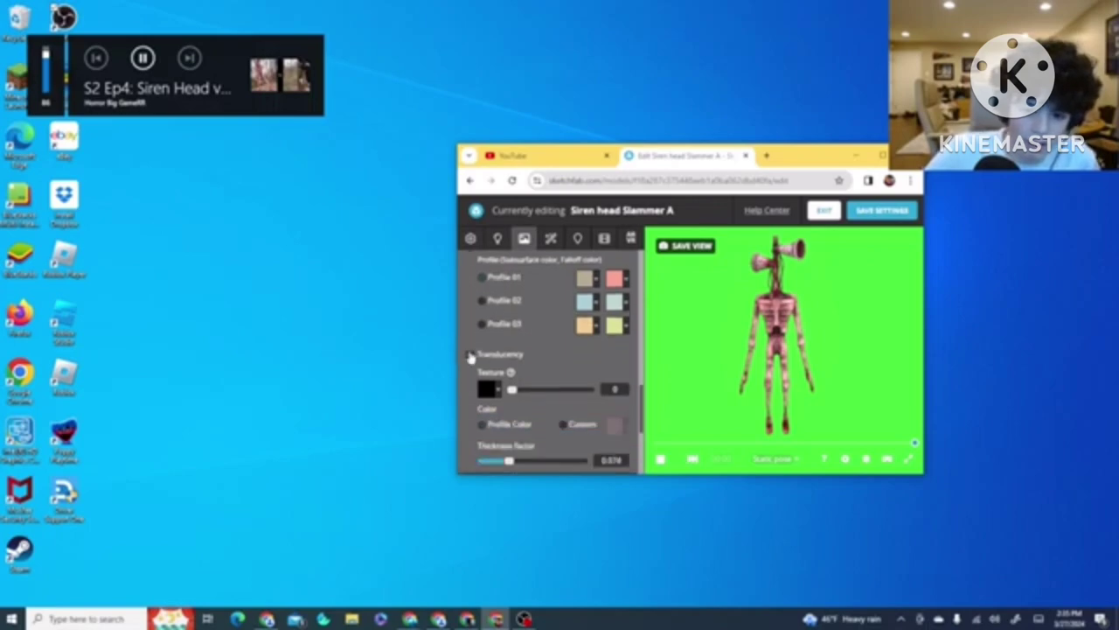
{"action": "scroll", "coordinate": [609, 423], "scroll_direction": "down", "scroll_amount": 2}
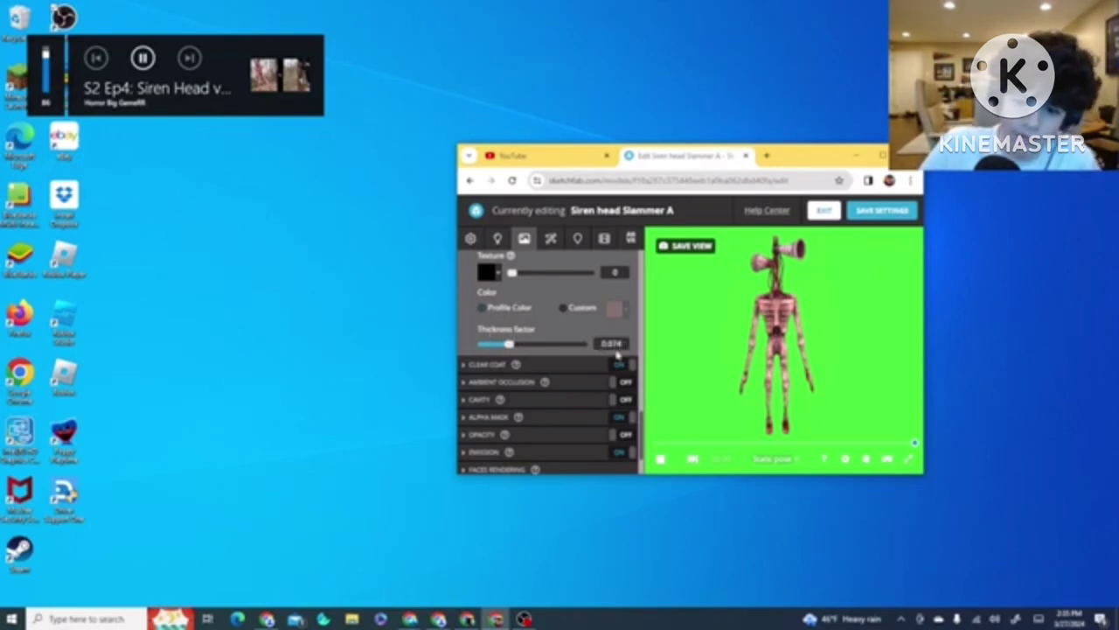
{"action": "scroll", "coordinate": [555, 367], "scroll_direction": "down", "scroll_amount": 1}
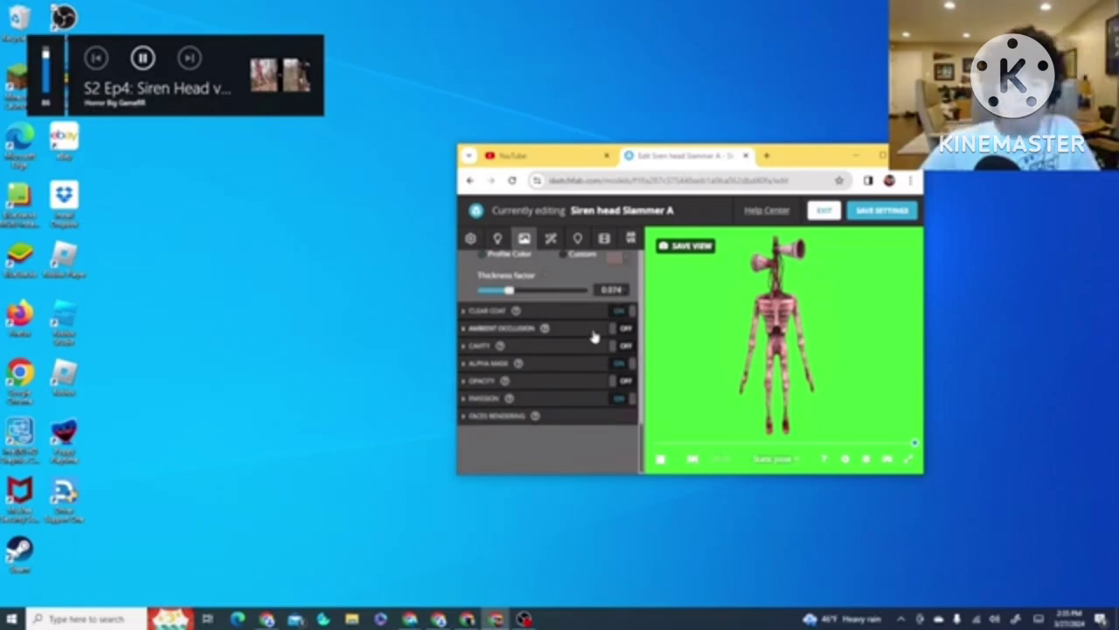
Expand Clear Coat and check its intensity texture and pink tint colour options
{"action": "left_click", "coordinate": [472, 313]}
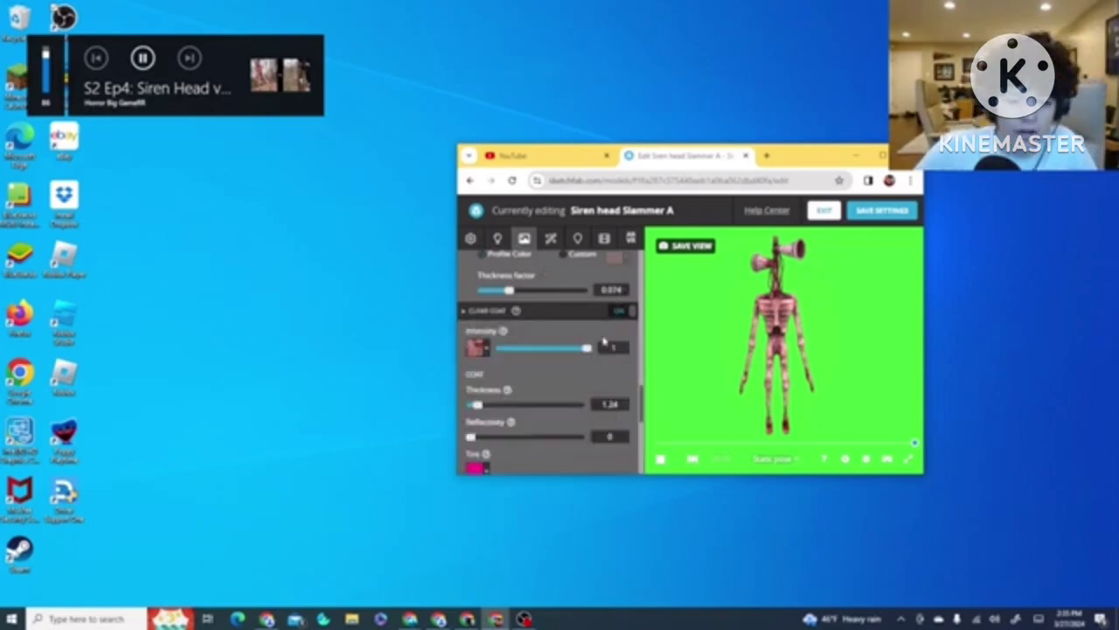
{"action": "scroll", "coordinate": [604, 341], "scroll_direction": "down", "scroll_amount": 2}
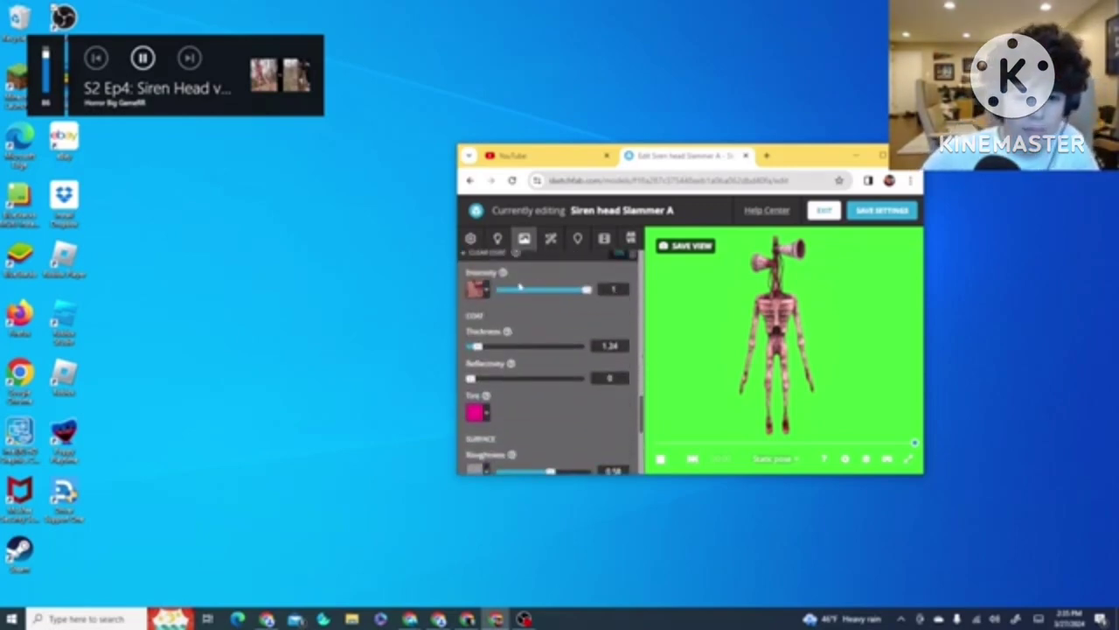
{"action": "left_click", "coordinate": [478, 289]}
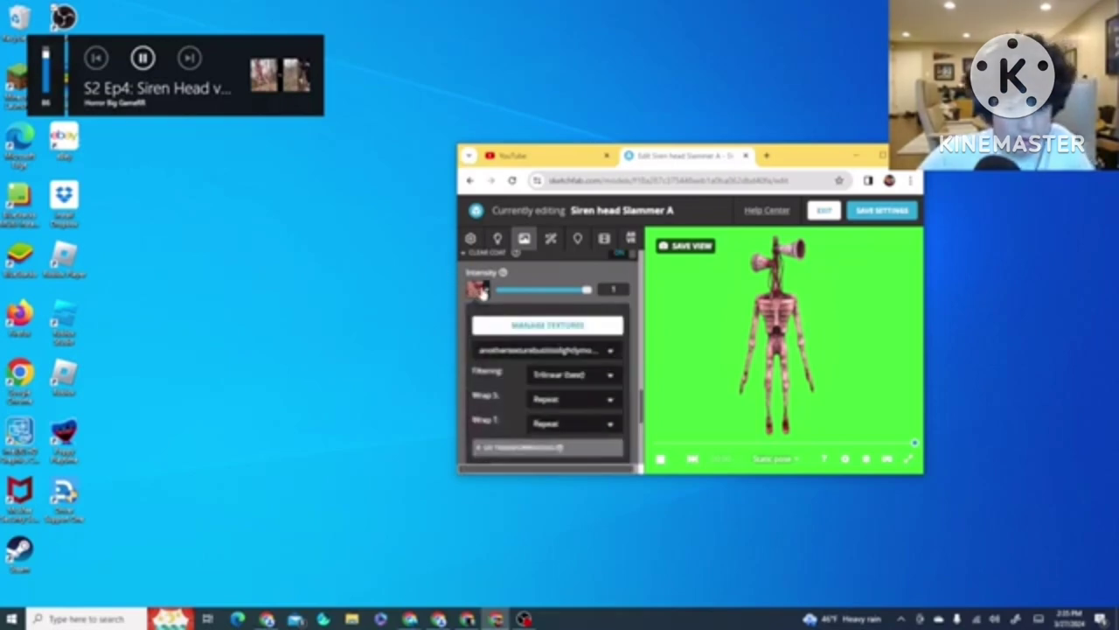
{"action": "left_click", "coordinate": [479, 291]}
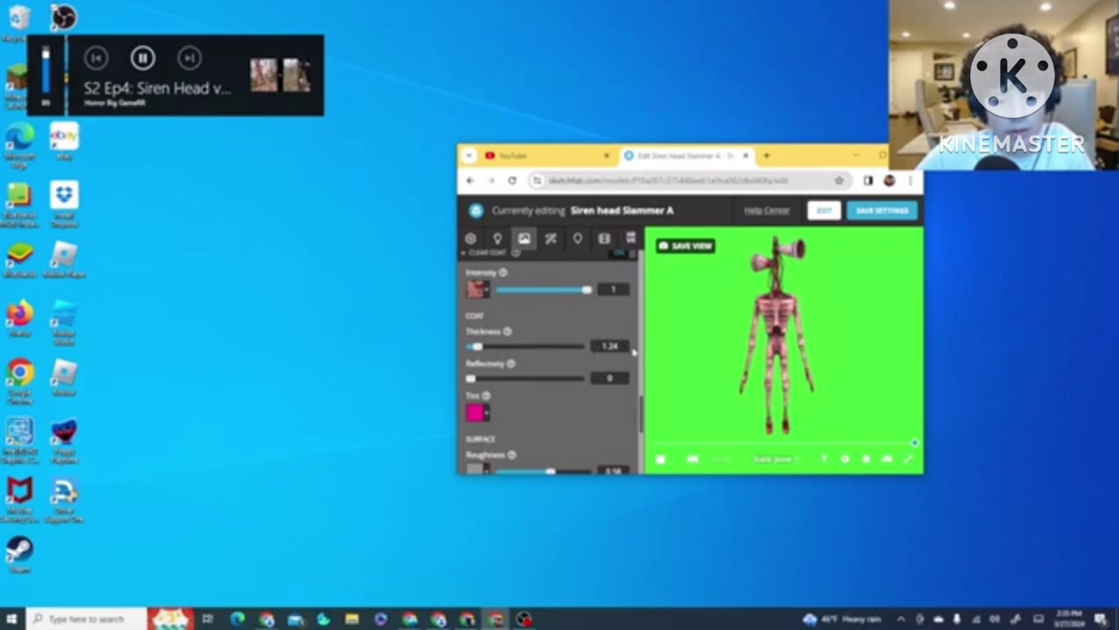
{"action": "scroll", "coordinate": [633, 350], "scroll_direction": "down", "scroll_amount": 2}
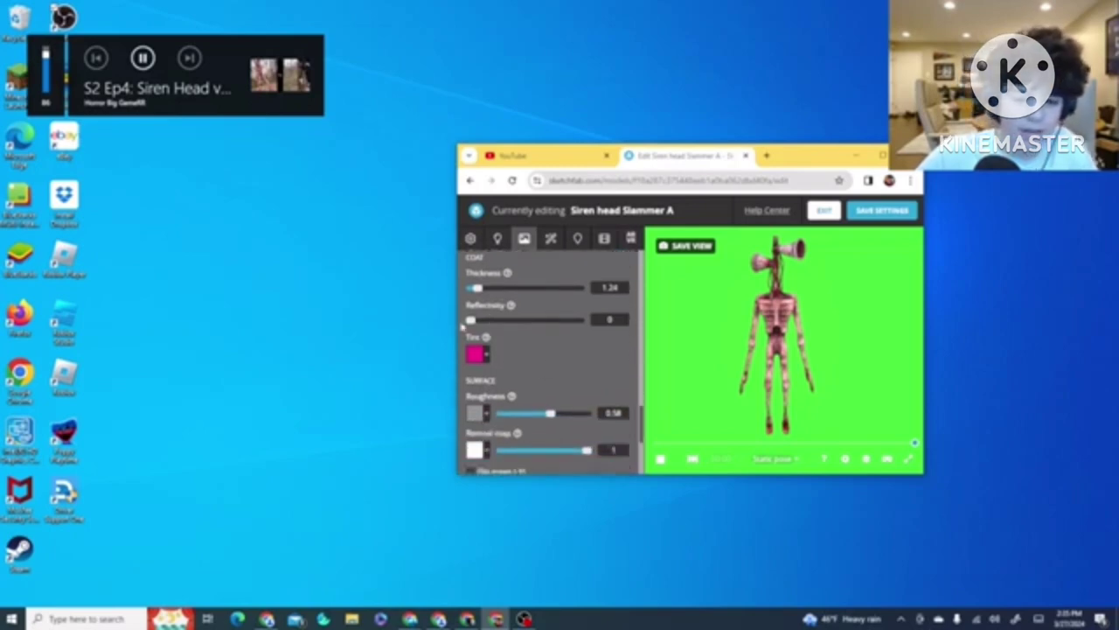
{"action": "left_click", "coordinate": [475, 353]}
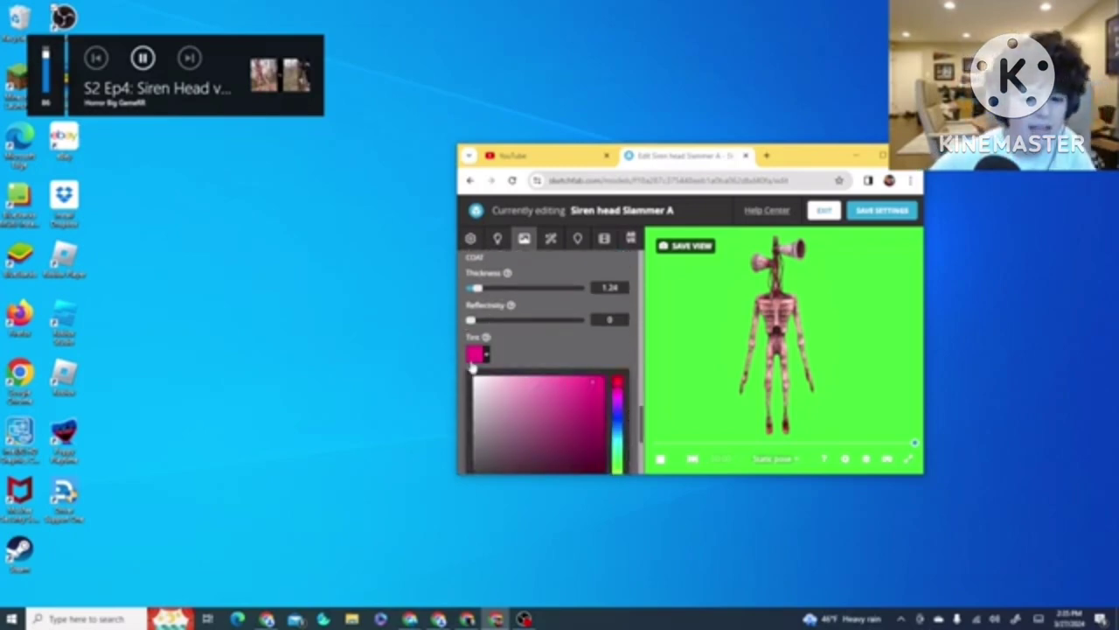
{"action": "scroll", "coordinate": [619, 398], "scroll_direction": "down", "scroll_amount": 2}
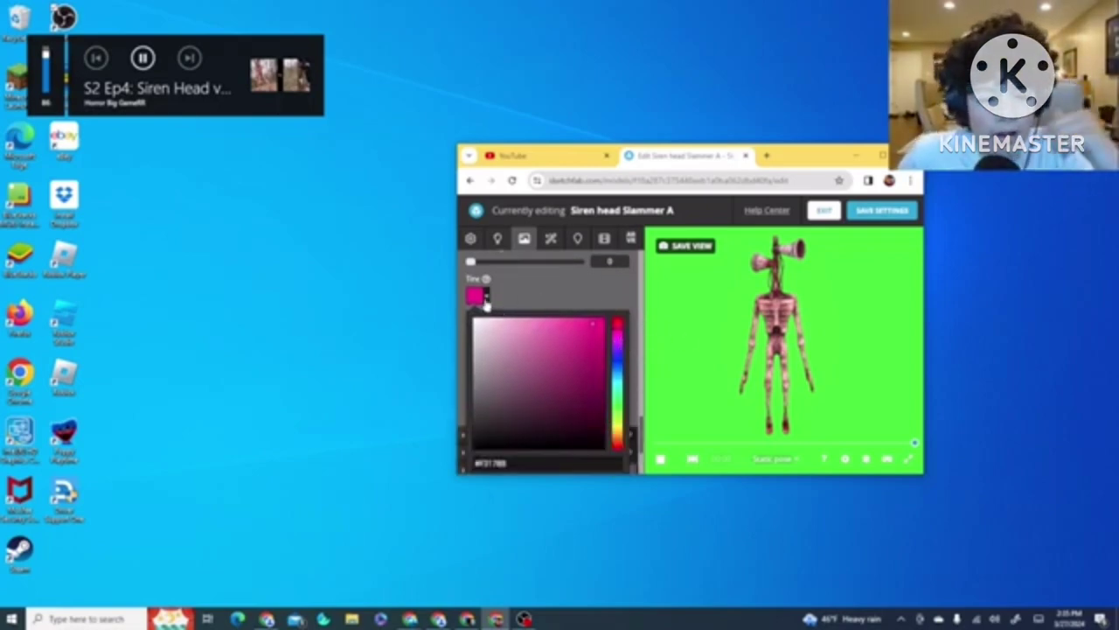
{"action": "left_click", "coordinate": [485, 301]}
{"action": "scroll", "coordinate": [542, 311], "scroll_direction": "down", "scroll_amount": 3}
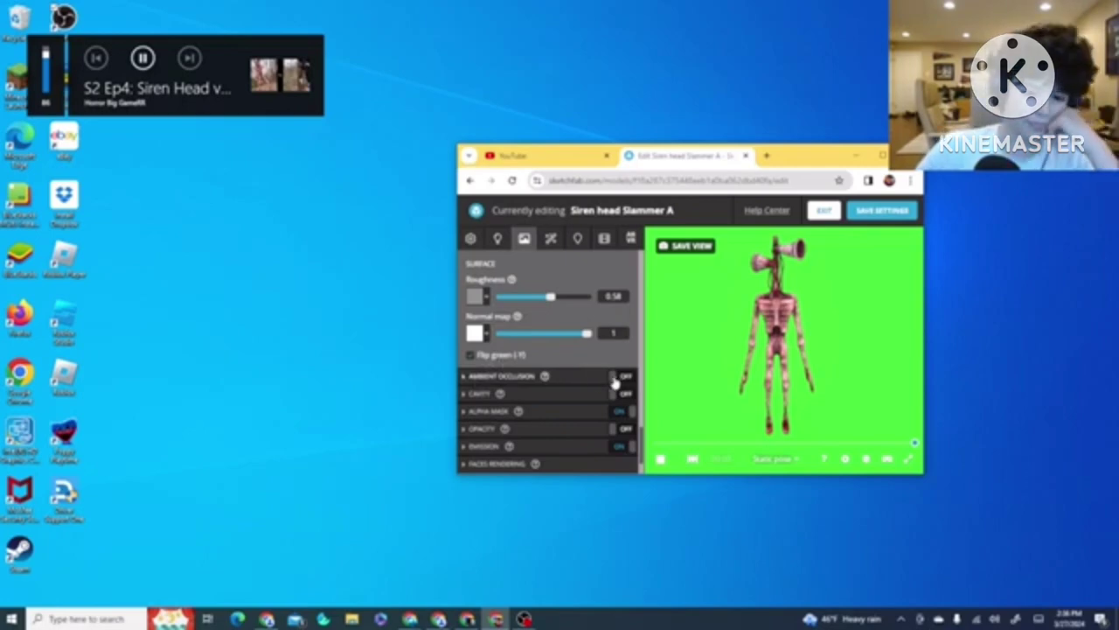
{"action": "scroll", "coordinate": [607, 391], "scroll_direction": "down", "scroll_amount": 1}
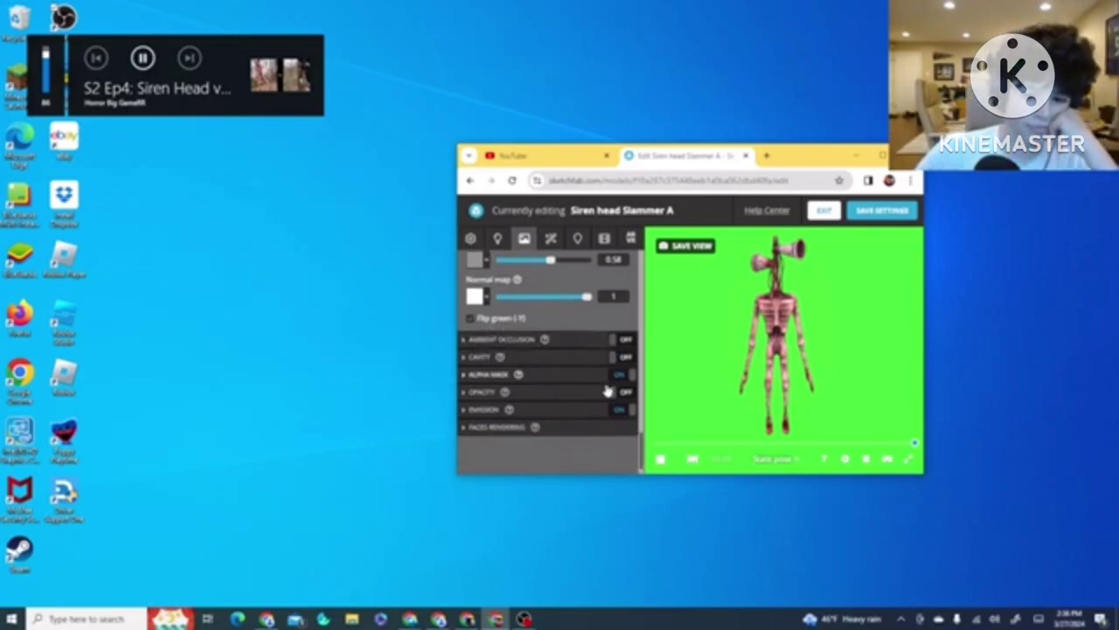
Inspect the Alpha mask and Emission texture options, then bring up the post-processing filters
{"action": "left_click", "coordinate": [479, 371]}
{"action": "left_click", "coordinate": [475, 387]}
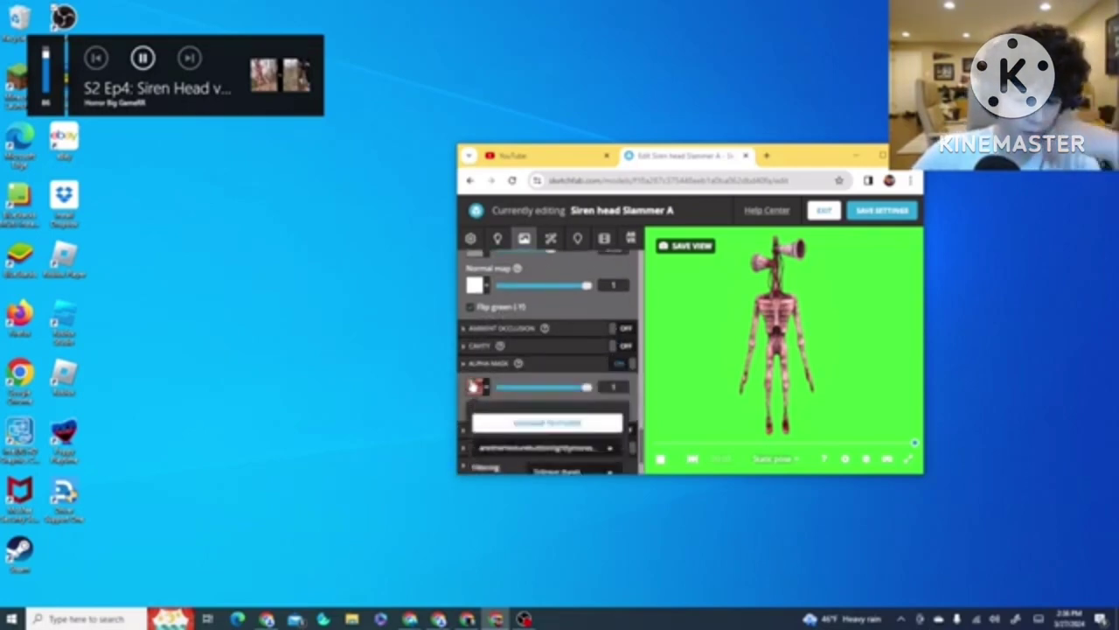
{"action": "left_click", "coordinate": [476, 388]}
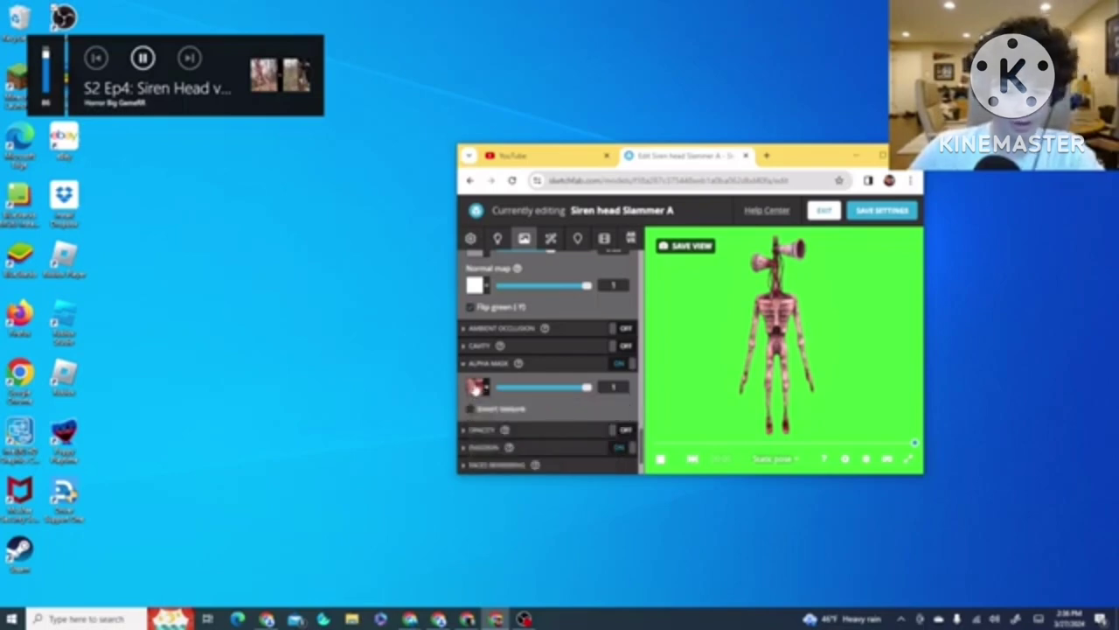
{"action": "left_click", "coordinate": [490, 447]}
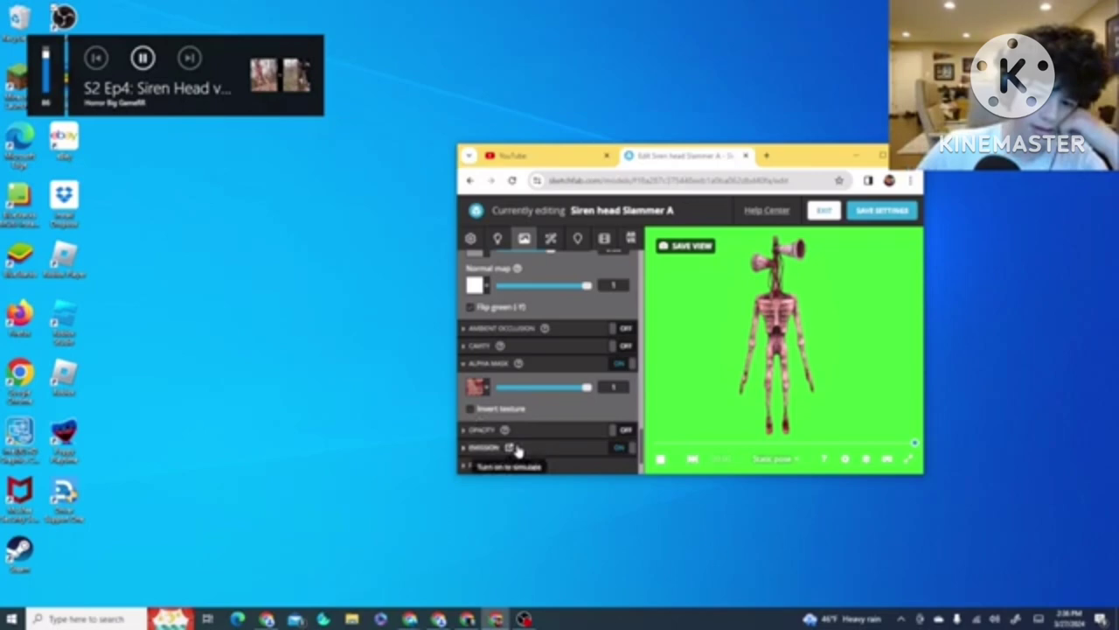
{"action": "scroll", "coordinate": [495, 448], "scroll_direction": "down", "scroll_amount": 1}
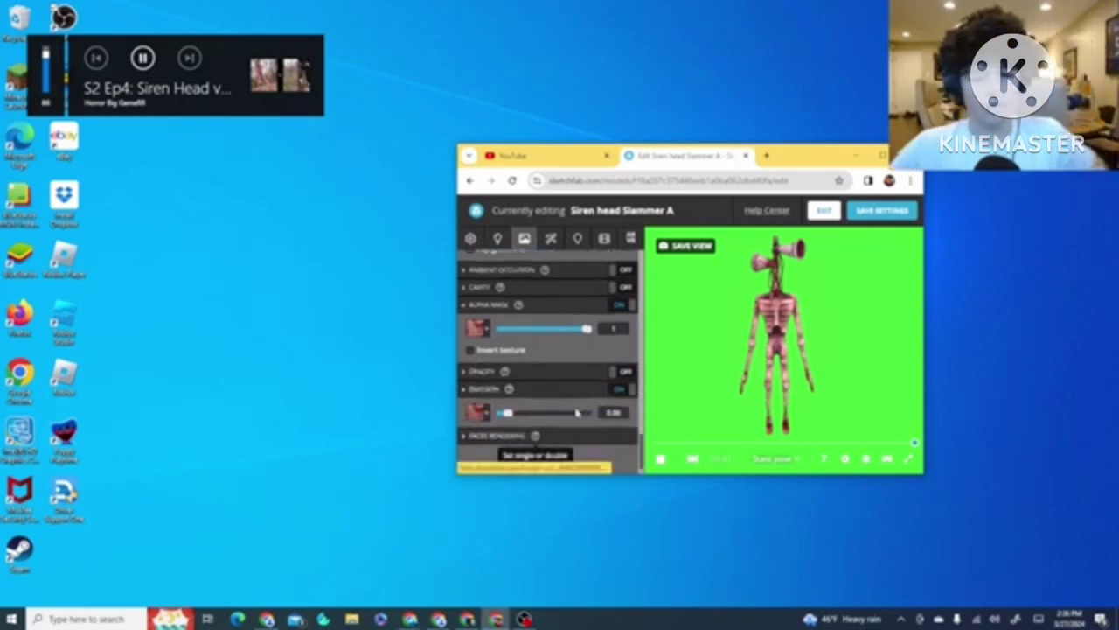
{"action": "left_click", "coordinate": [474, 412]}
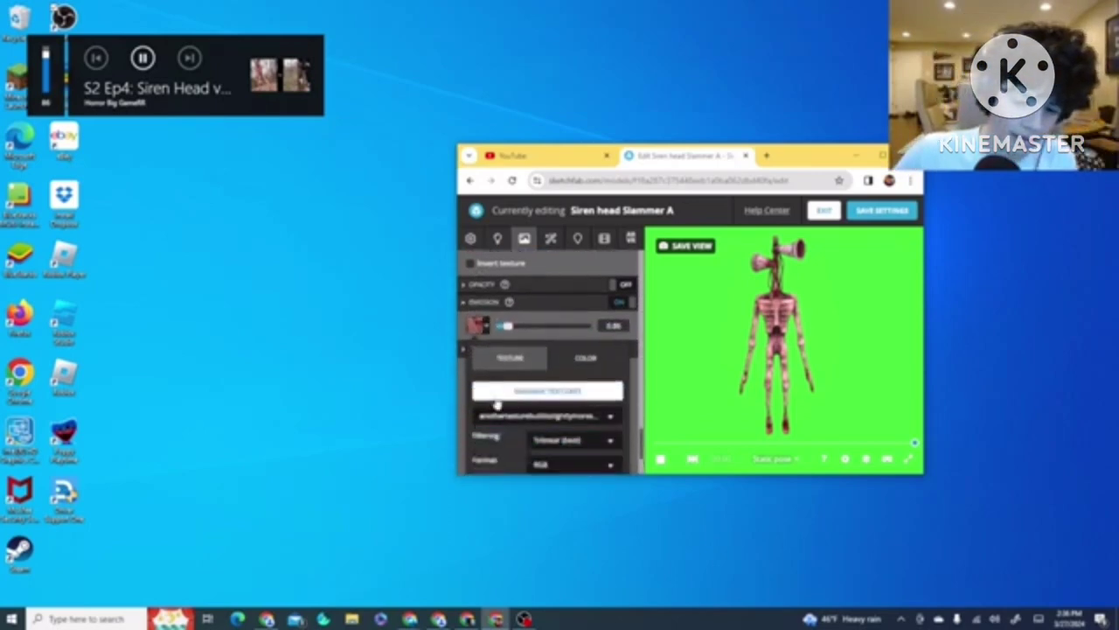
{"action": "scroll", "coordinate": [527, 402], "scroll_direction": "down", "scroll_amount": 2}
{"action": "left_click", "coordinate": [469, 301]}
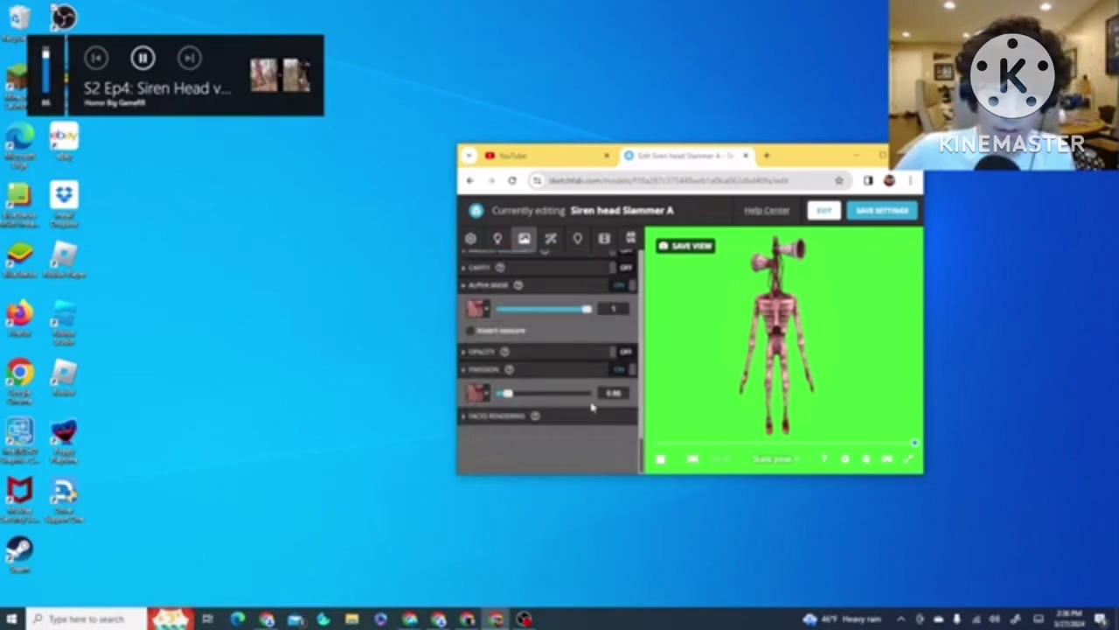
{"action": "scroll", "coordinate": [559, 349], "scroll_direction": "up", "scroll_amount": 5}
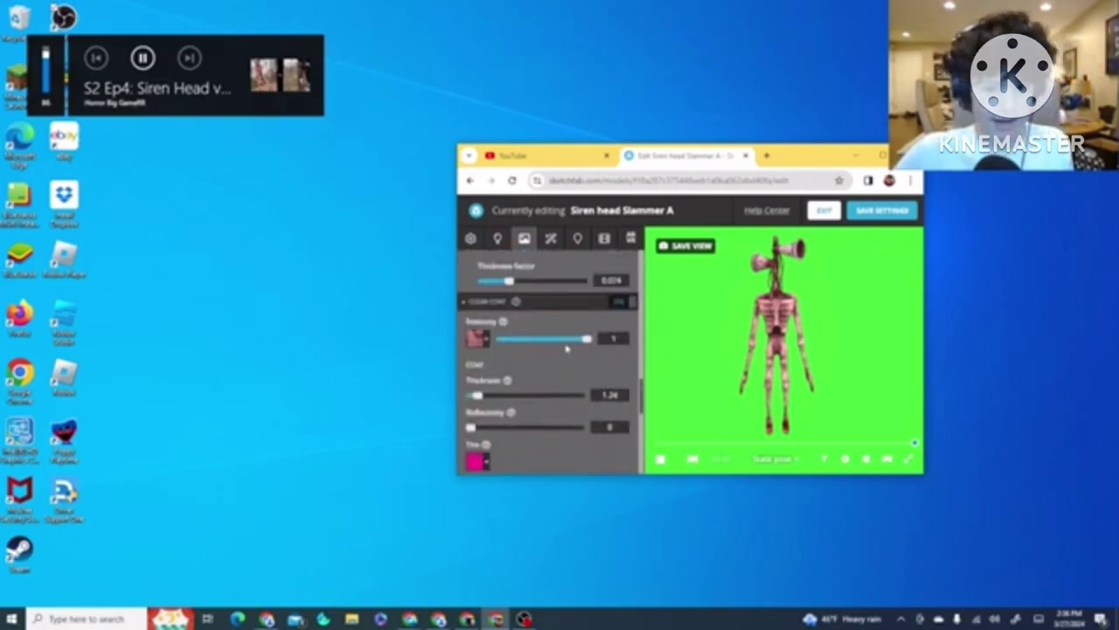
{"action": "left_click", "coordinate": [550, 238]}
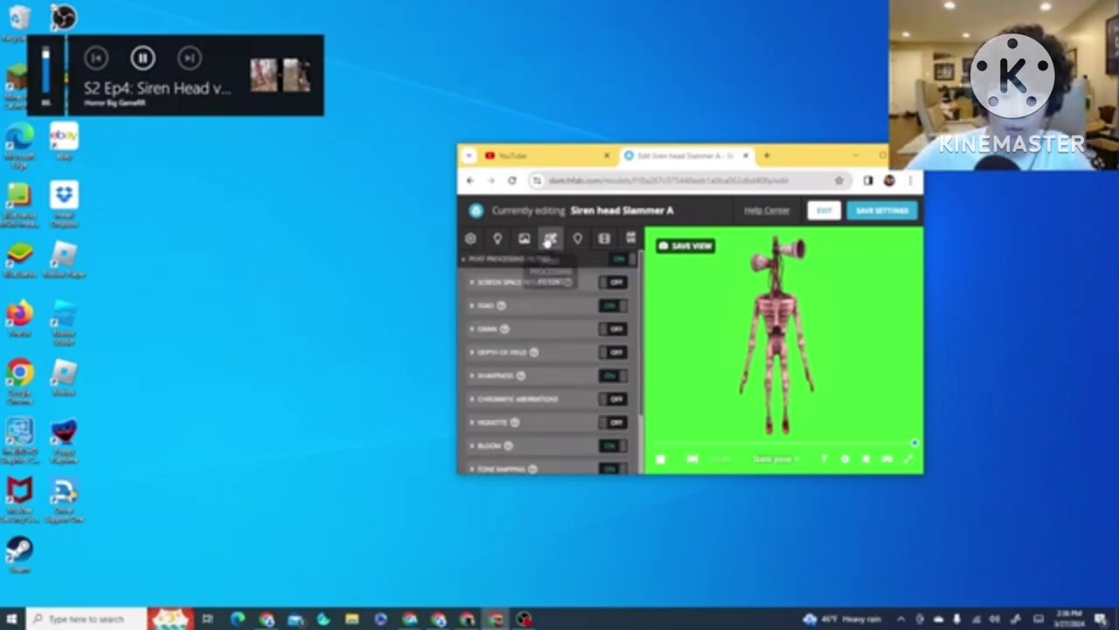
Expand the SSAO filter to show radius 0.14, intensity 1 and bias 0.003
{"action": "left_click", "coordinate": [482, 305]}
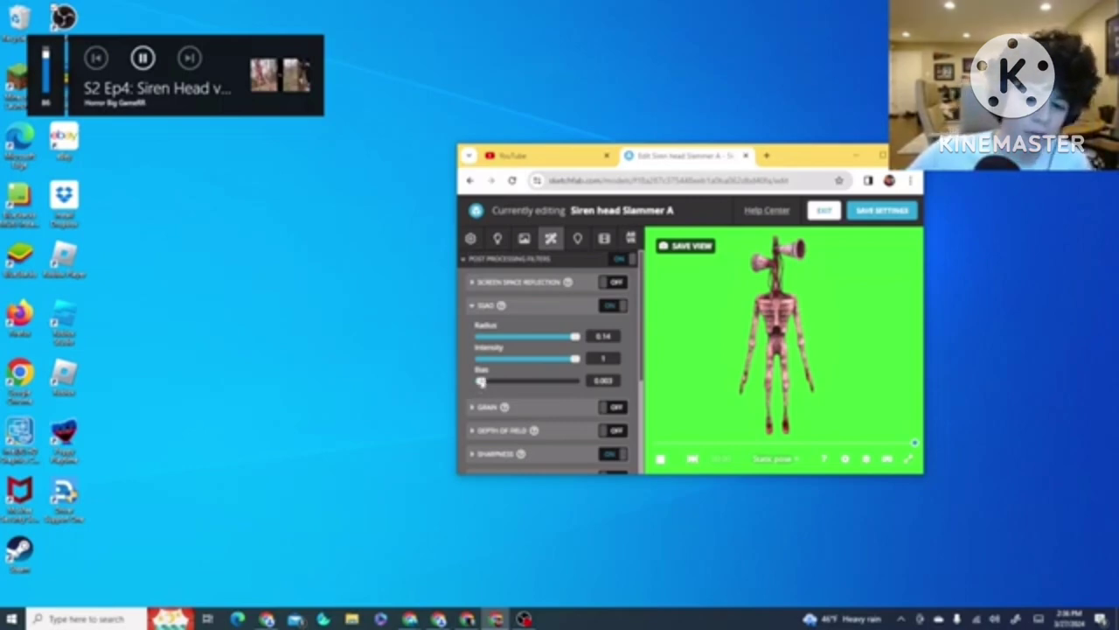
{"action": "scroll", "coordinate": [514, 390], "scroll_direction": "down", "scroll_amount": 1}
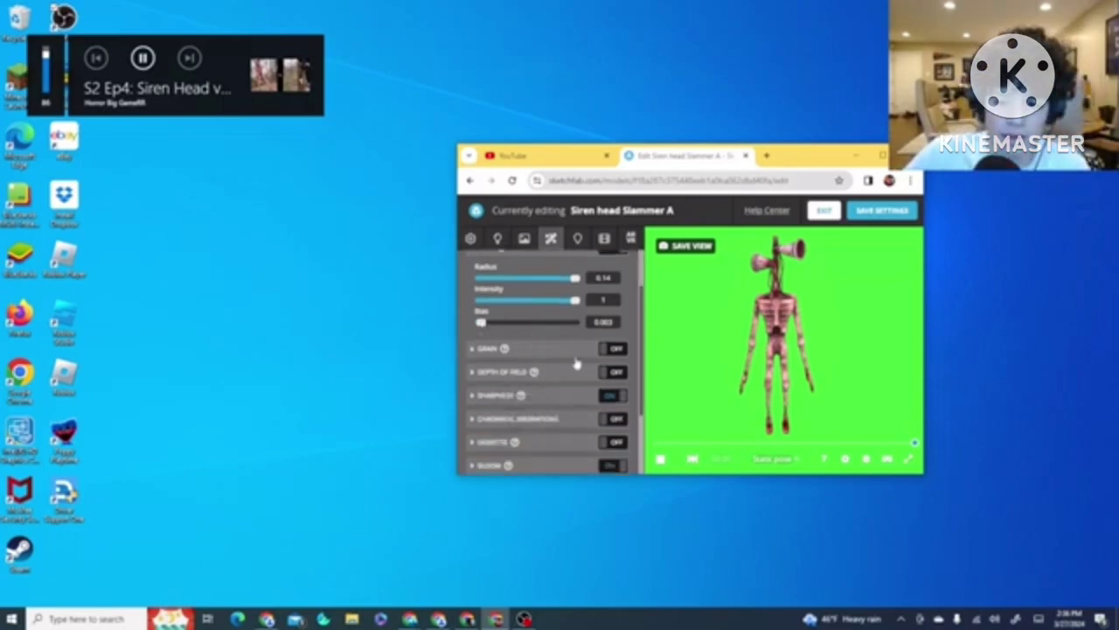
Maximize the browser window and expand the Grain filter settings
{"action": "left_click", "coordinate": [482, 350]}
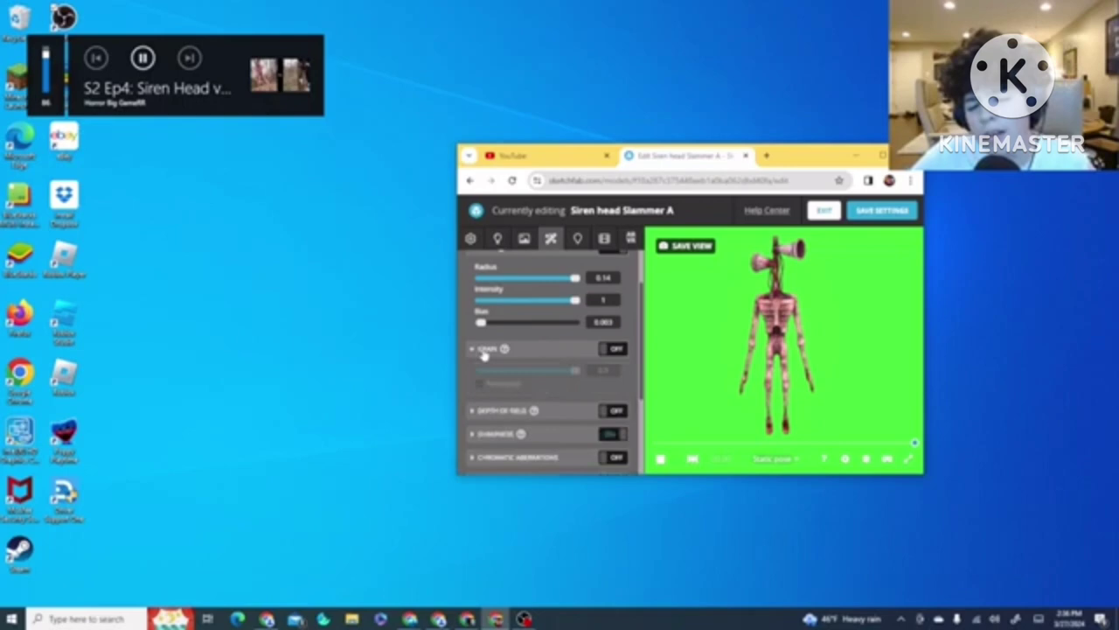
{"action": "left_click", "coordinate": [485, 352]}
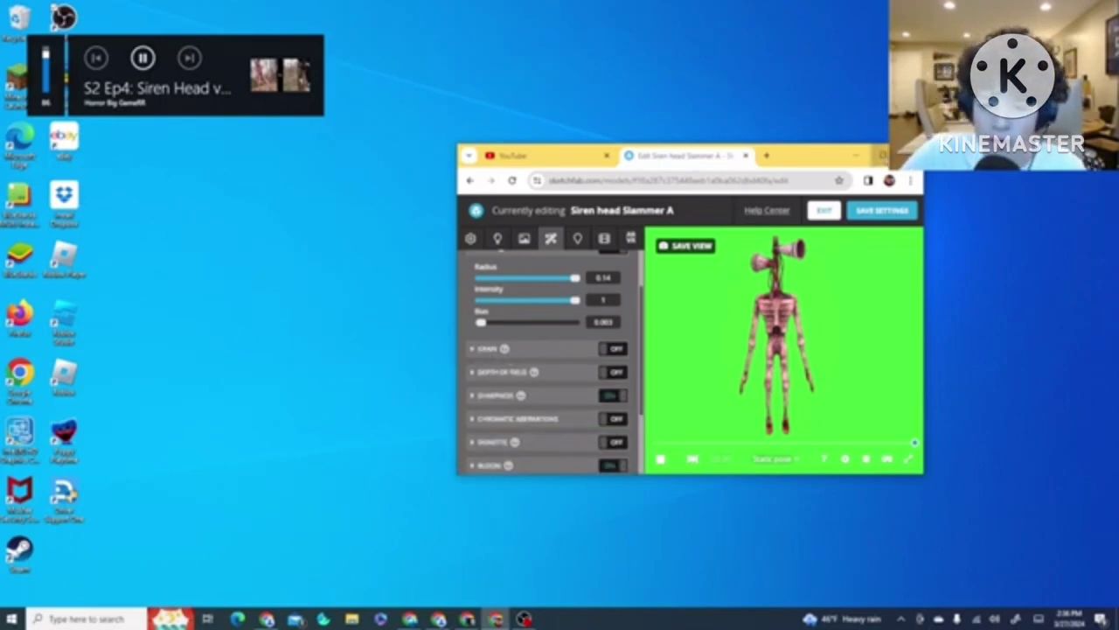
{"action": "key", "text": "super+Up"}
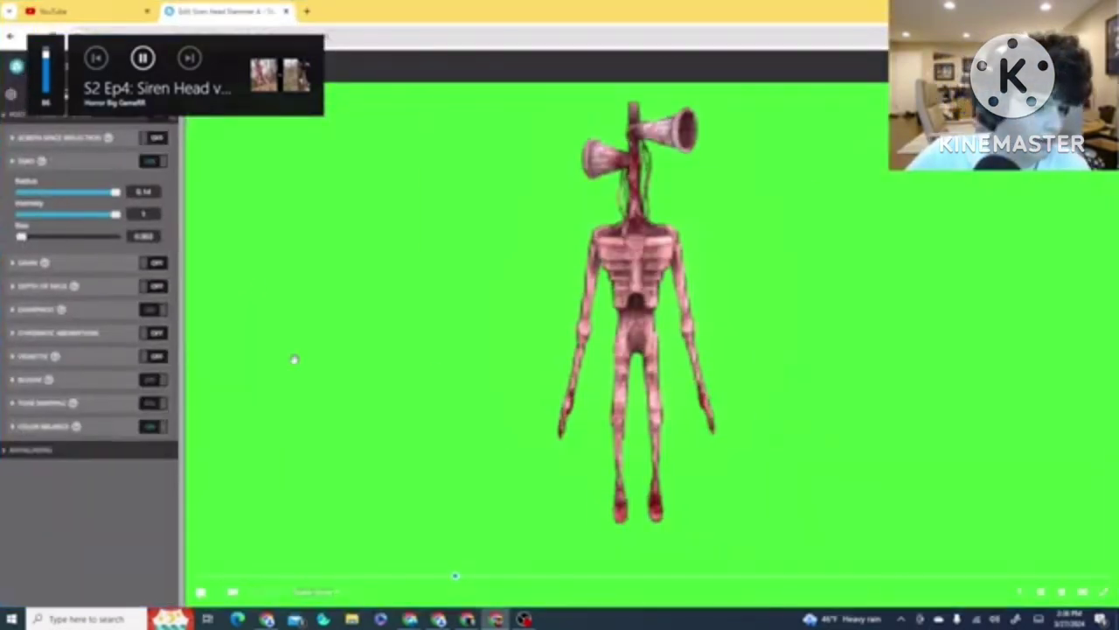
{"action": "left_click", "coordinate": [21, 266]}
Toggle the Grain filter on and off several times, finally leaving it off
{"action": "left_click", "coordinate": [150, 264]}
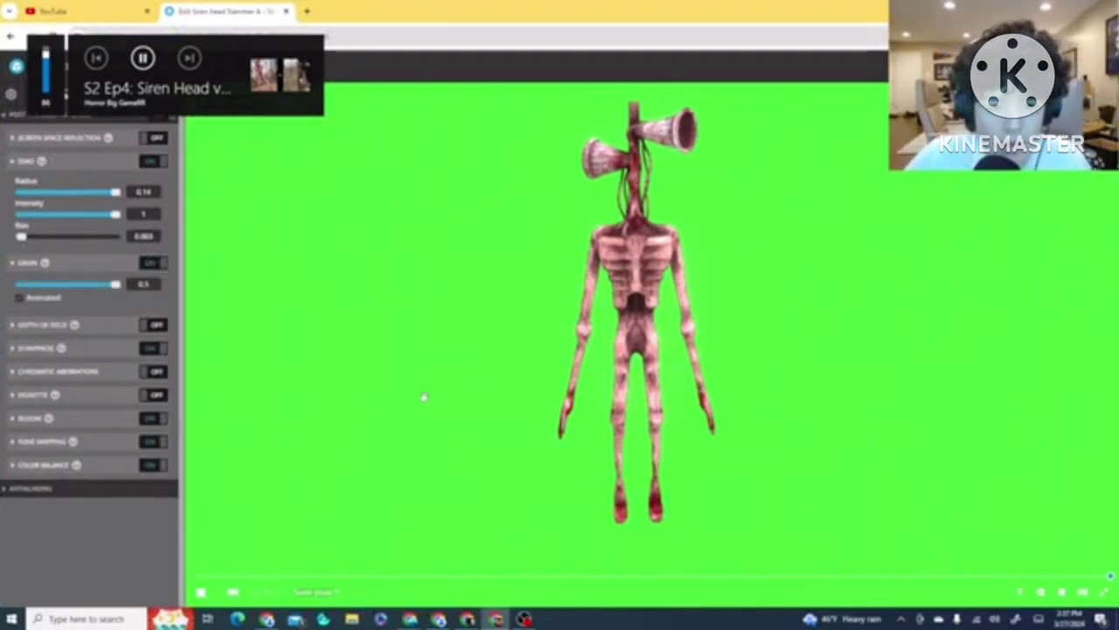
{"action": "left_click", "coordinate": [151, 265]}
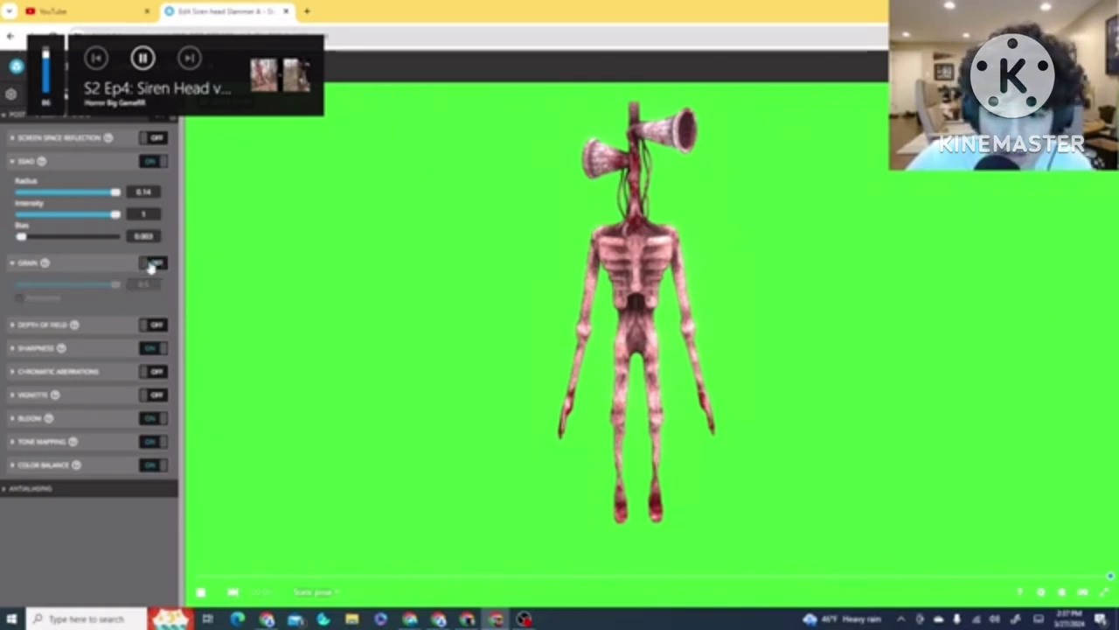
{"action": "left_click", "coordinate": [151, 265]}
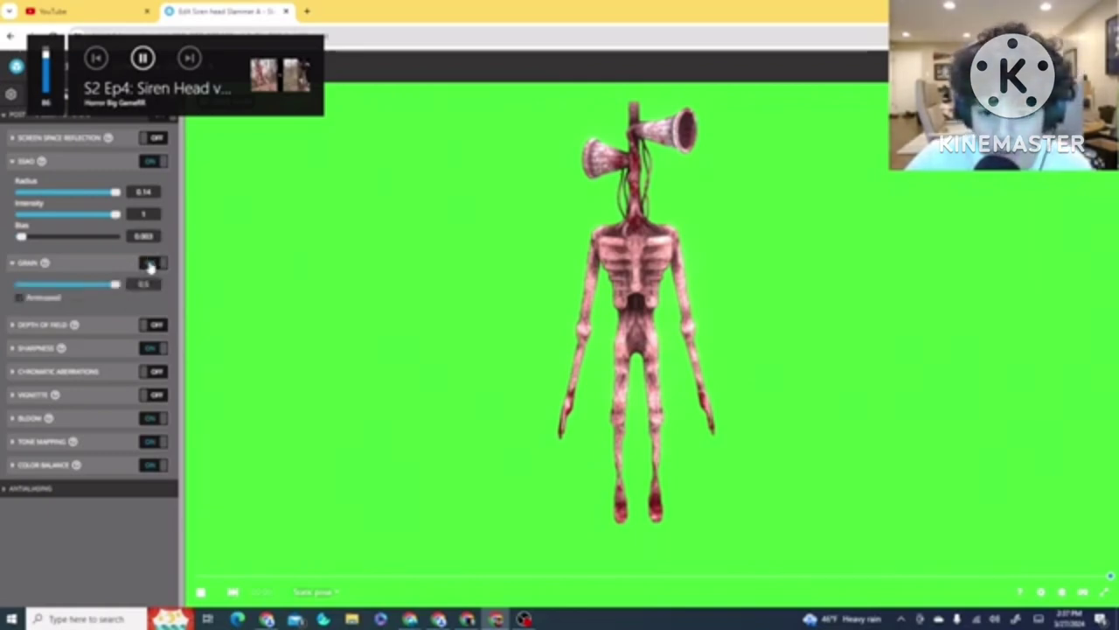
{"action": "left_click", "coordinate": [151, 265]}
{"action": "left_click", "coordinate": [150, 265]}
{"action": "left_click", "coordinate": [150, 265]}
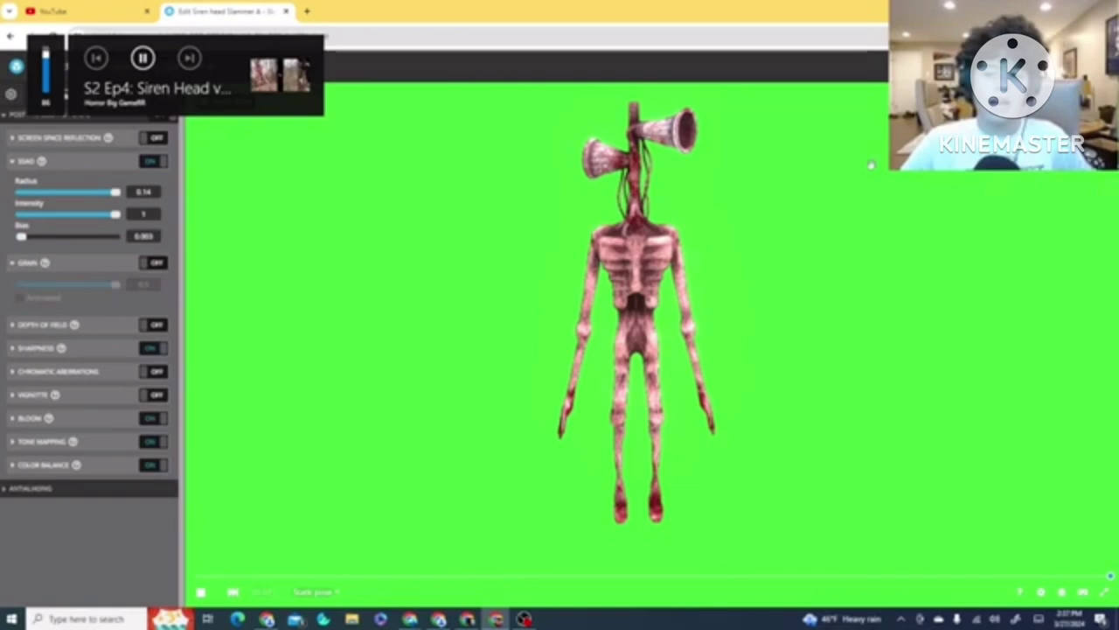
Restore the browser to a smaller window and collapse the Grain settings
{"action": "key", "text": "super+Down"}
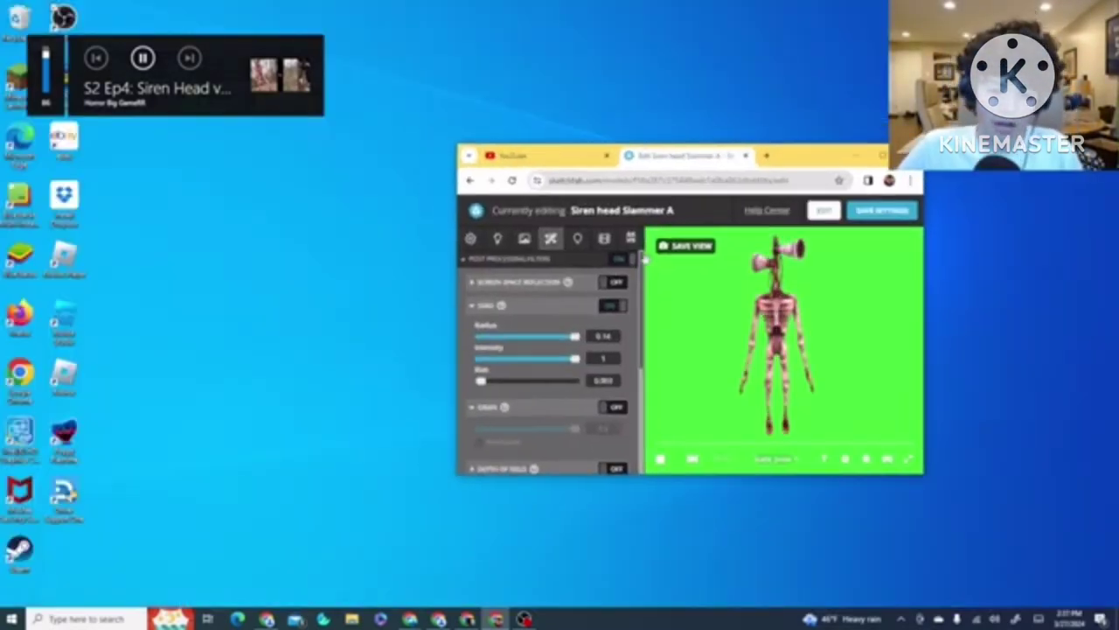
{"action": "scroll", "coordinate": [492, 290], "scroll_direction": "down", "scroll_amount": 3}
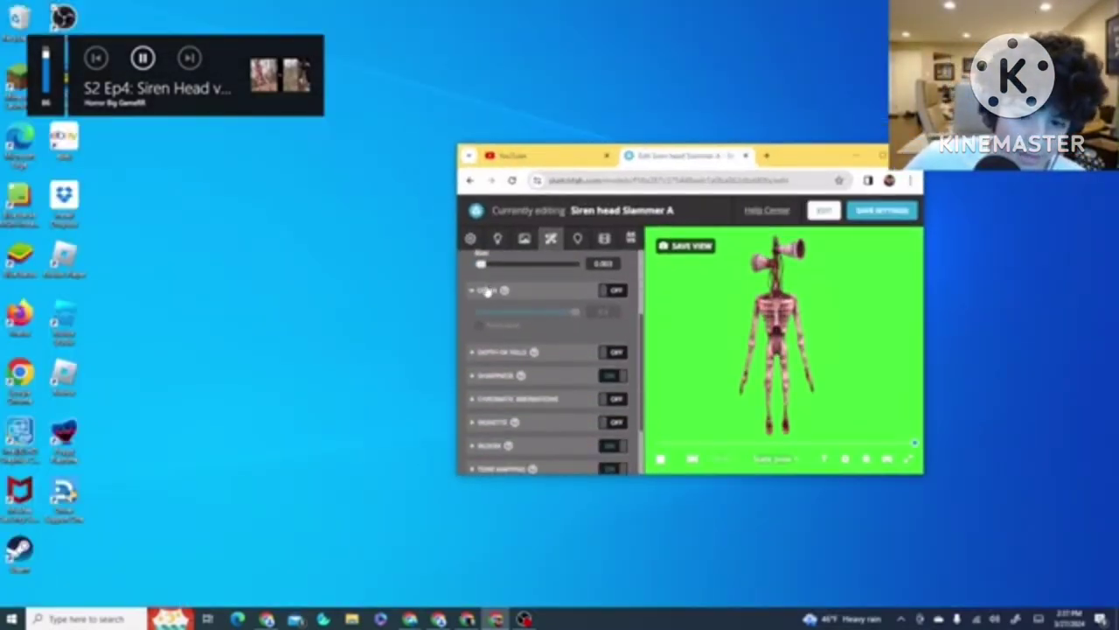
{"action": "left_click", "coordinate": [487, 290]}
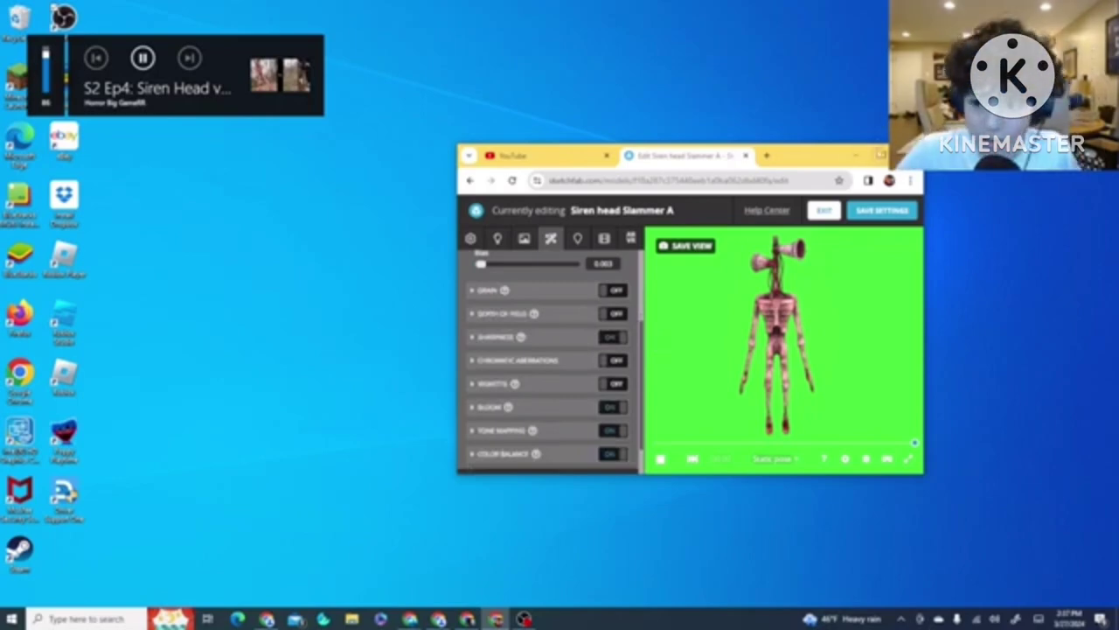
Expand Sharpness, switch it off to compare, then re-enable it at 0.2
{"action": "key", "text": "super+Up"}
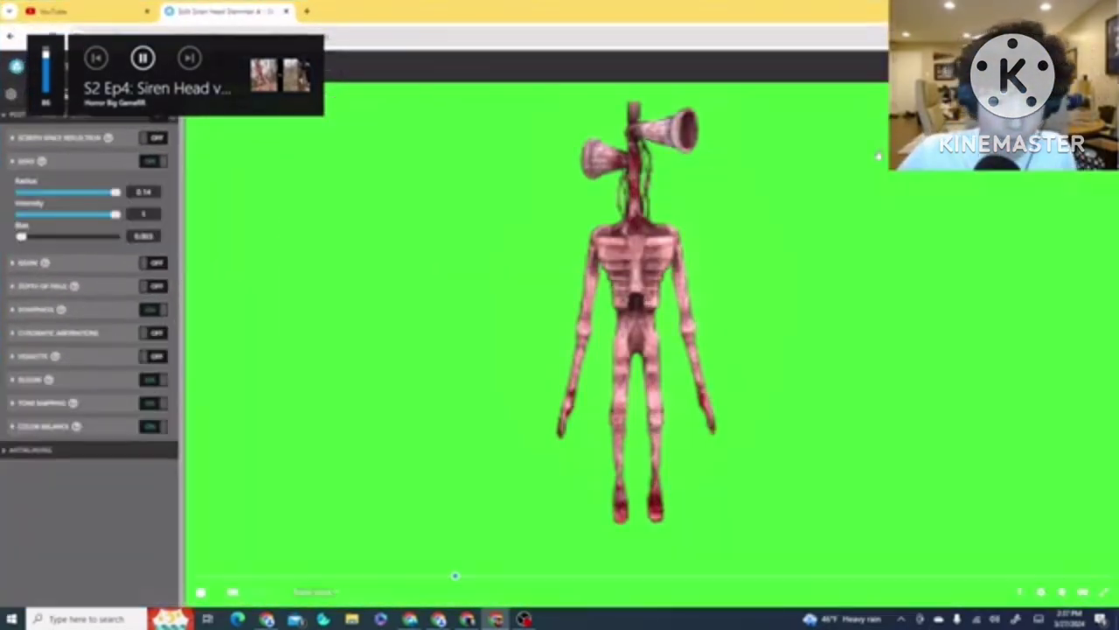
{"action": "left_click", "coordinate": [29, 318]}
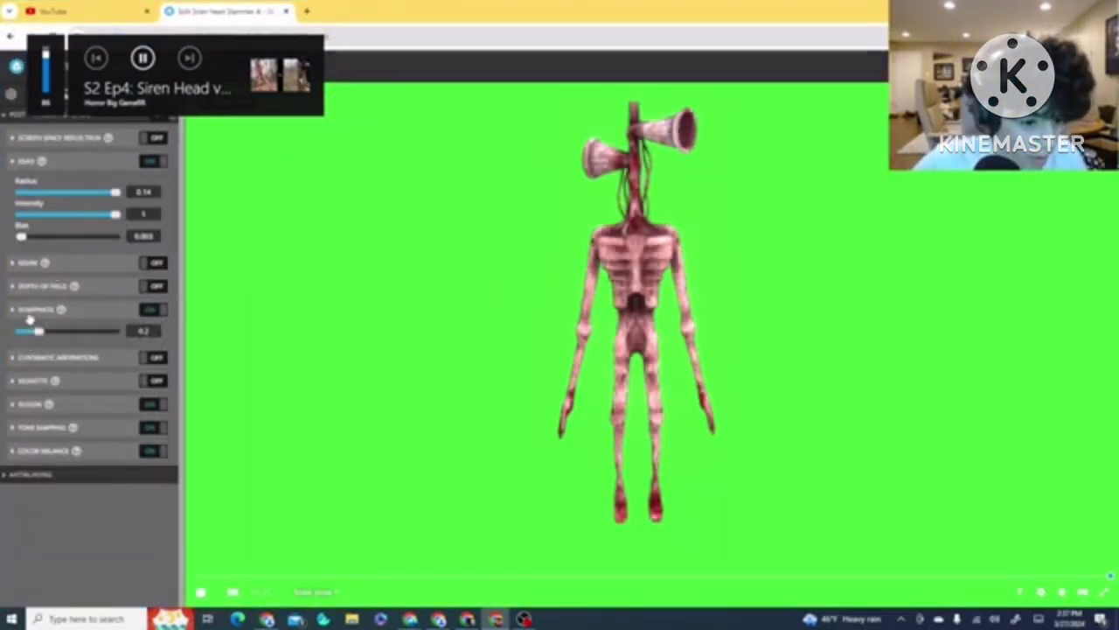
{"action": "left_click", "coordinate": [154, 310]}
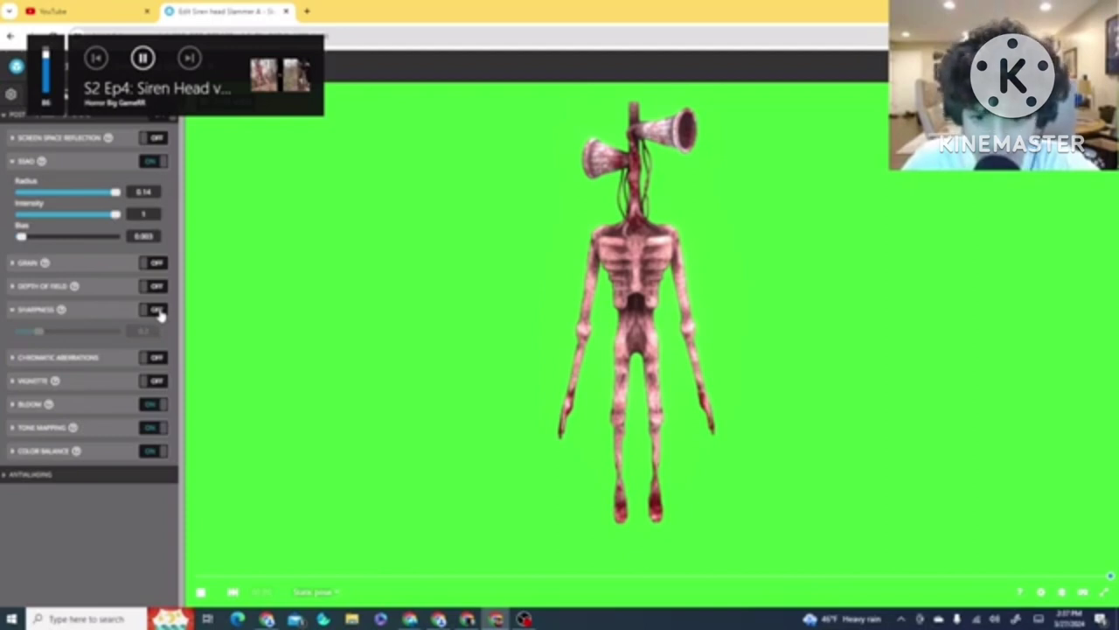
{"action": "left_click", "coordinate": [154, 310]}
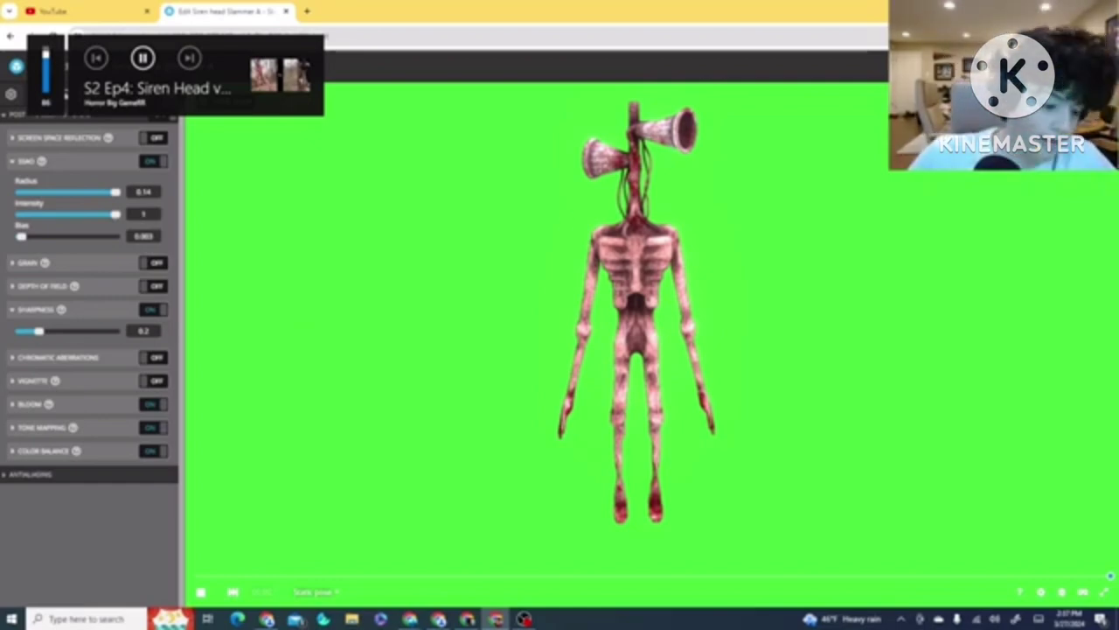
{"action": "key", "text": "super+Down"}
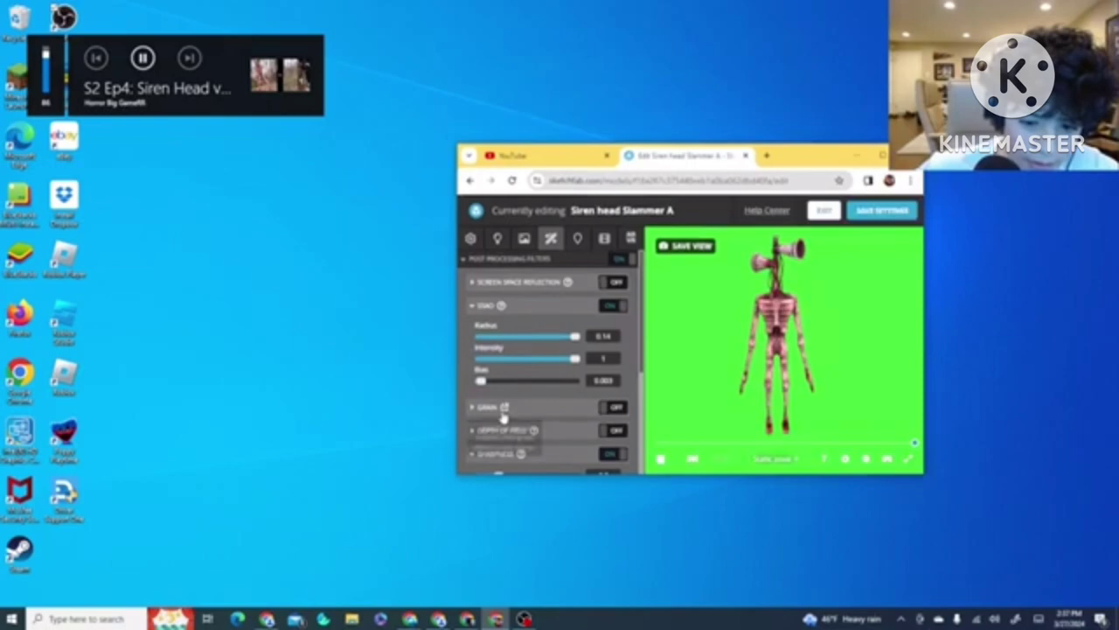
Expand the Bloom filter showing threshold 0.304, intensity 0.904 and radius 0.277
{"action": "scroll", "coordinate": [525, 411], "scroll_direction": "down", "scroll_amount": 5}
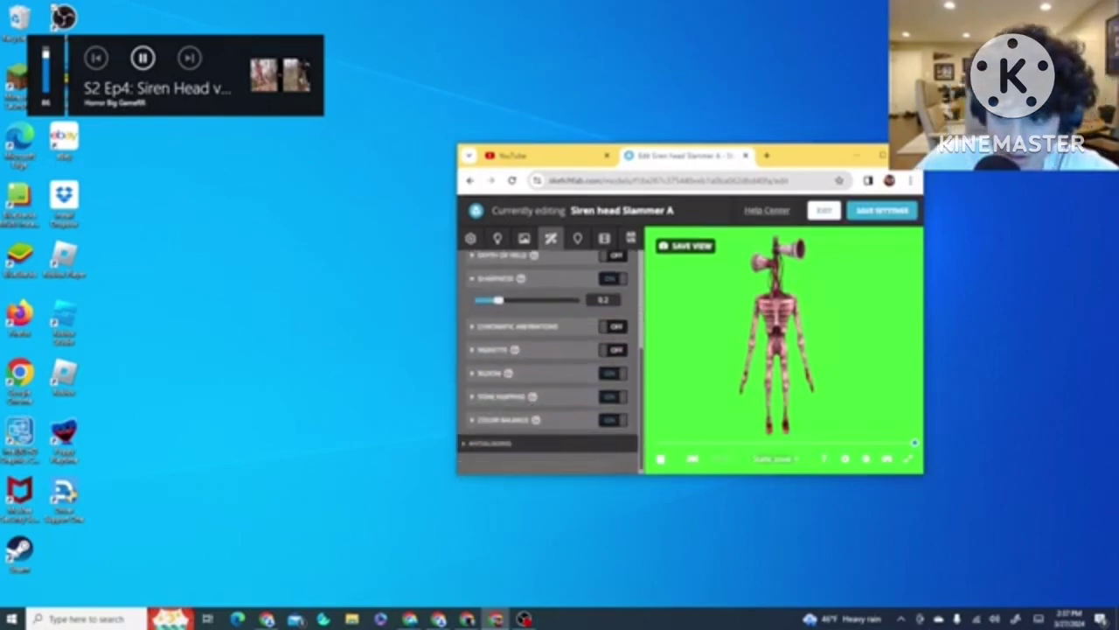
{"action": "key", "text": "super+Up"}
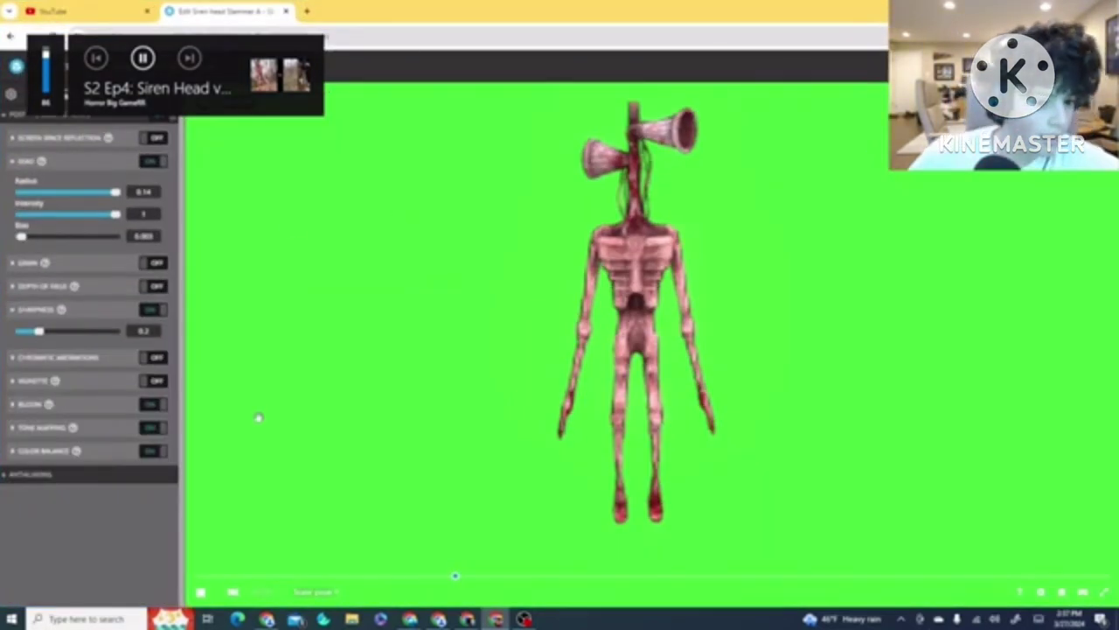
{"action": "left_click", "coordinate": [35, 408]}
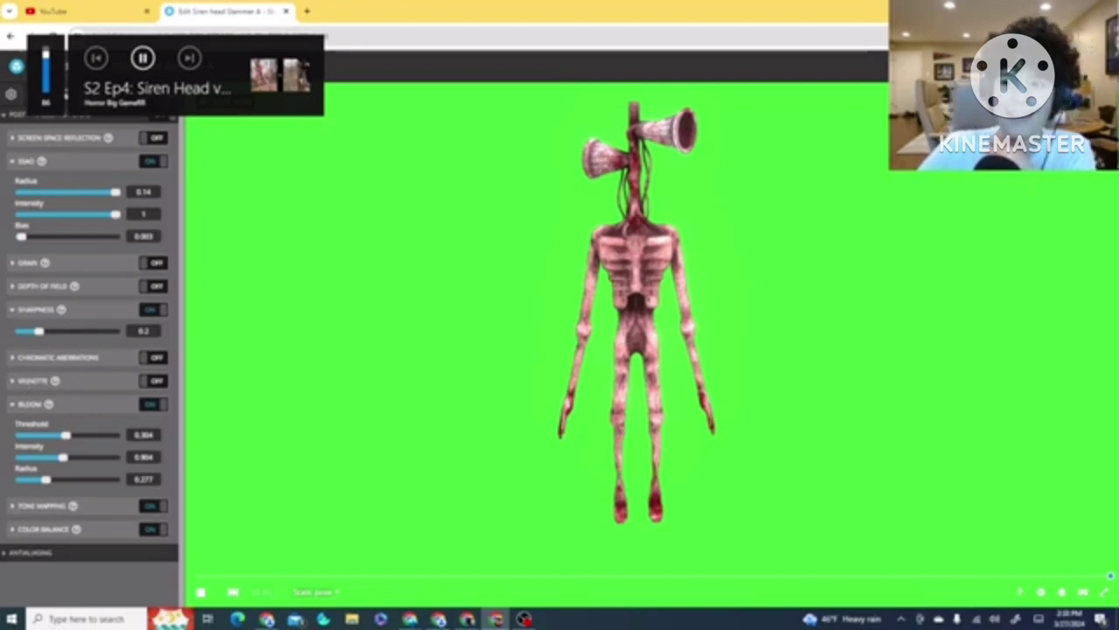
Cycle through the Annotations, Animation, VR and Lighting panels, ending on General settings
{"action": "key", "text": "super+Down"}
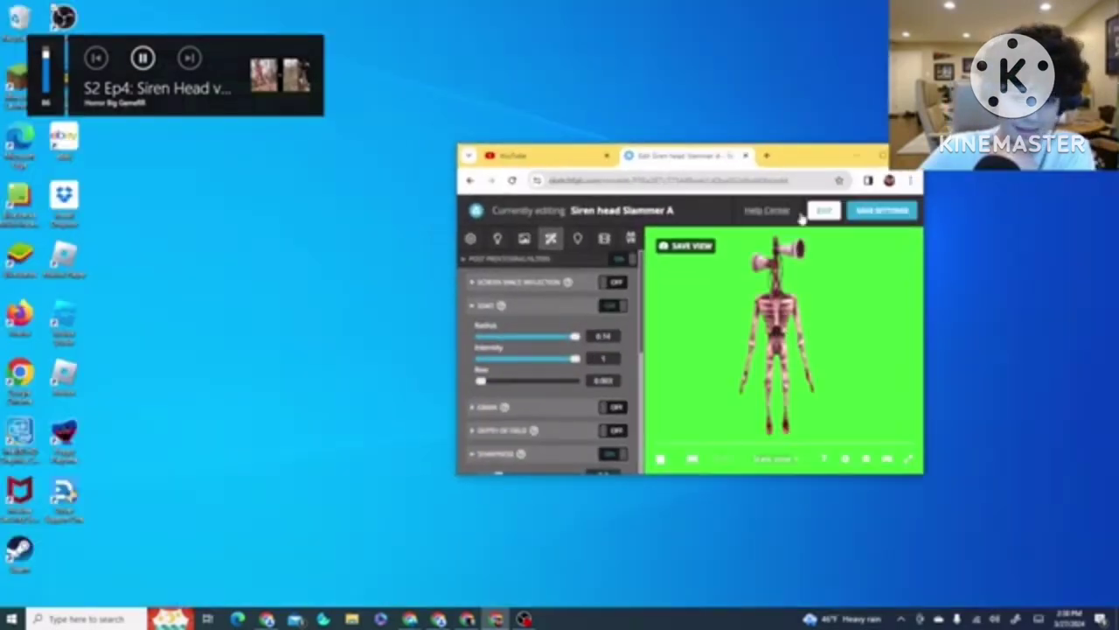
{"action": "left_click", "coordinate": [577, 238]}
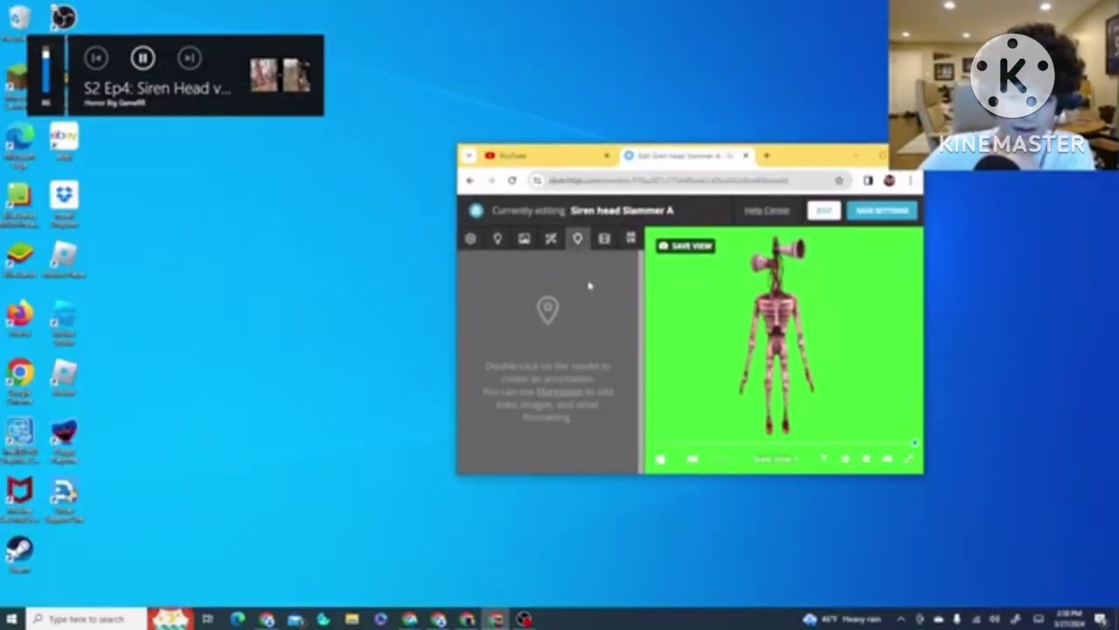
{"action": "left_click", "coordinate": [604, 238]}
{"action": "left_click", "coordinate": [628, 238]}
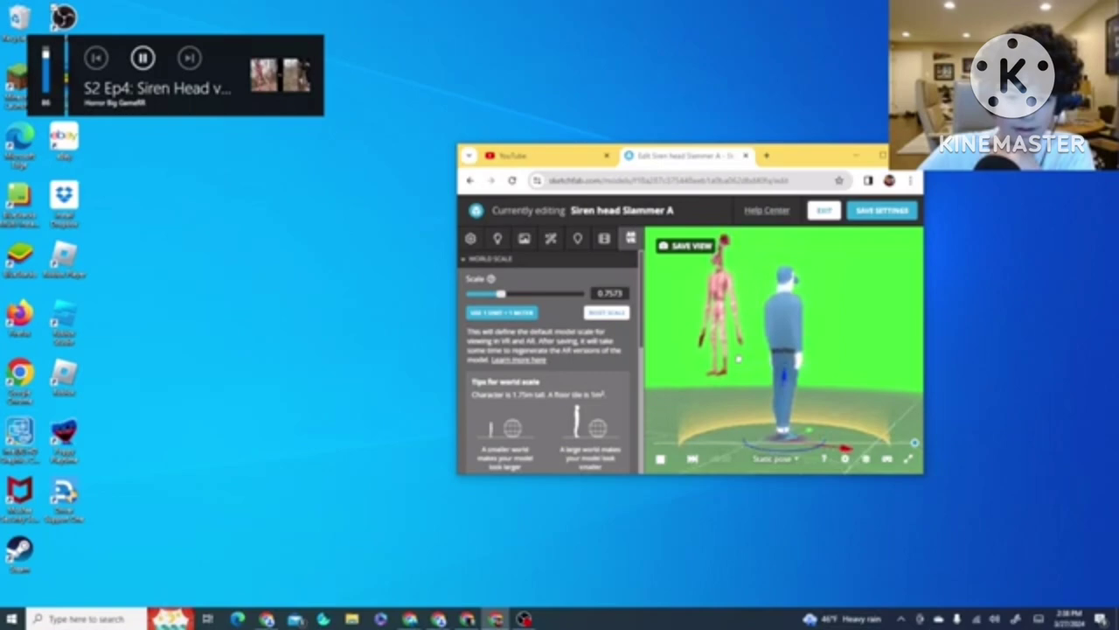
{"action": "left_click", "coordinate": [498, 239]}
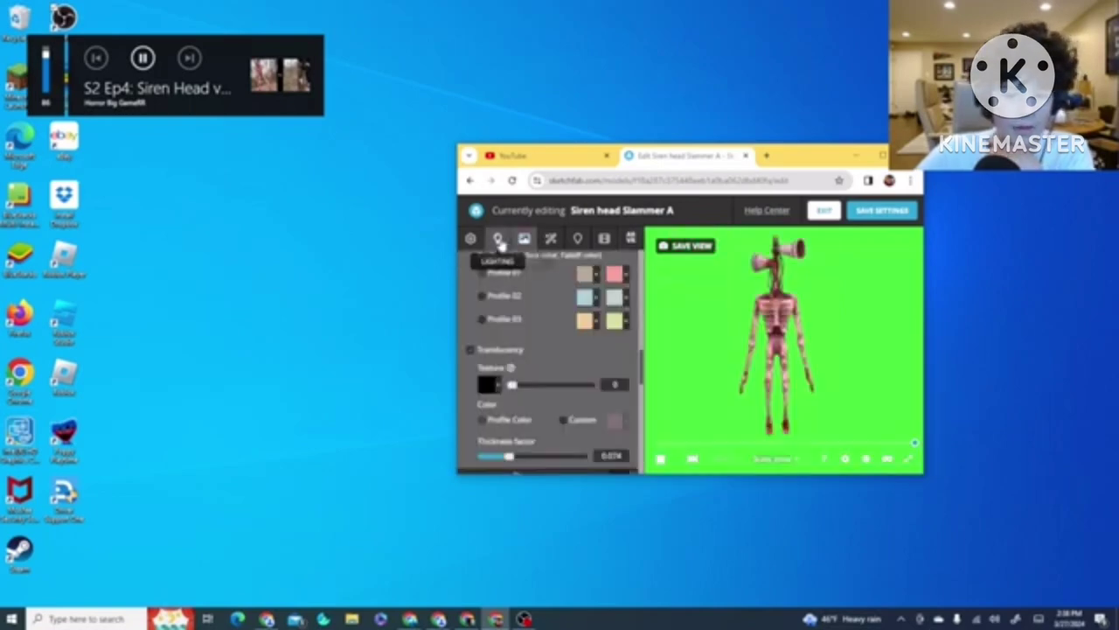
{"action": "left_click", "coordinate": [471, 238]}
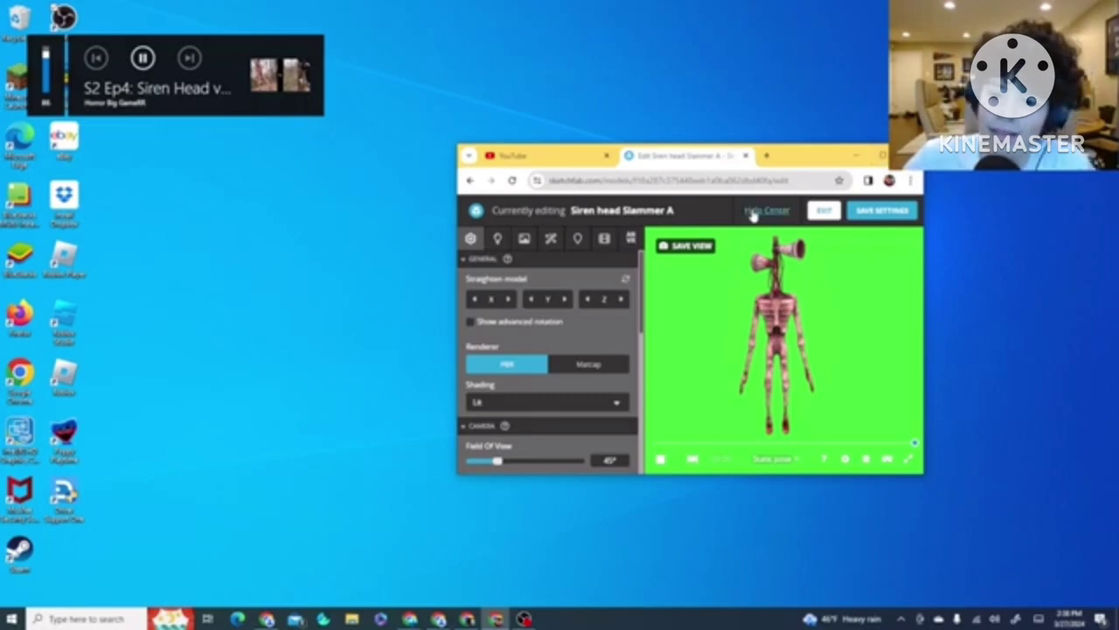
Exit the 3D settings editor and scroll down the profile's Models grid
{"action": "left_click", "coordinate": [823, 212]}
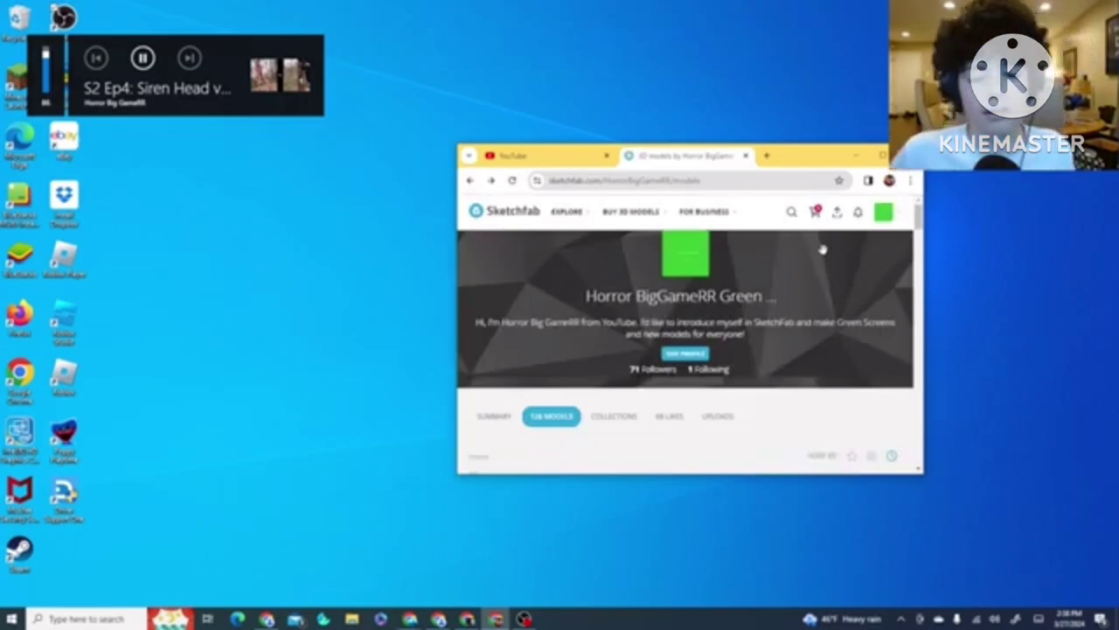
{"action": "scroll", "coordinate": [560, 393], "scroll_direction": "down", "scroll_amount": 2}
{"action": "scroll", "coordinate": [550, 345], "scroll_direction": "down", "scroll_amount": 3}
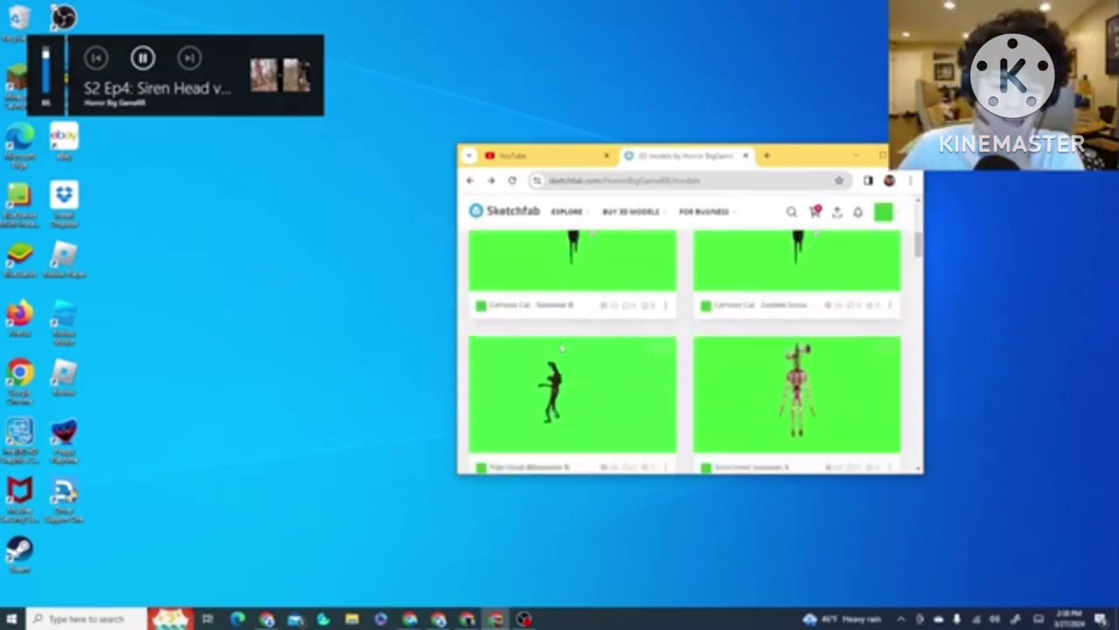
{"action": "scroll", "coordinate": [564, 348], "scroll_direction": "down", "scroll_amount": 5}
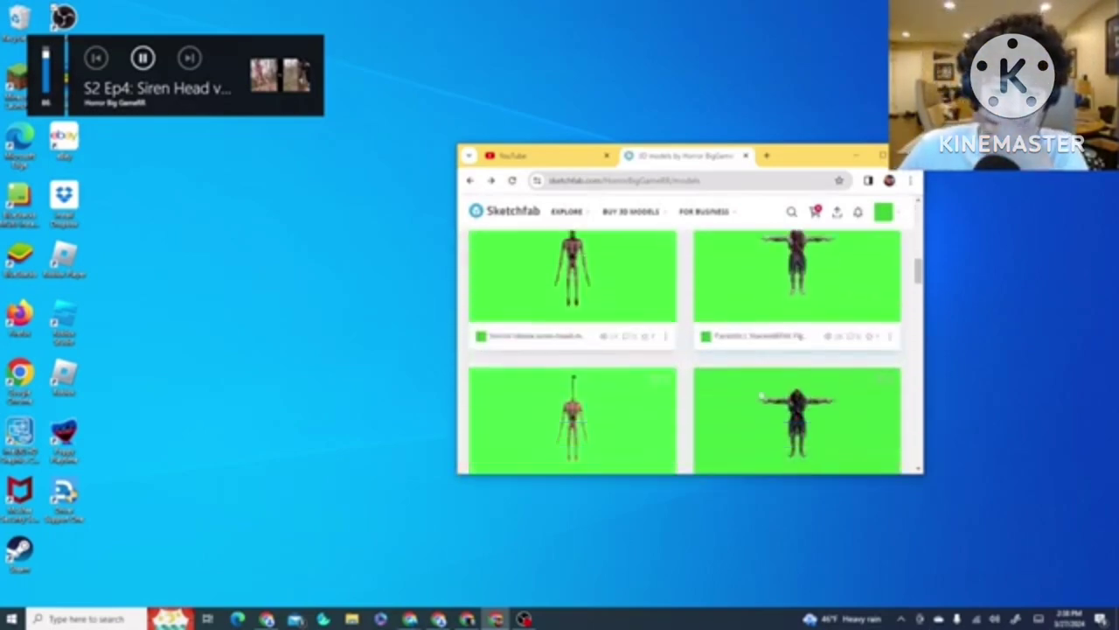
{"action": "scroll", "coordinate": [762, 396], "scroll_direction": "down", "scroll_amount": 5}
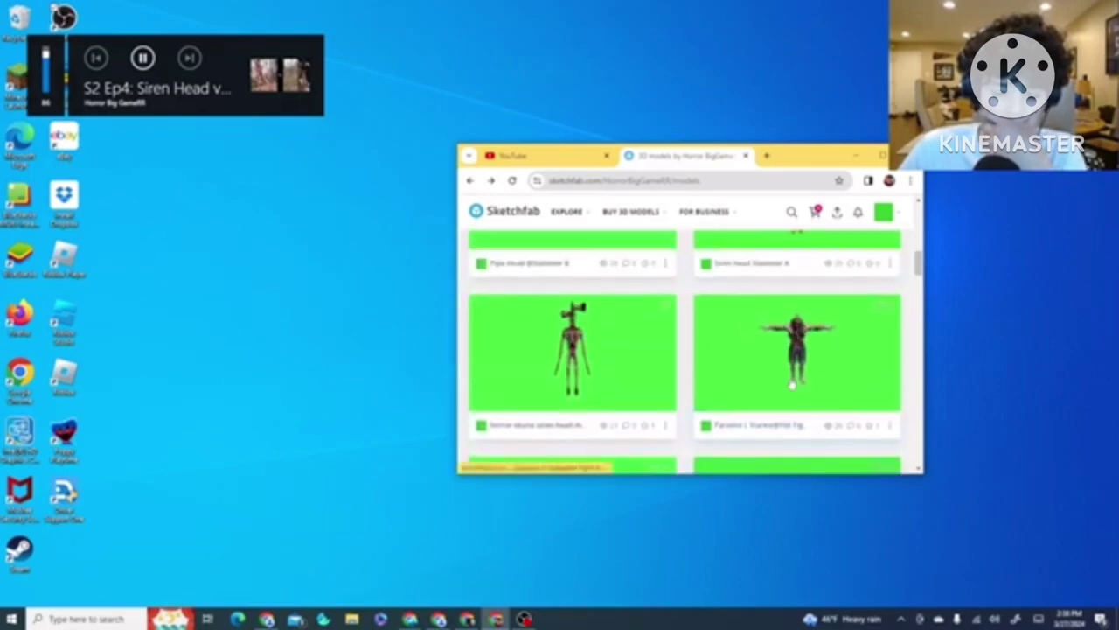
{"action": "scroll", "coordinate": [792, 384], "scroll_direction": "down", "scroll_amount": 3}
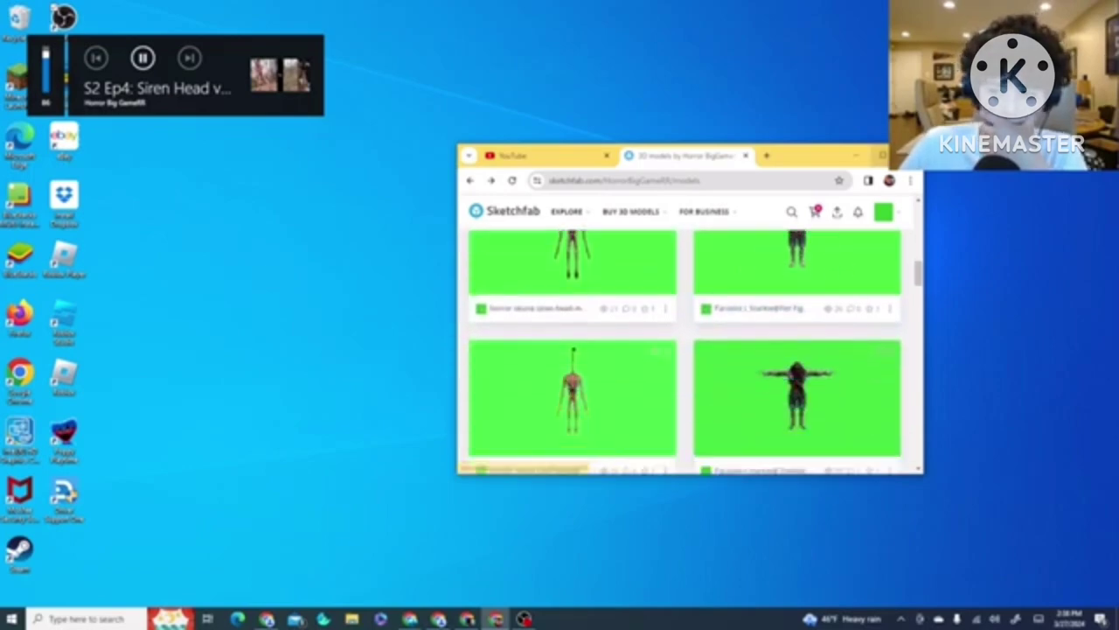
{"action": "key", "text": "super+Up"}
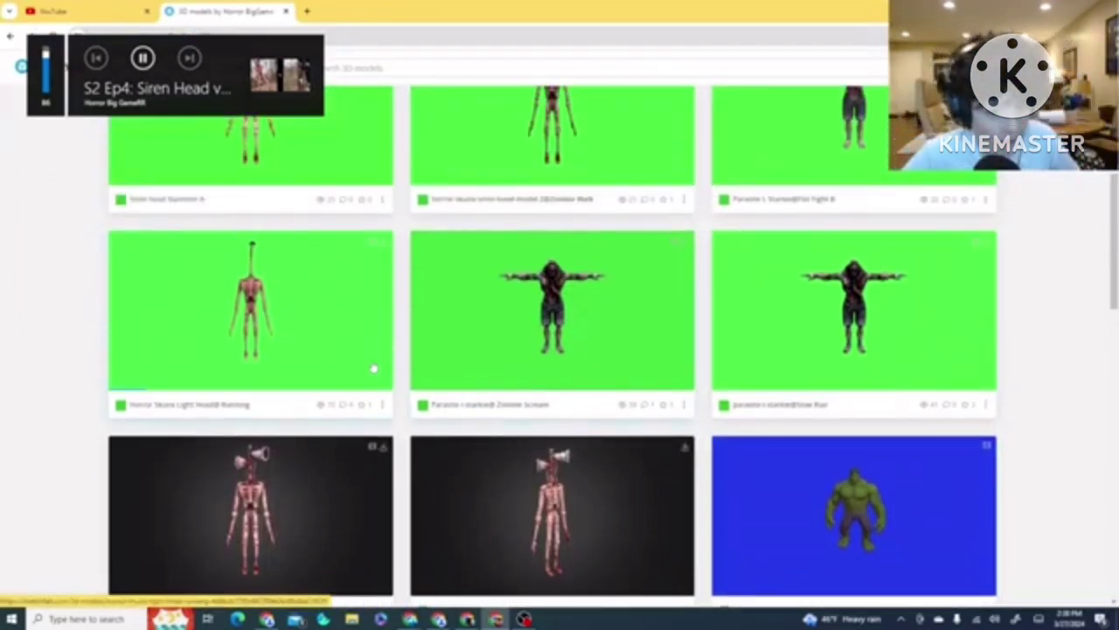
Open the Horror Skunx Light Head@ Running model page
{"action": "left_click", "coordinate": [382, 404]}
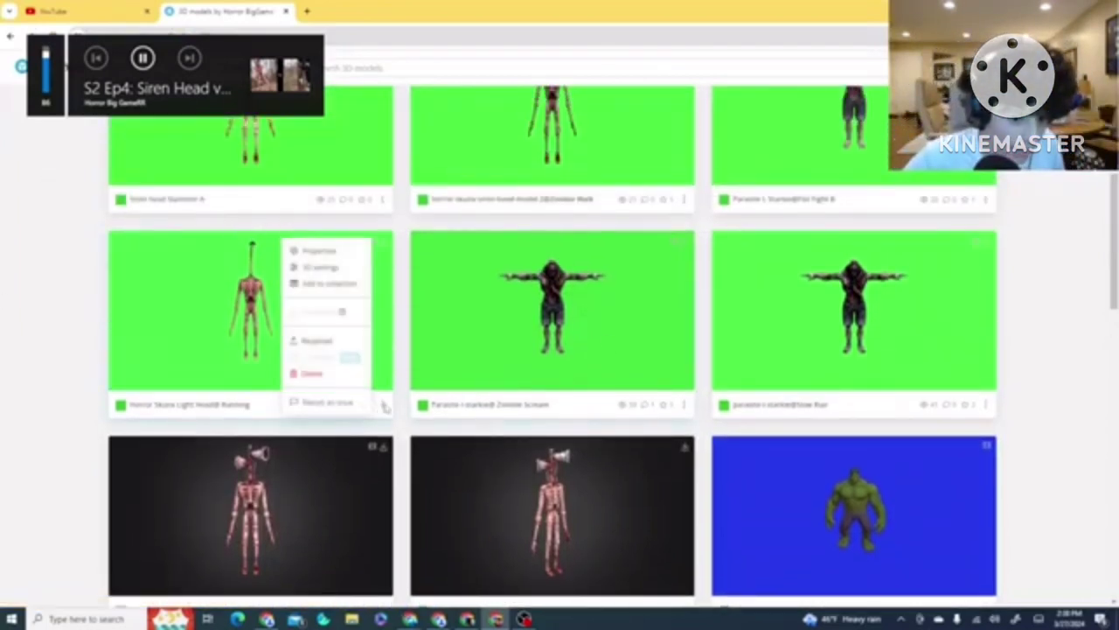
{"action": "left_click", "coordinate": [220, 323]}
{"action": "left_click", "coordinate": [221, 315]}
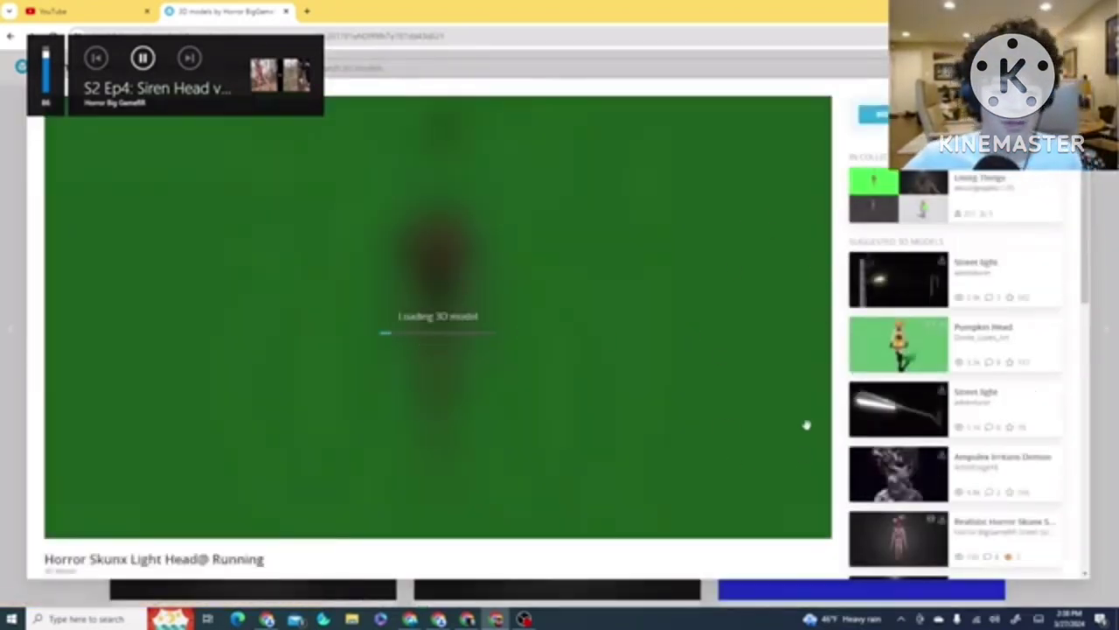
Read through the model page, briefly selecting the comment asking how to get the texture
{"action": "scroll", "coordinate": [472, 473], "scroll_direction": "down", "scroll_amount": 4}
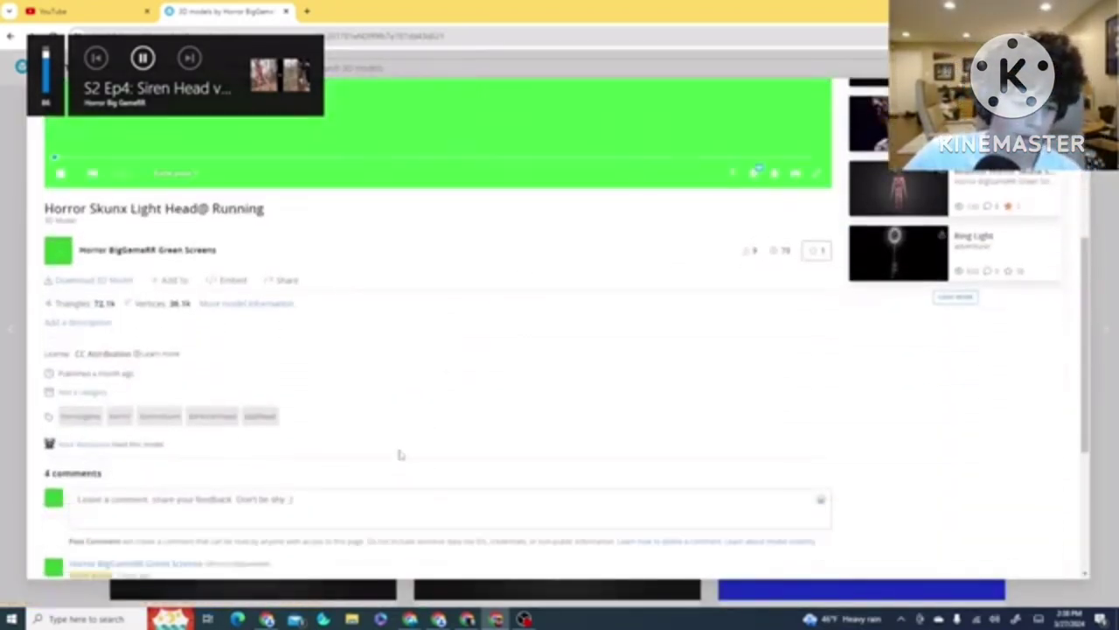
{"action": "scroll", "coordinate": [235, 390], "scroll_direction": "down", "scroll_amount": 3}
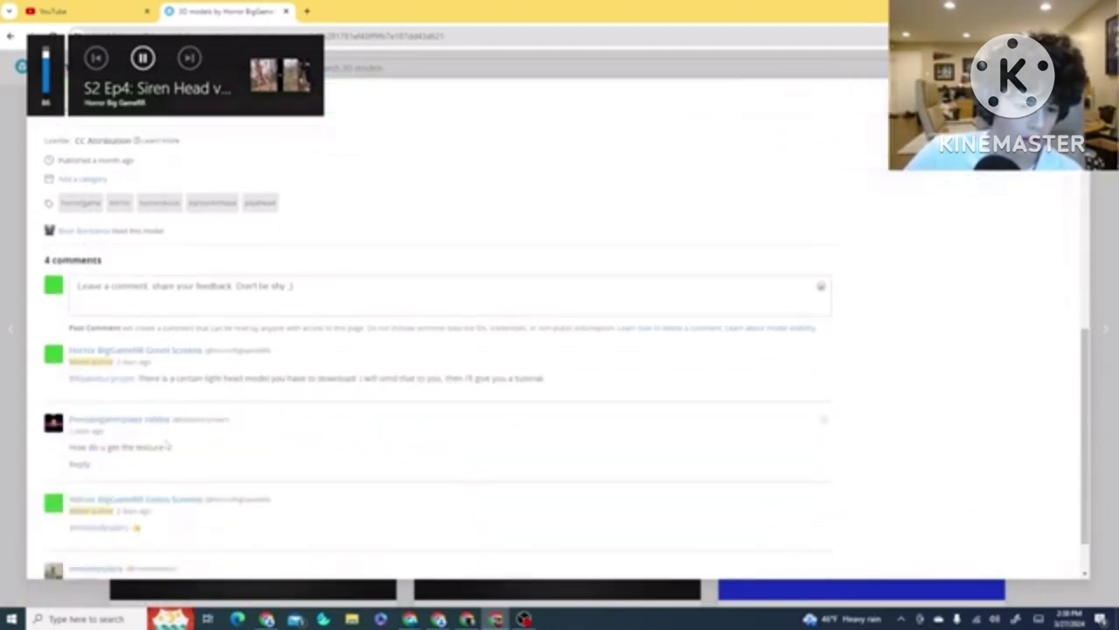
{"action": "left_click_drag", "start_coordinate": [55, 394], "coordinate": [166, 437]}
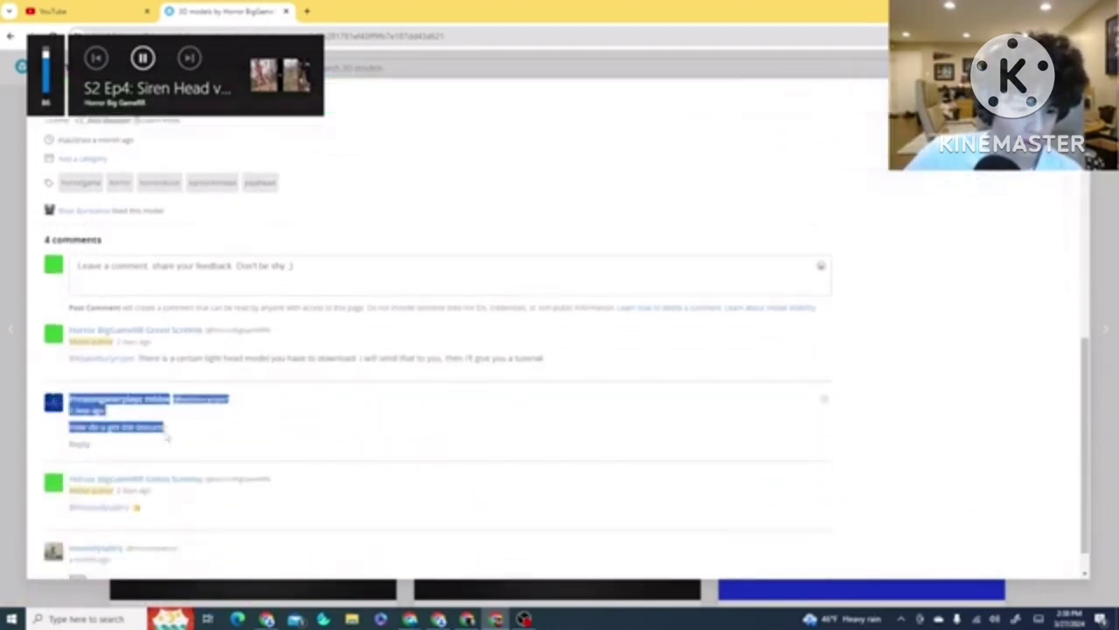
{"action": "scroll", "coordinate": [196, 425], "scroll_direction": "down", "scroll_amount": 1}
{"action": "left_click", "coordinate": [208, 413]}
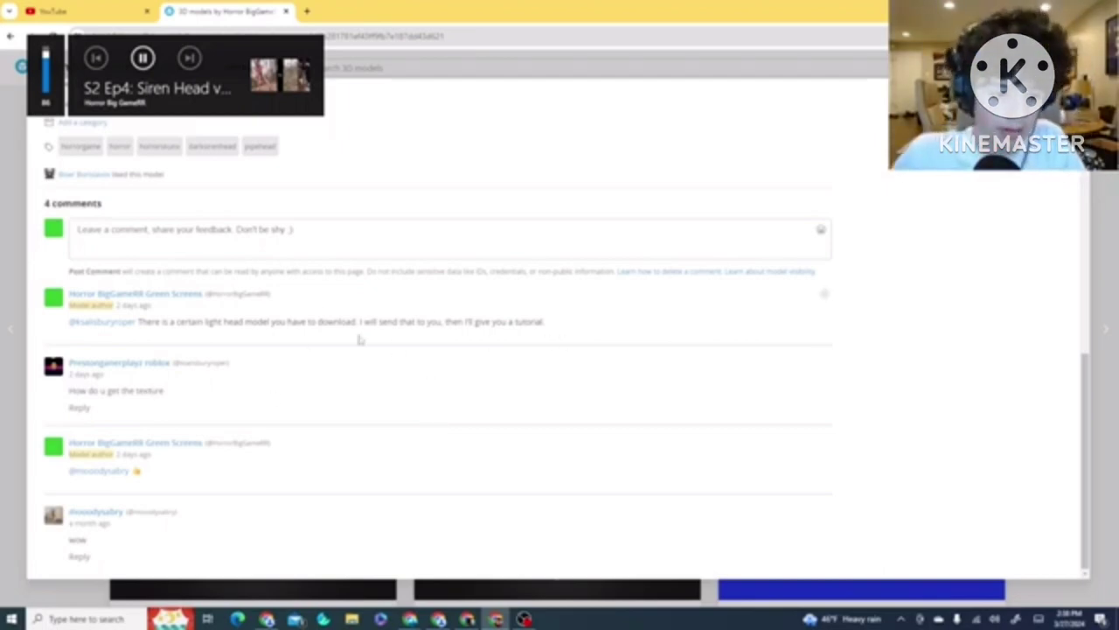
{"action": "scroll", "coordinate": [358, 338], "scroll_direction": "up", "scroll_amount": 6}
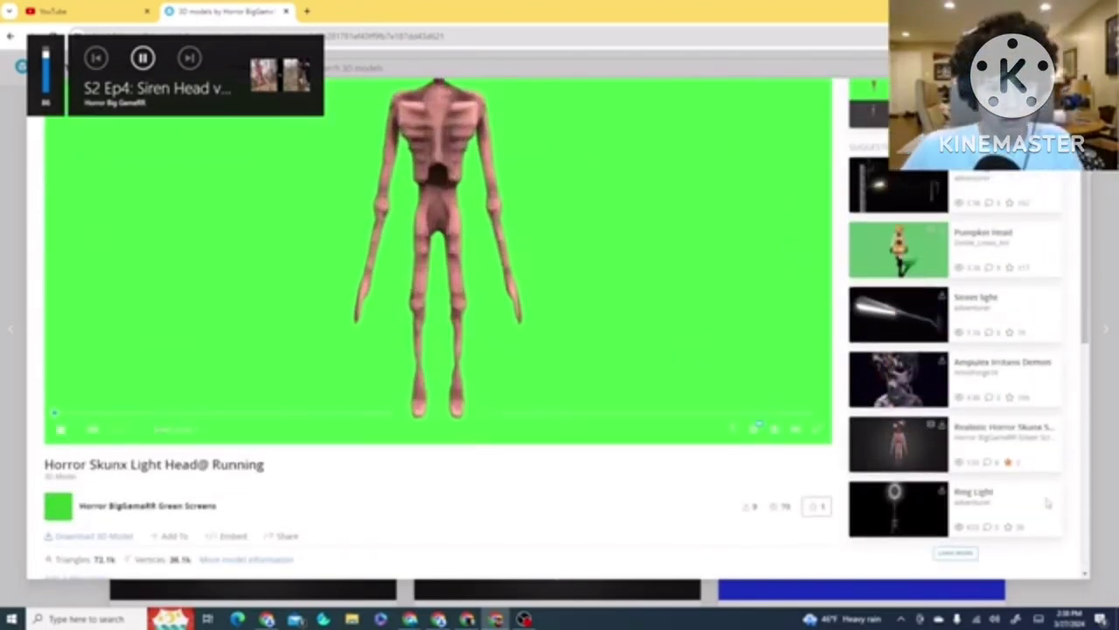
{"action": "scroll", "coordinate": [712, 350], "scroll_direction": "up", "scroll_amount": 1}
{"action": "scroll", "coordinate": [527, 300], "scroll_direction": "down", "scroll_amount": 4}
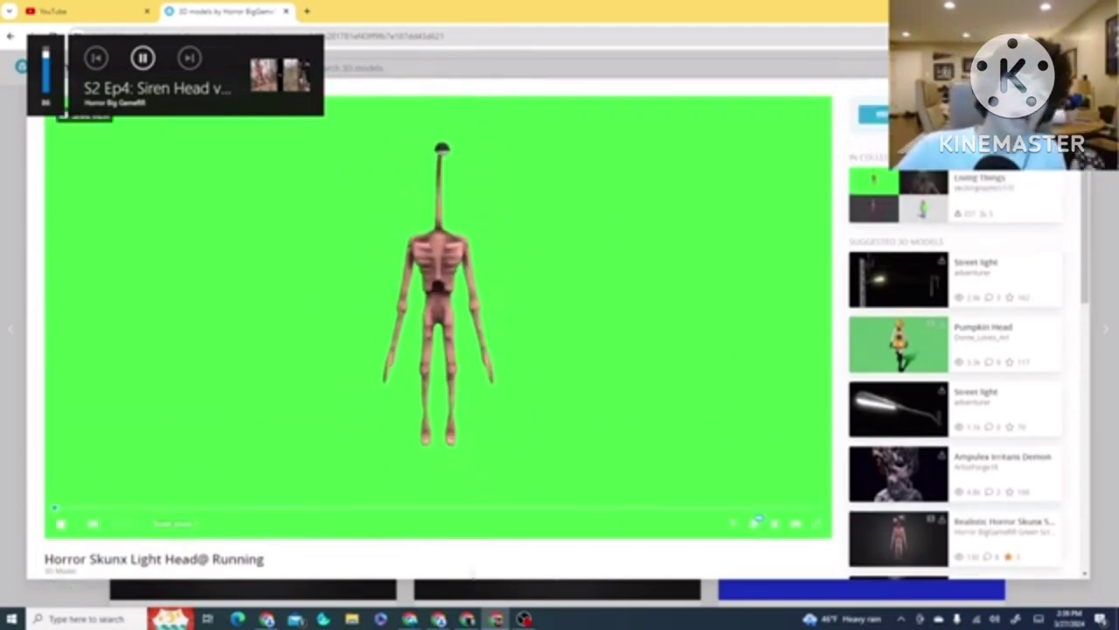
{"action": "scroll", "coordinate": [224, 555], "scroll_direction": "down", "scroll_amount": 1}
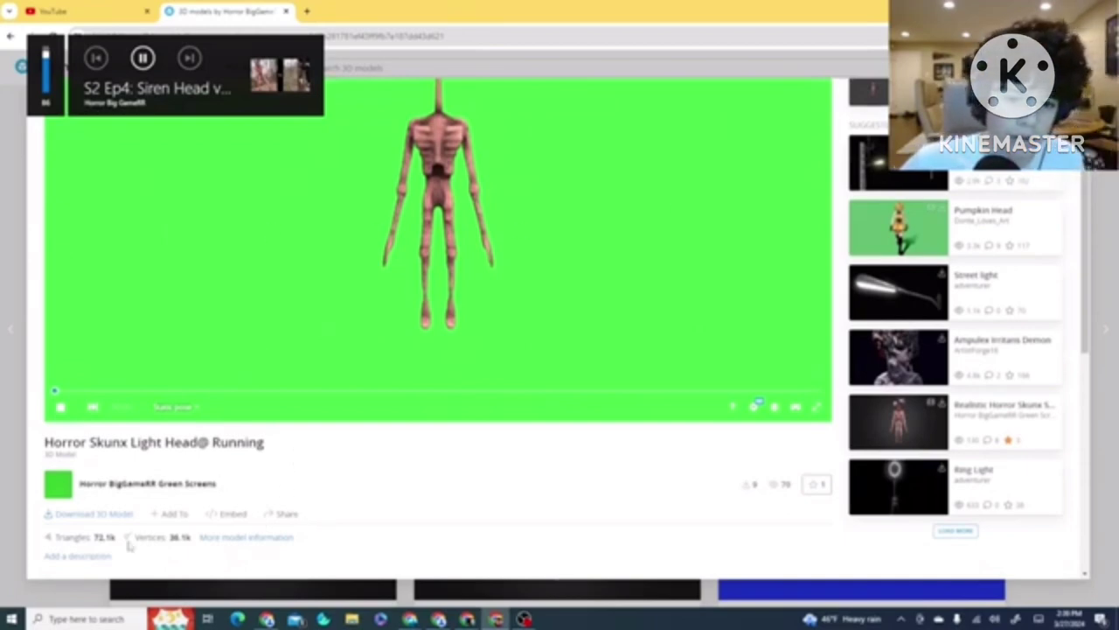
{"action": "scroll", "coordinate": [374, 467], "scroll_direction": "up", "scroll_amount": 1}
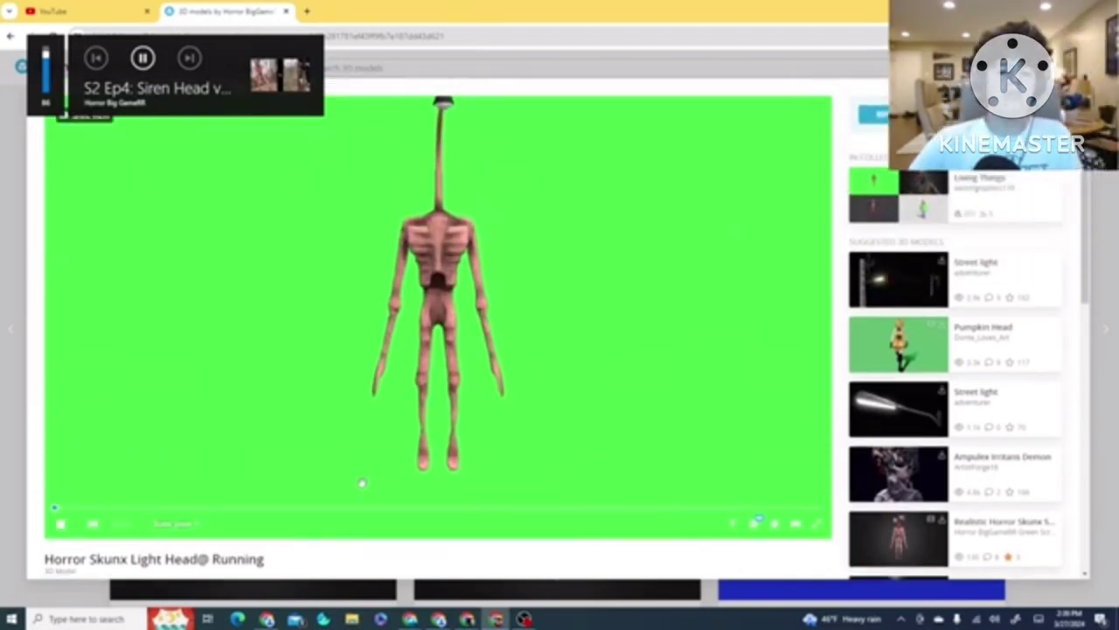
{"action": "scroll", "coordinate": [520, 400], "scroll_direction": "down", "scroll_amount": 1}
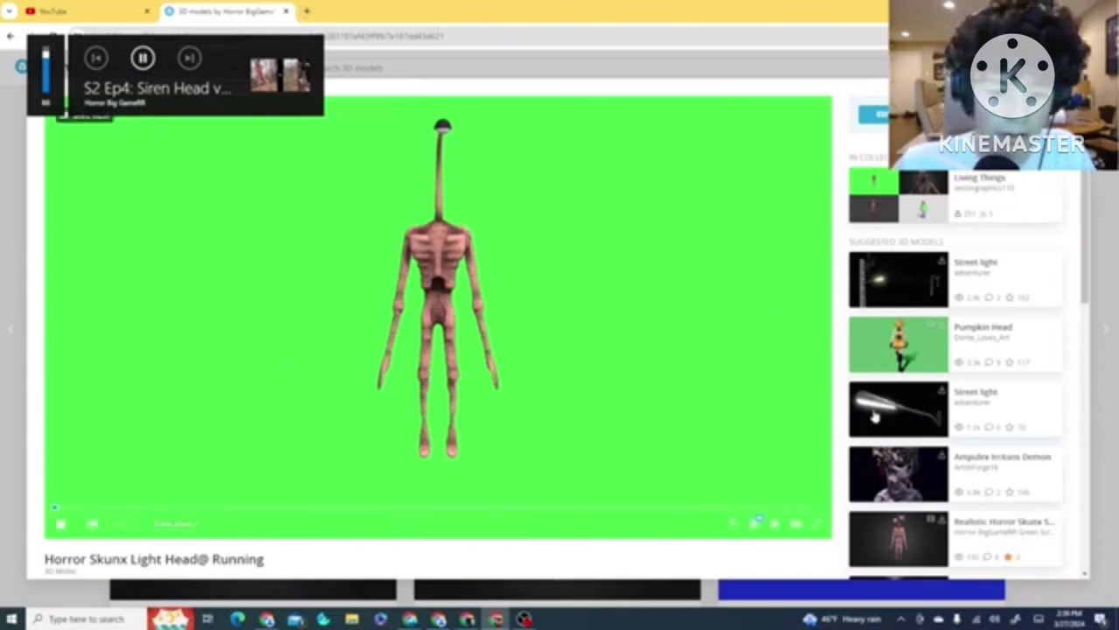
{"action": "scroll", "coordinate": [909, 420], "scroll_direction": "down", "scroll_amount": 1}
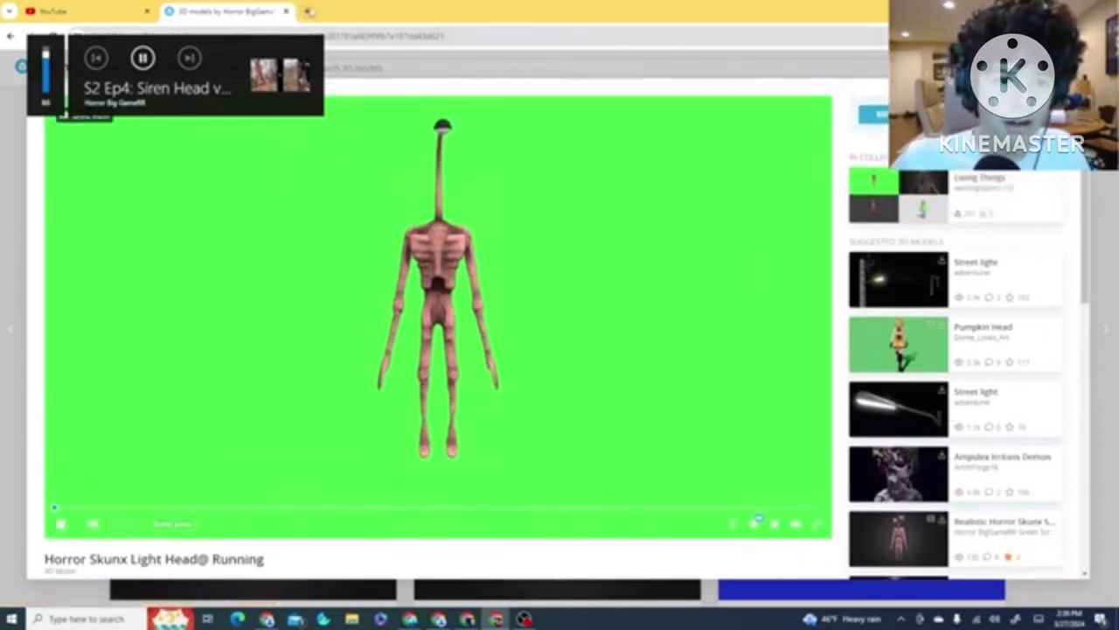
Search Google for 'mixamo' in a new browser tab
{"action": "left_click", "coordinate": [312, 12]}
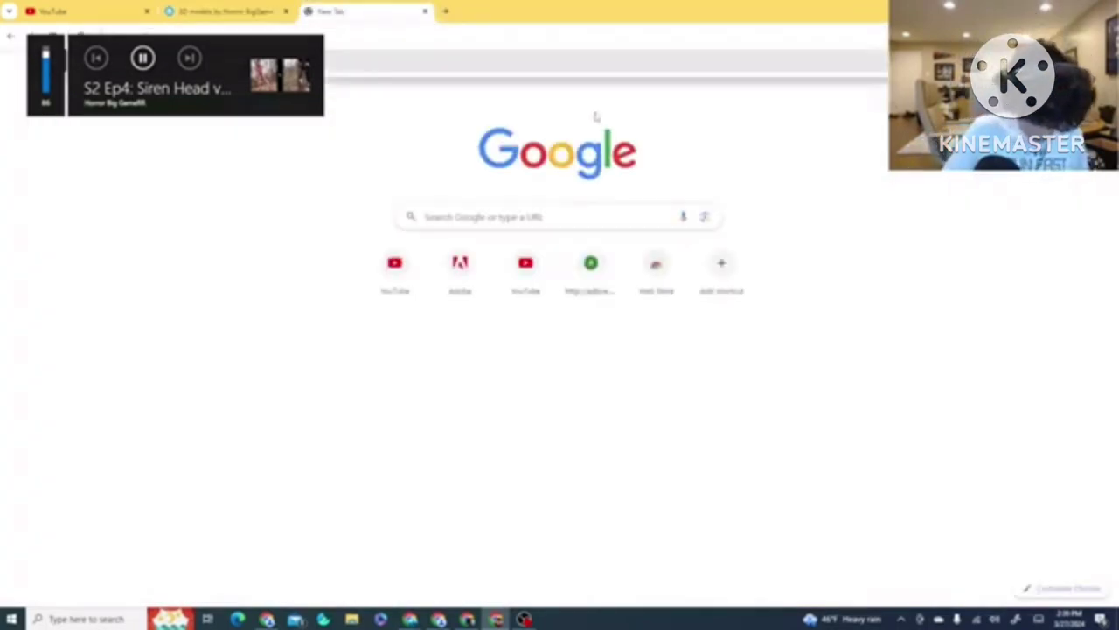
{"action": "type", "text": "mixamo"}
{"action": "key", "text": "Return"}
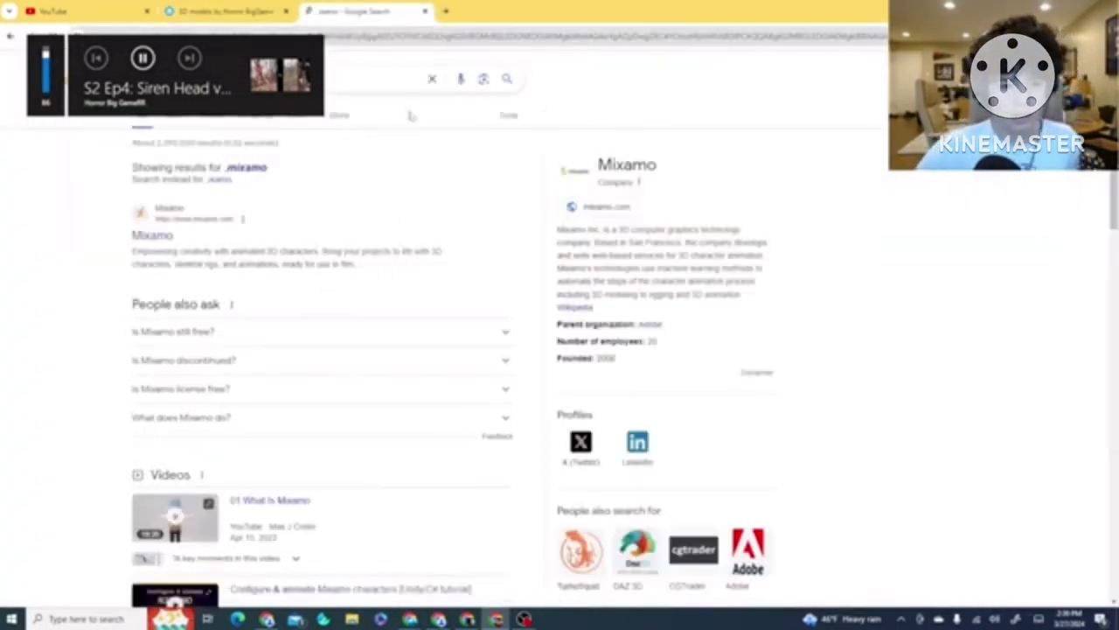
Go to Mixamo and upload the 'horror skunk light head remastered' character file
{"action": "left_click", "coordinate": [154, 236]}
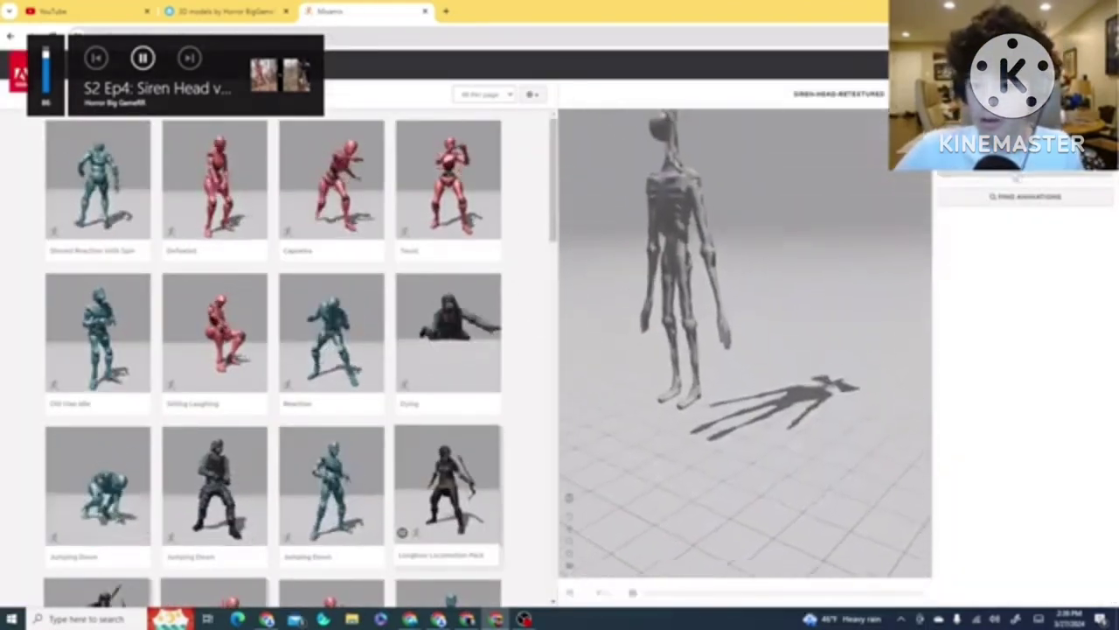
{"action": "left_click", "coordinate": [926, 94]}
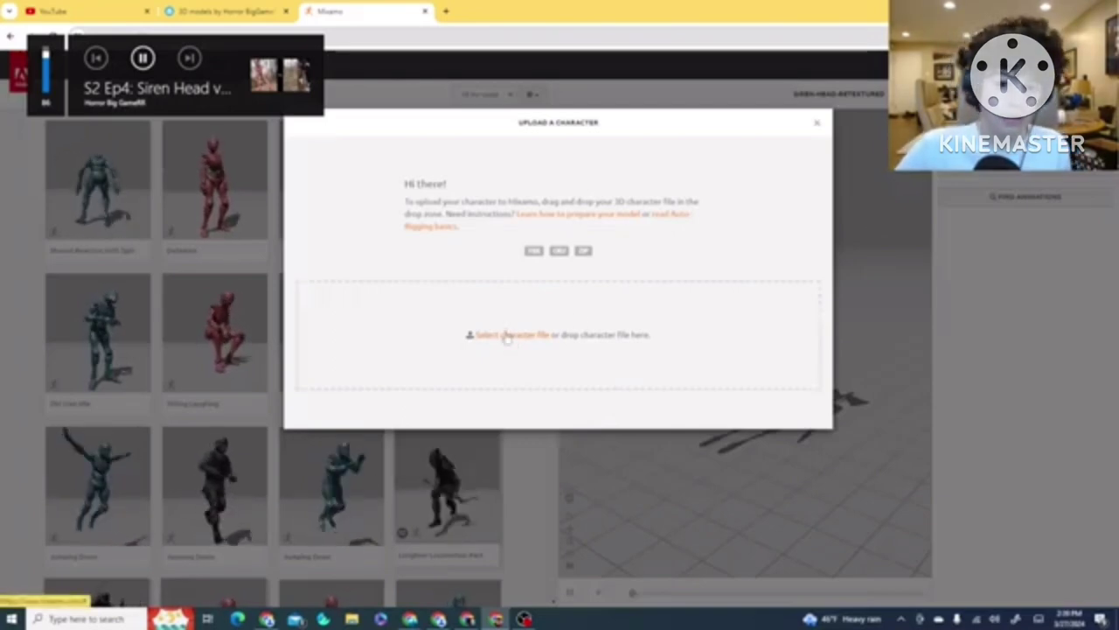
{"action": "left_click", "coordinate": [507, 336]}
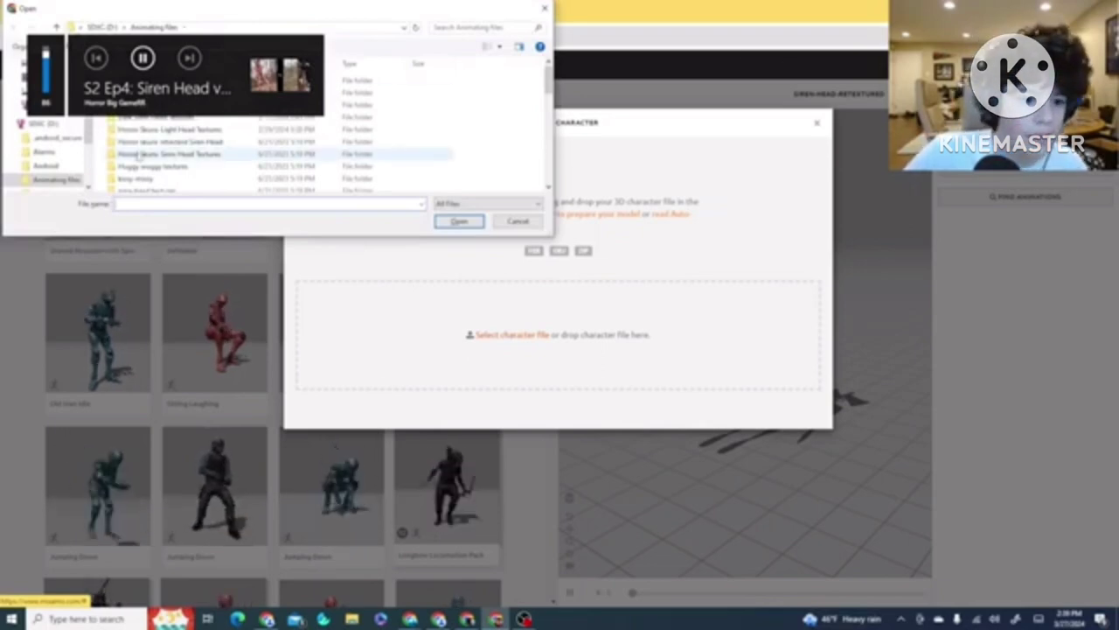
{"action": "scroll", "coordinate": [143, 152], "scroll_direction": "down", "scroll_amount": 5}
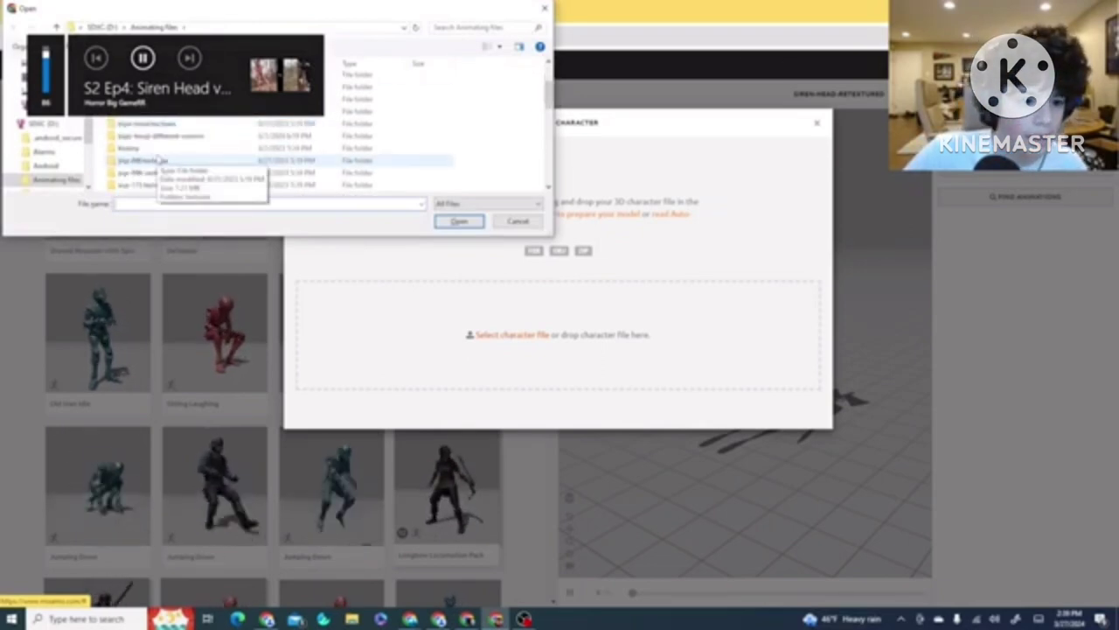
{"action": "scroll", "coordinate": [193, 163], "scroll_direction": "down", "scroll_amount": 5}
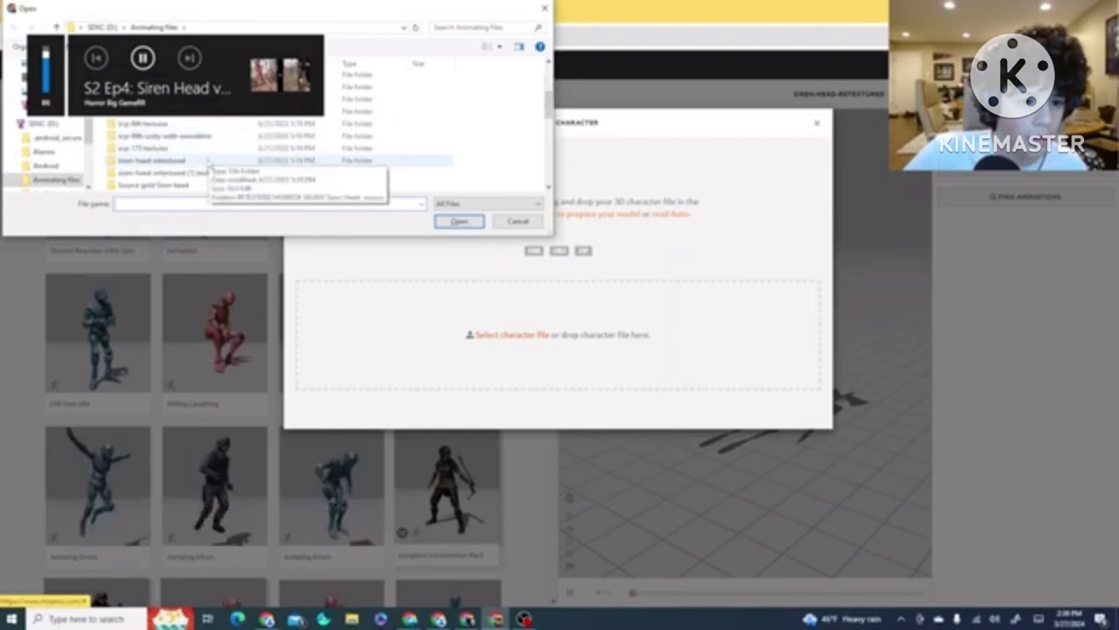
{"action": "scroll", "coordinate": [208, 163], "scroll_direction": "down", "scroll_amount": 3}
{"action": "scroll", "coordinate": [208, 163], "scroll_direction": "down", "scroll_amount": 3}
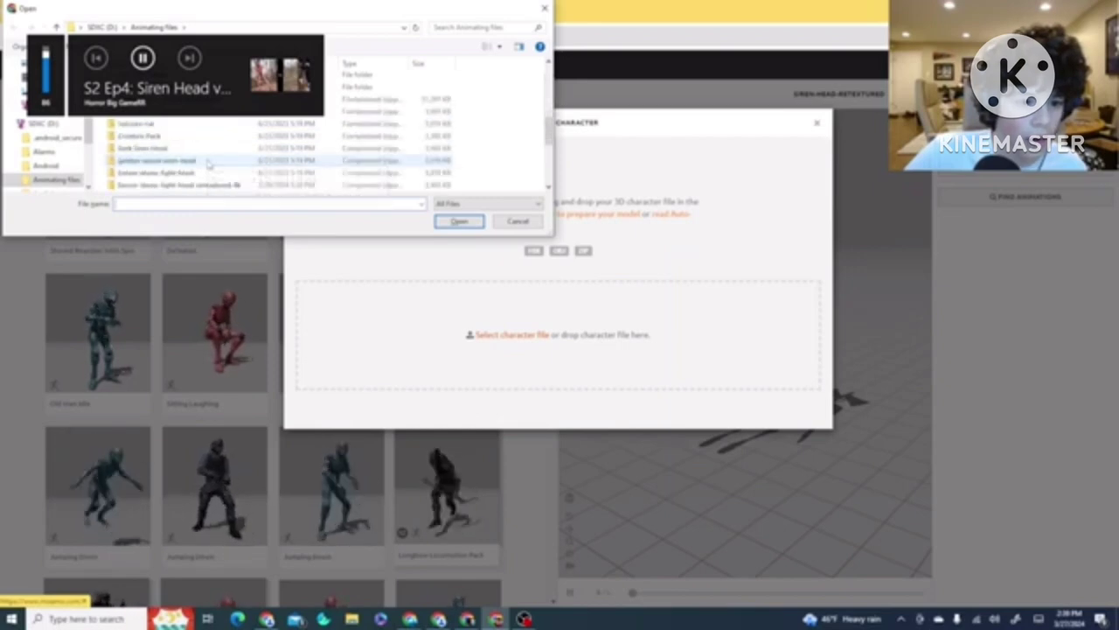
{"action": "left_click", "coordinate": [218, 149]}
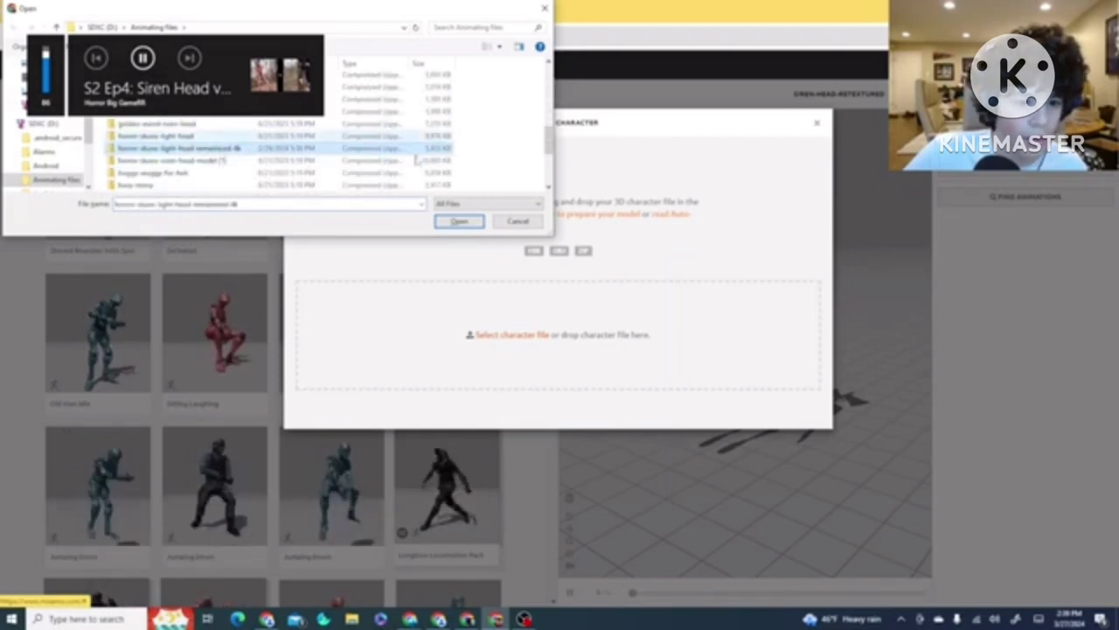
{"action": "left_click", "coordinate": [459, 221]}
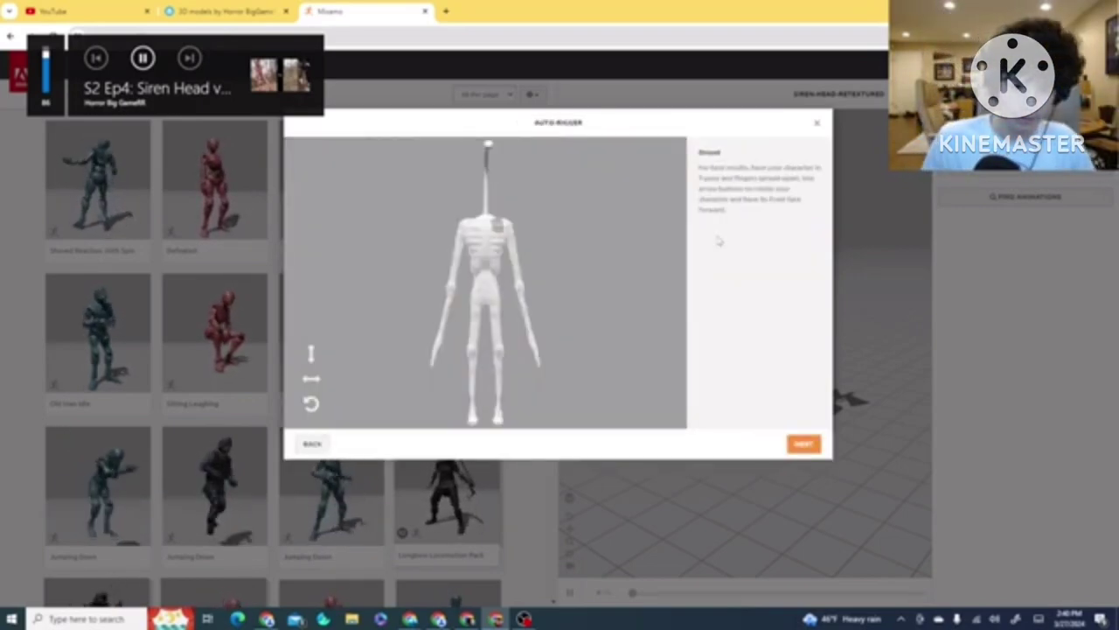
Rotate the Light Head model until it faces forward and proceed to marker placement
{"action": "left_click", "coordinate": [310, 378]}
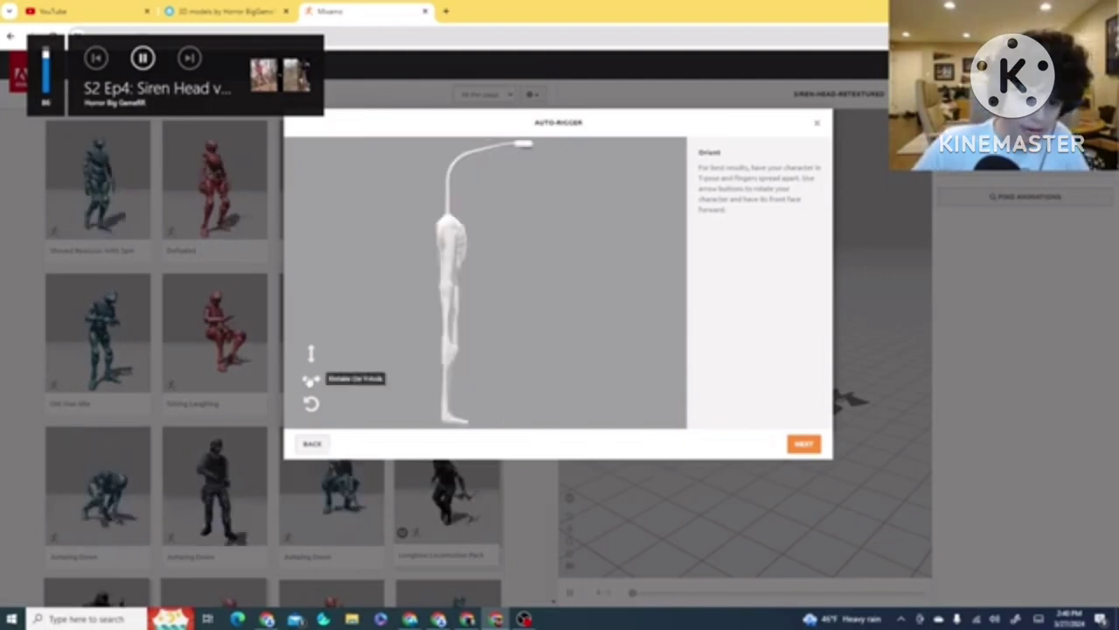
{"action": "left_click", "coordinate": [310, 379]}
{"action": "left_click", "coordinate": [310, 379]}
{"action": "left_click", "coordinate": [310, 379]}
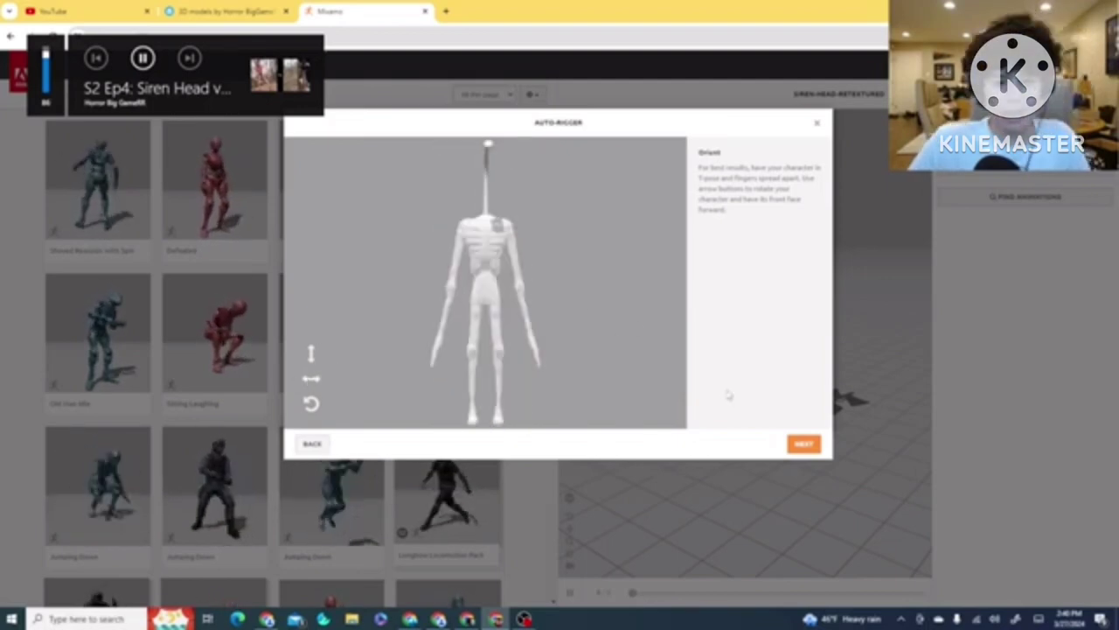
{"action": "left_click", "coordinate": [803, 444]}
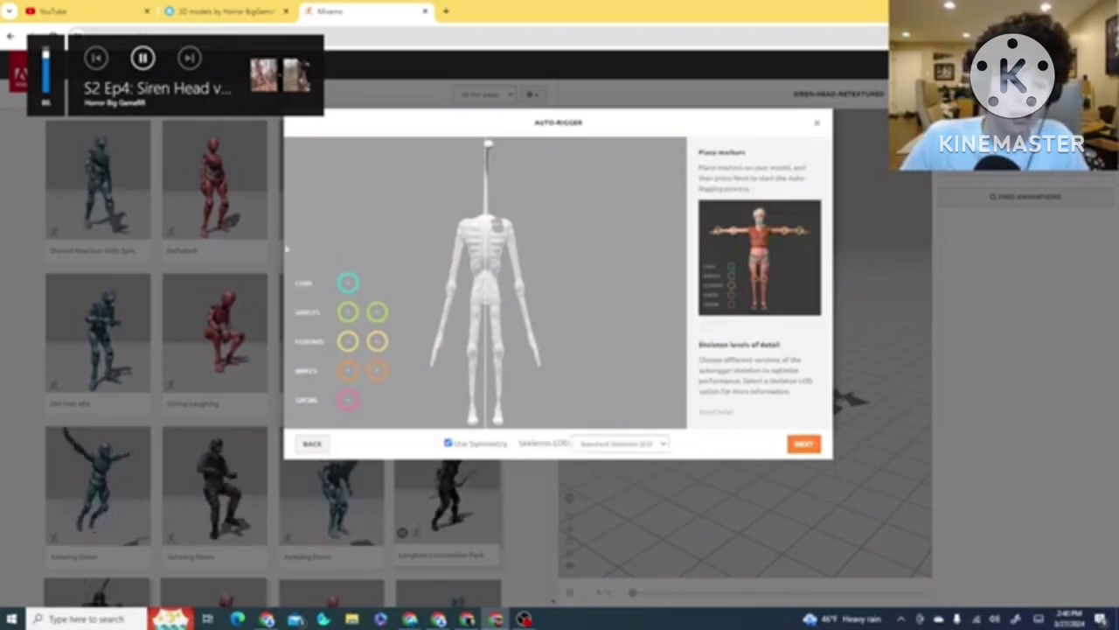
Place the chin, wrist, knee and groin markers and start auto-rigging
{"action": "mouse_move", "coordinate": [348, 282]}
{"action": "left_mouse_down"}
{"action": "mouse_move", "coordinate": [487, 235]}
{"action": "mouse_move", "coordinate": [495, 221]}
{"action": "mouse_move", "coordinate": [485, 212]}
{"action": "left_mouse_up"}
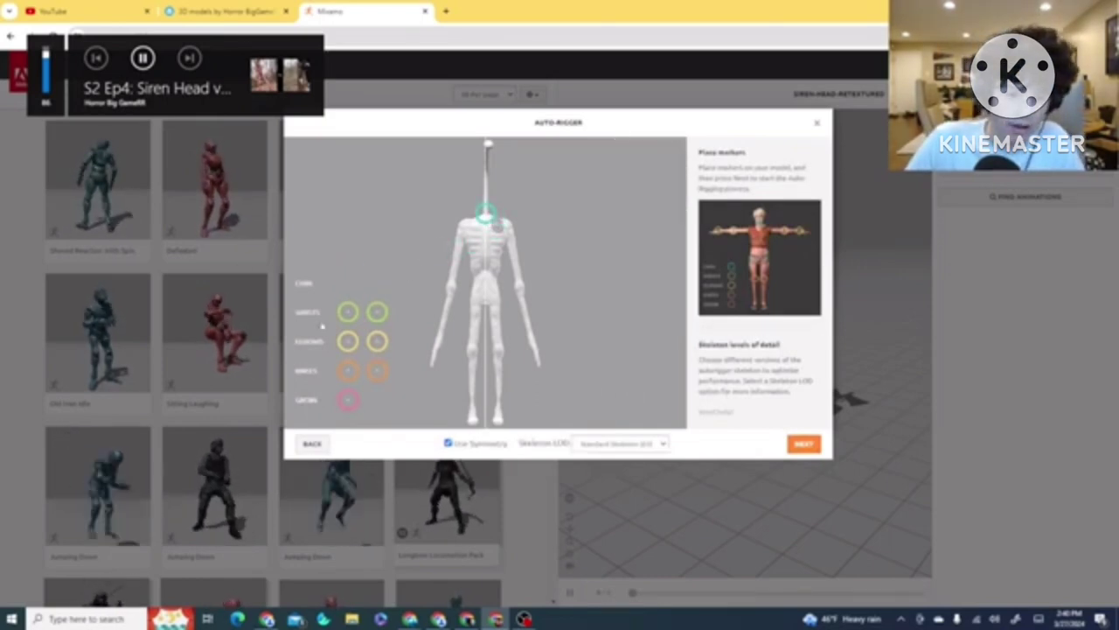
{"action": "mouse_move", "coordinate": [348, 311]}
{"action": "left_mouse_down"}
{"action": "mouse_move", "coordinate": [425, 320]}
{"action": "mouse_move", "coordinate": [443, 342]}
{"action": "mouse_move", "coordinate": [390, 334]}
{"action": "mouse_move", "coordinate": [449, 288]}
{"action": "left_mouse_up"}
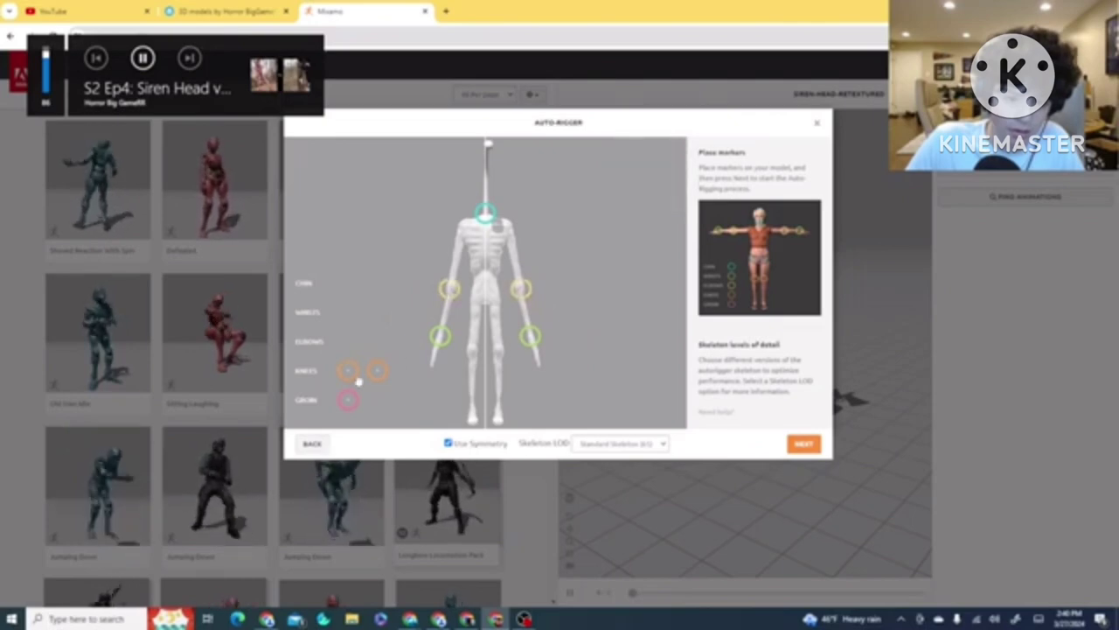
{"action": "left_click_drag", "start_coordinate": [377, 369], "coordinate": [471, 355]}
{"action": "mouse_move", "coordinate": [349, 404]}
{"action": "left_mouse_down"}
{"action": "mouse_move", "coordinate": [437, 368]}
{"action": "mouse_move", "coordinate": [485, 299]}
{"action": "left_mouse_up"}
{"action": "left_click", "coordinate": [795, 443]}
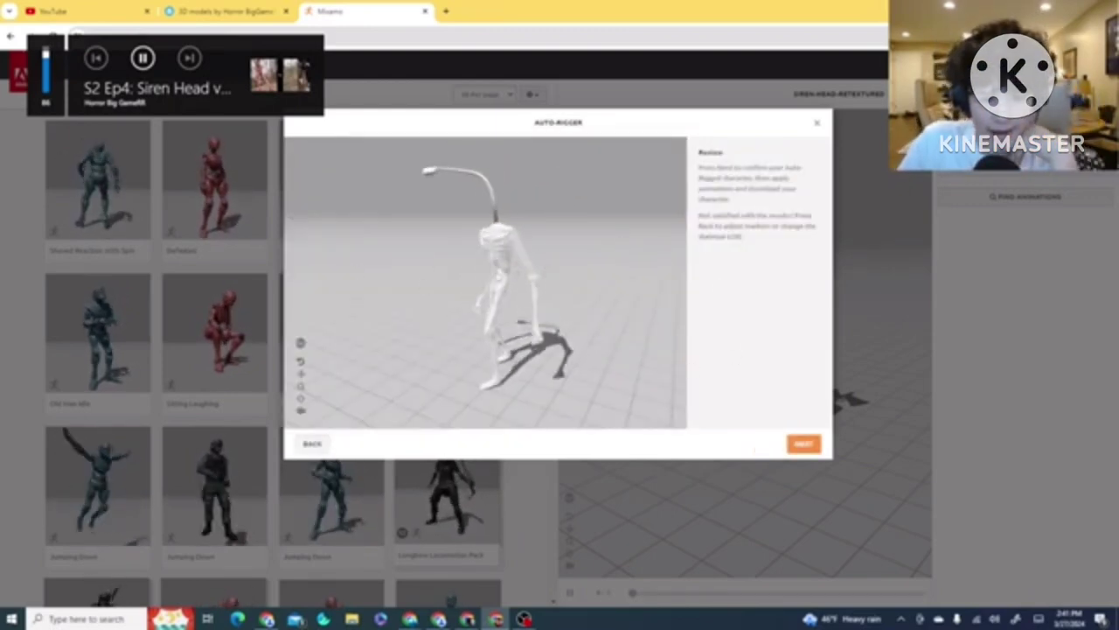
Accept the rigged character and preview it with the Taunt animation
{"action": "left_click", "coordinate": [811, 444]}
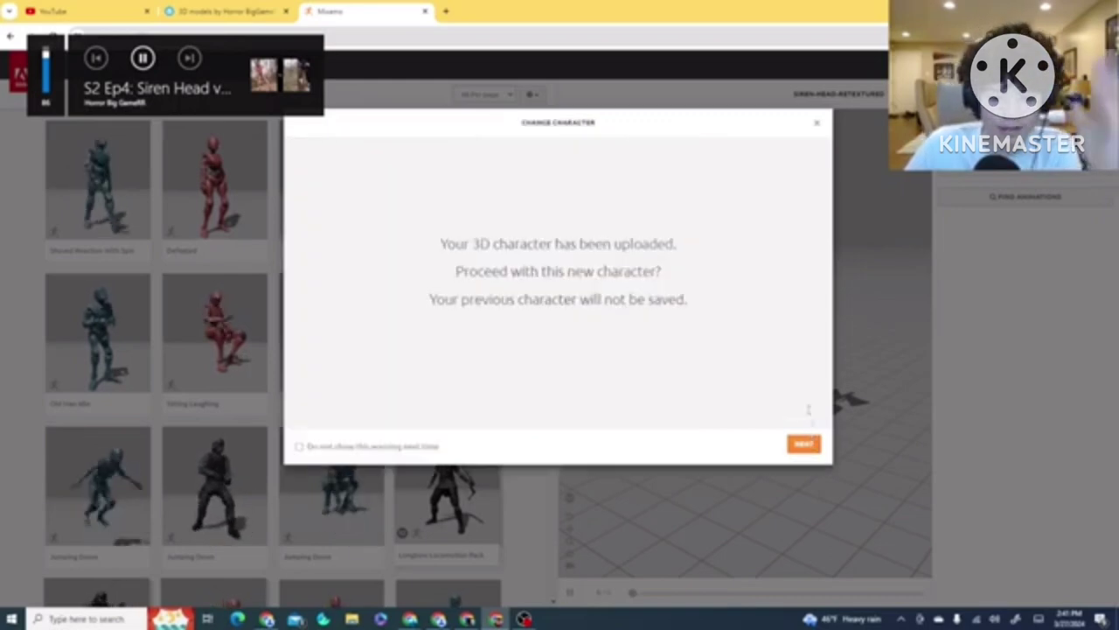
{"action": "left_click", "coordinate": [804, 443]}
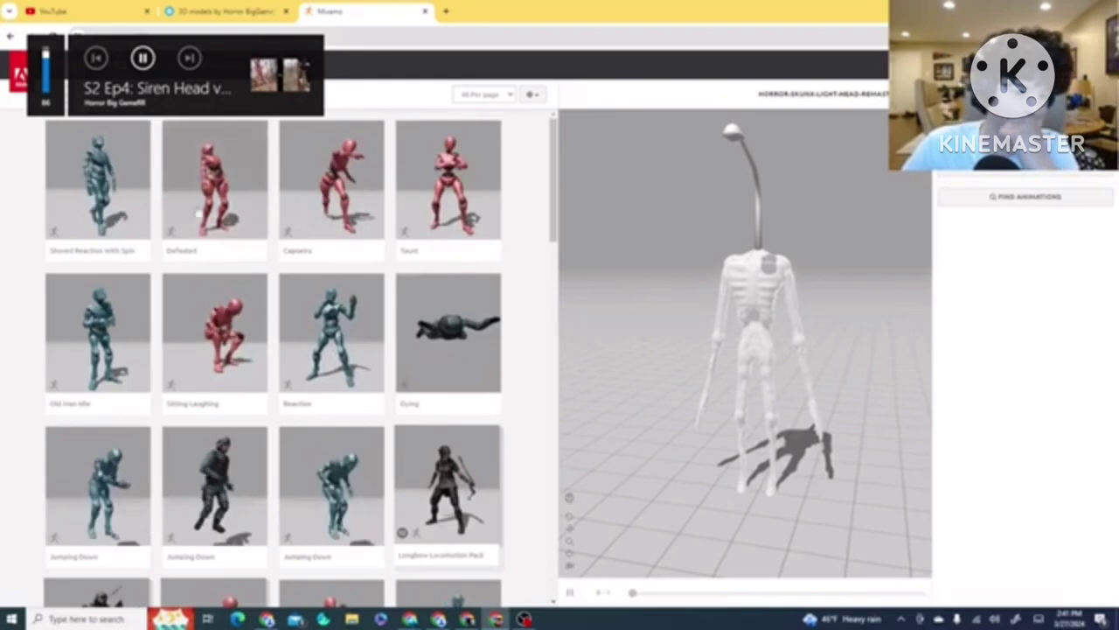
{"action": "left_click", "coordinate": [498, 206]}
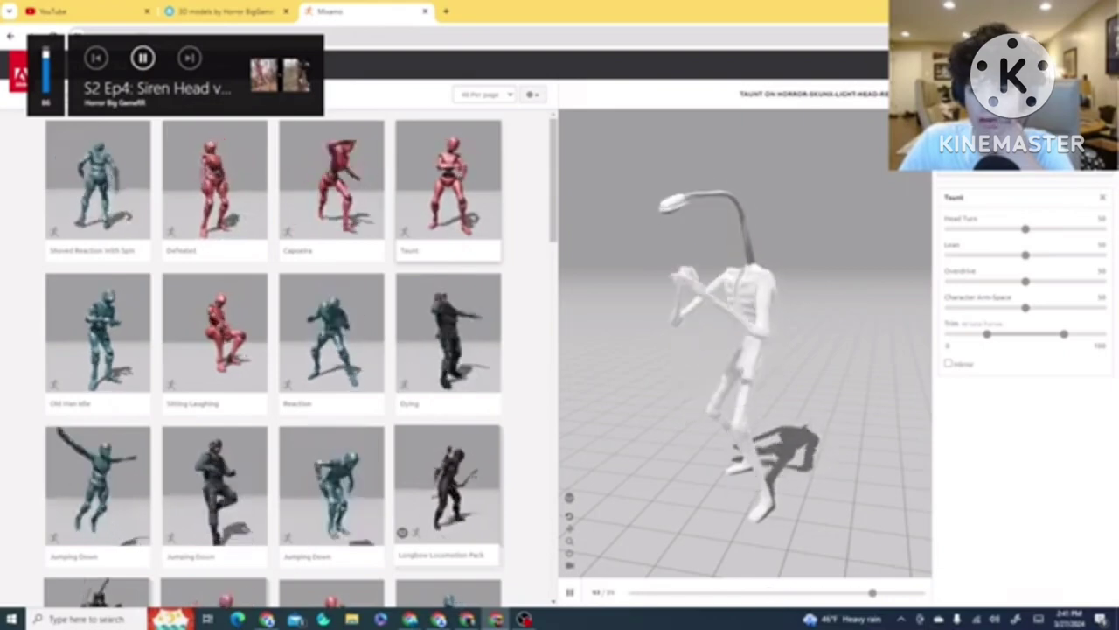
Open and dismiss the download settings, then close the Mixamo tab
{"action": "left_click", "coordinate": [1032, 94]}
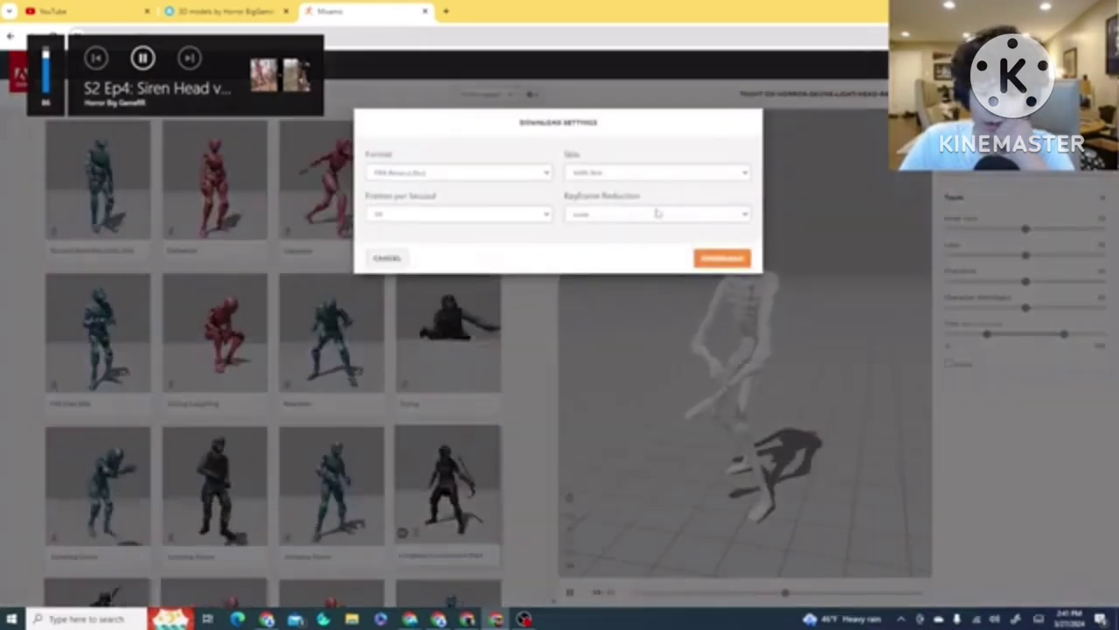
{"action": "left_click", "coordinate": [722, 258]}
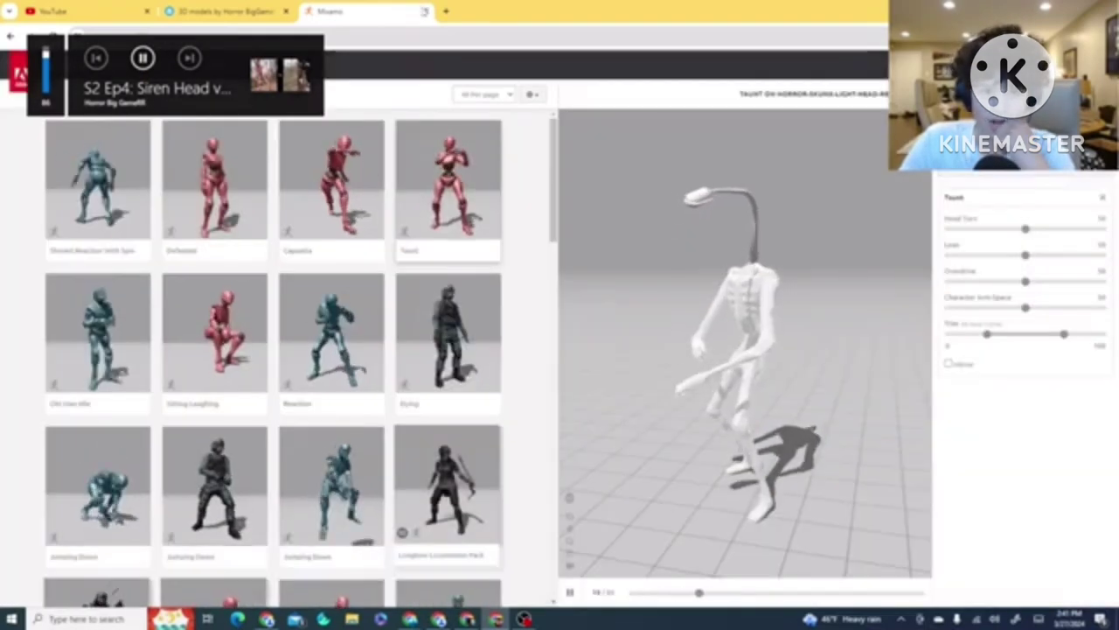
{"action": "key", "text": "ctrl+w"}
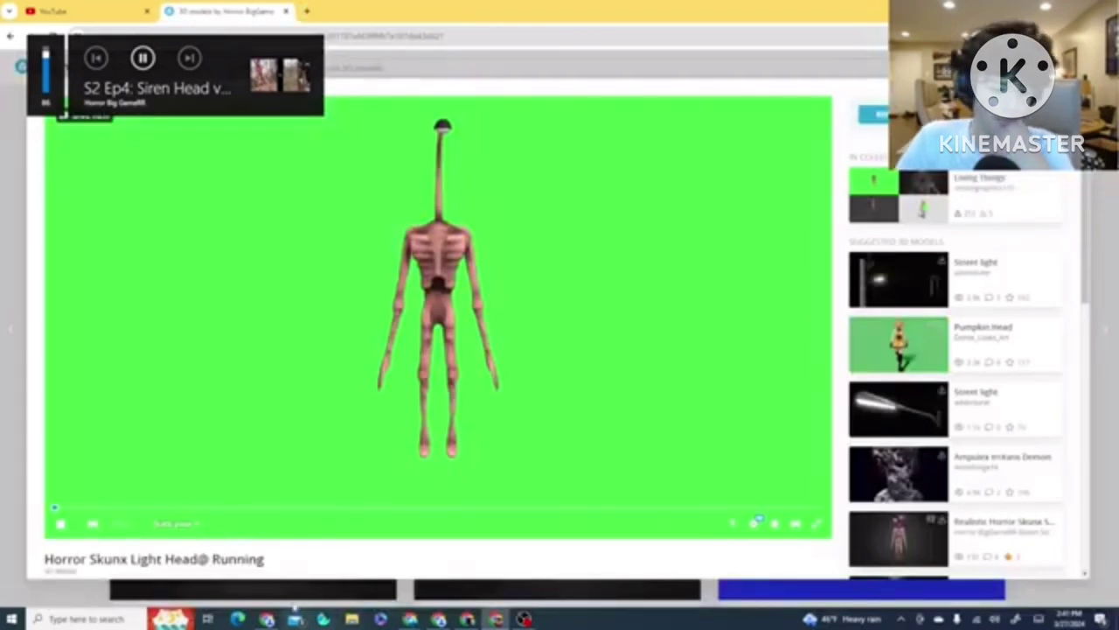
Return to the models grid and open 3D settings for the Light Head Running model
{"action": "scroll", "coordinate": [349, 545], "scroll_direction": "down", "scroll_amount": 3}
{"action": "scroll", "coordinate": [615, 455], "scroll_direction": "up", "scroll_amount": 3}
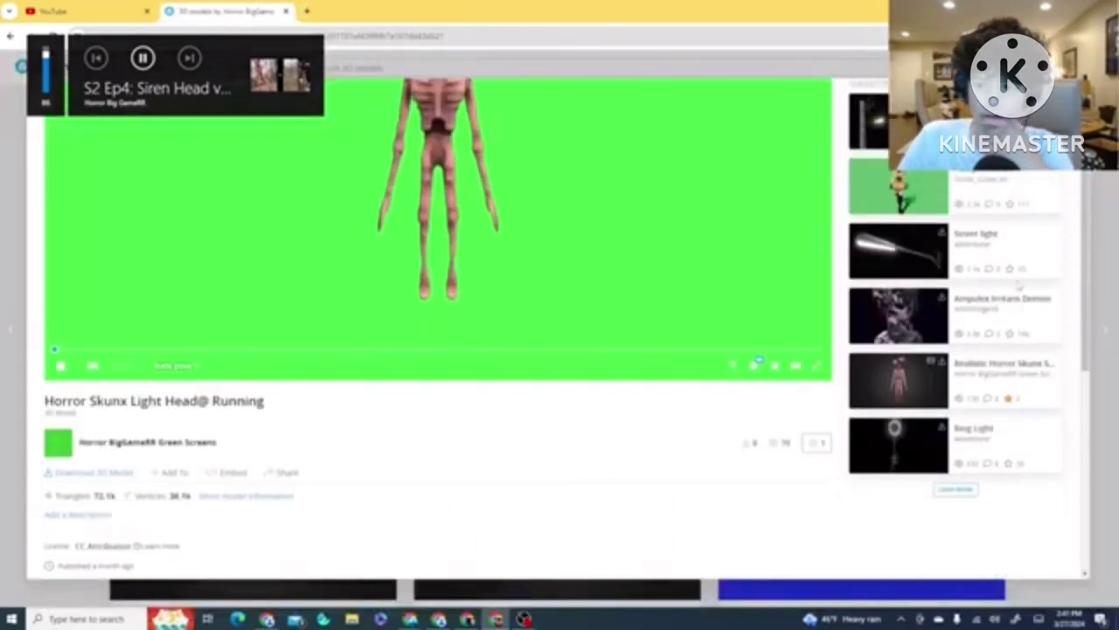
{"action": "key", "text": "alt+Left"}
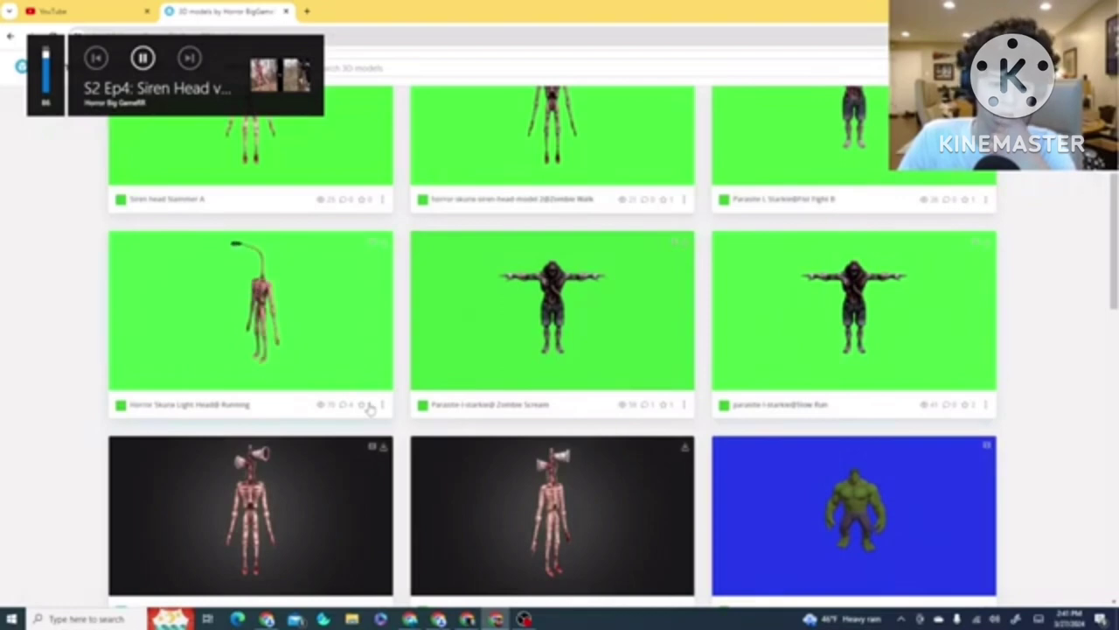
{"action": "left_click", "coordinate": [382, 404]}
{"action": "left_click", "coordinate": [329, 267]}
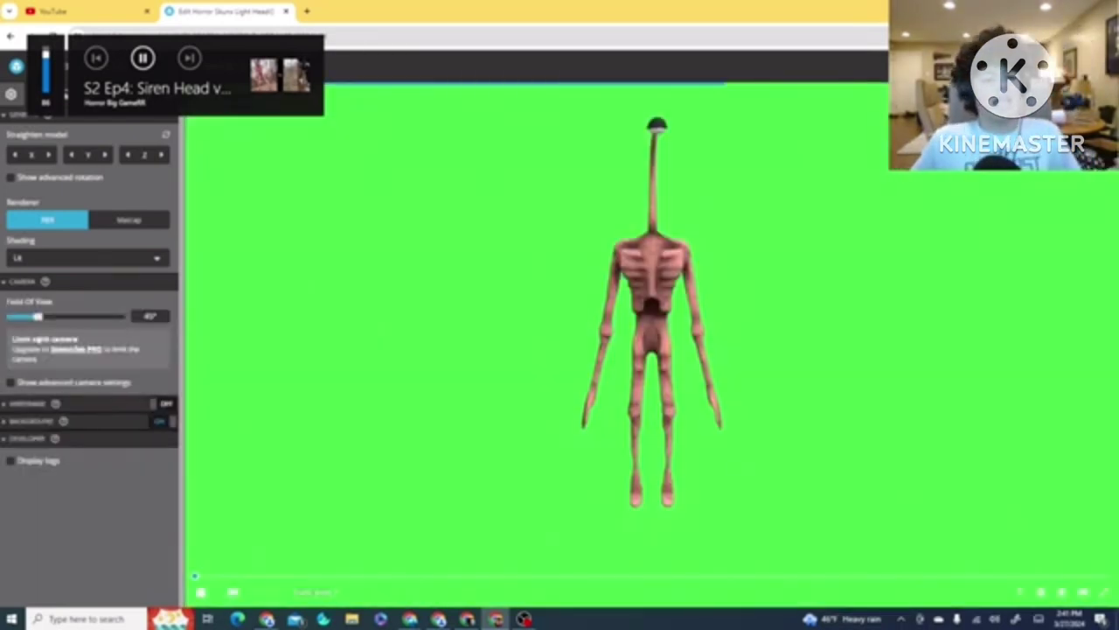
Set the Background to a solid bright green colour and restore Chrome to a smaller window
{"action": "left_click", "coordinate": [20, 419]}
{"action": "scroll", "coordinate": [35, 398], "scroll_direction": "down", "scroll_amount": 1}
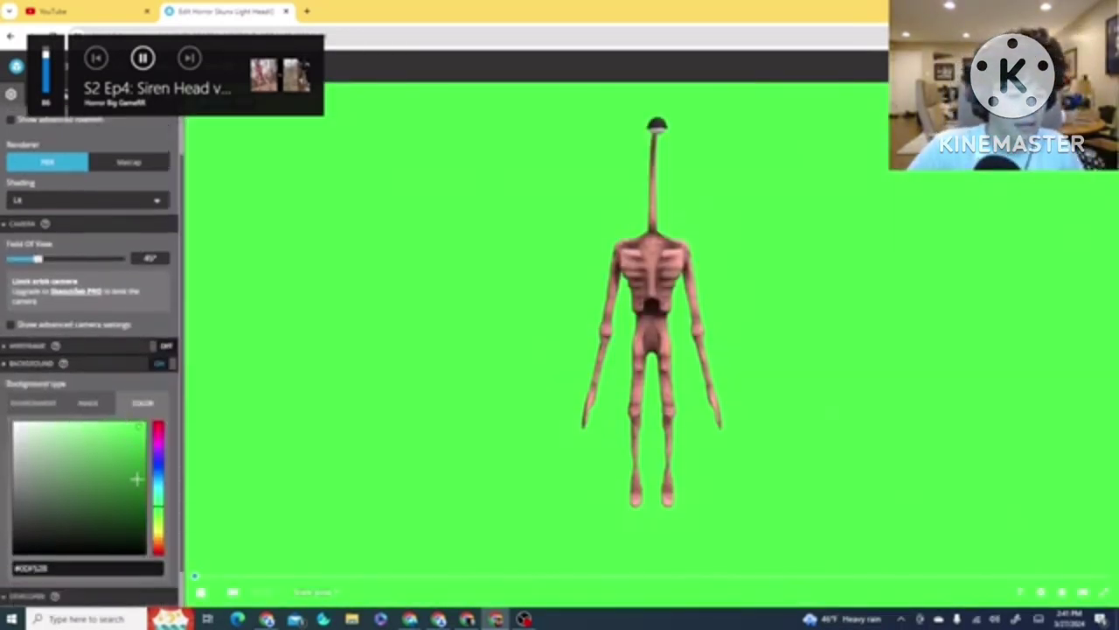
{"action": "left_click", "coordinate": [35, 404]}
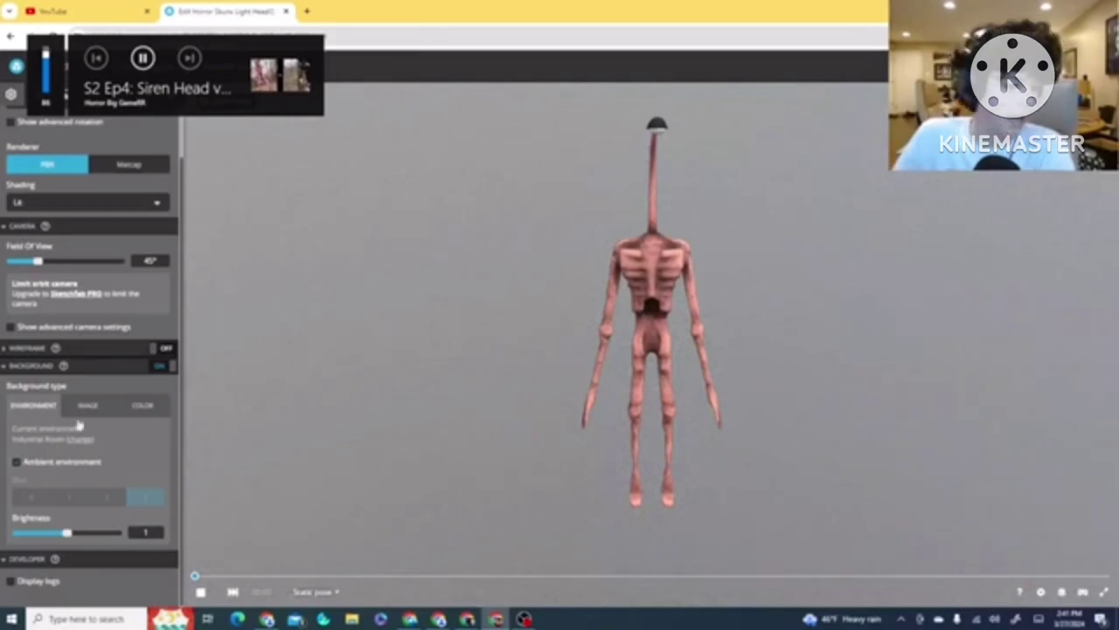
{"action": "left_click", "coordinate": [144, 406]}
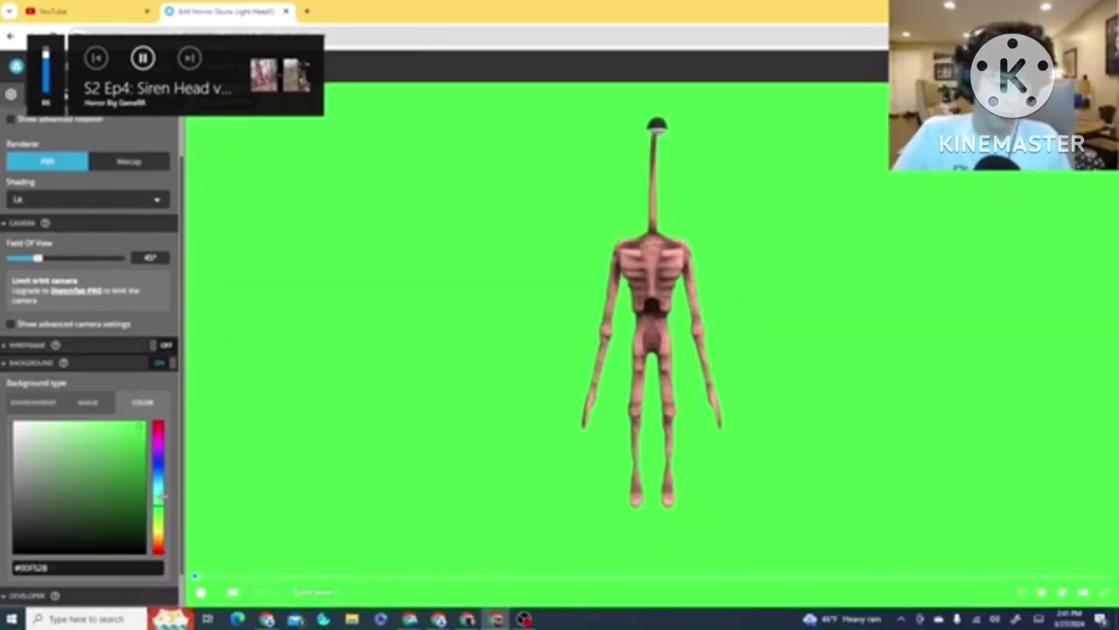
{"action": "left_click", "coordinate": [18, 363]}
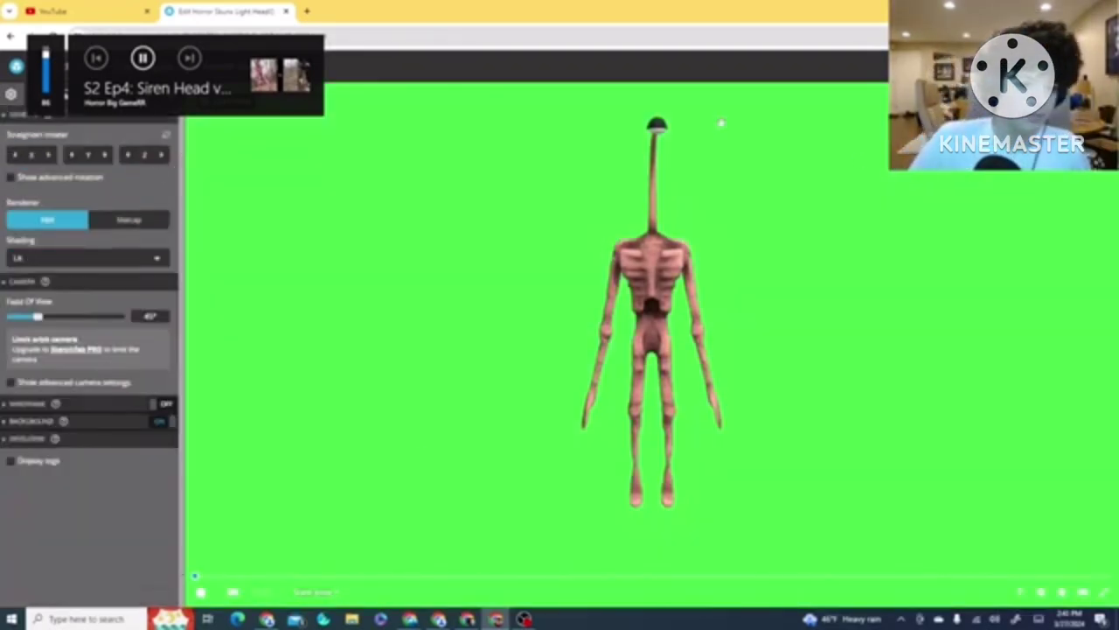
{"action": "left_click", "coordinate": [1059, 11]}
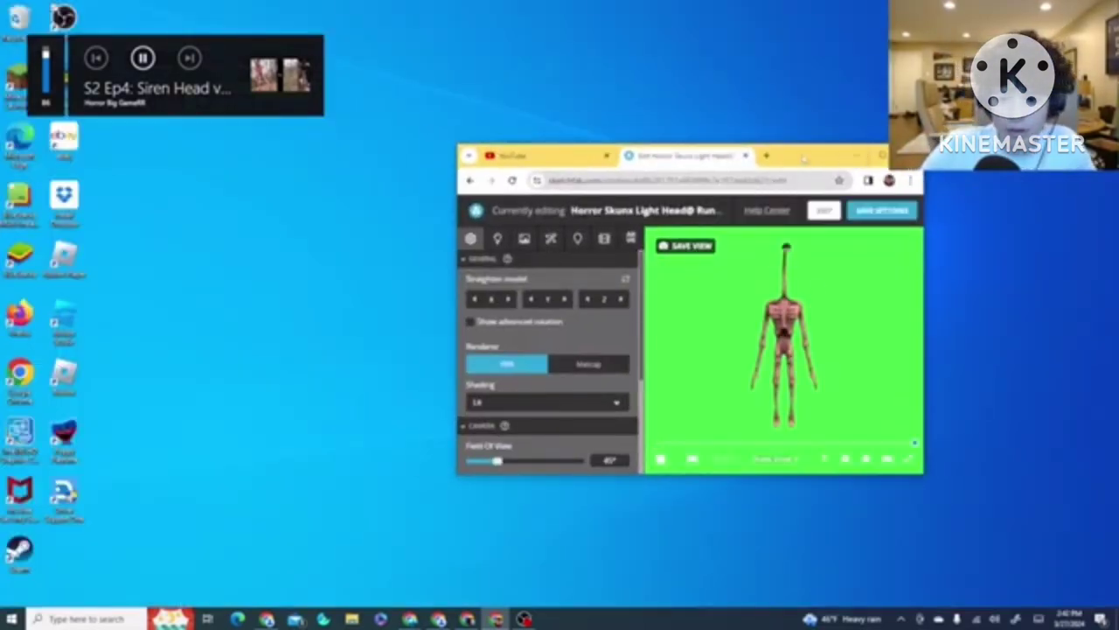
Move the browser window left and open the Materials settings on default.002
{"action": "left_click_drag", "start_coordinate": [803, 157], "coordinate": [733, 156]}
{"action": "left_click", "coordinate": [427, 237]}
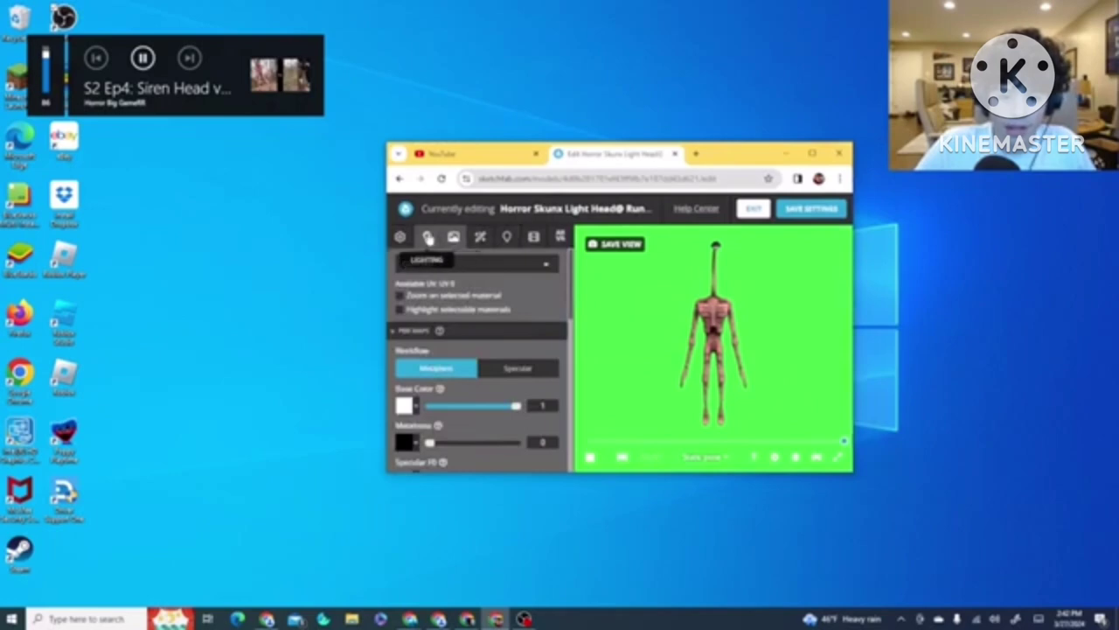
{"action": "left_click_drag", "start_coordinate": [760, 156], "coordinate": [706, 153]}
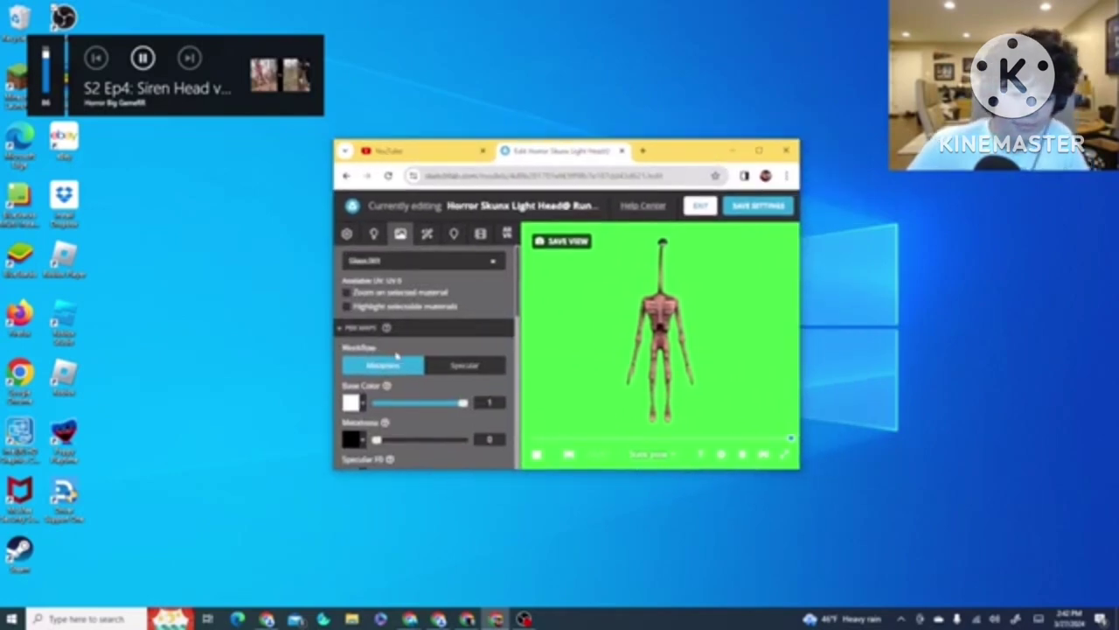
{"action": "scroll", "coordinate": [396, 355], "scroll_direction": "down", "scroll_amount": 2}
{"action": "scroll", "coordinate": [411, 341], "scroll_direction": "up", "scroll_amount": 2}
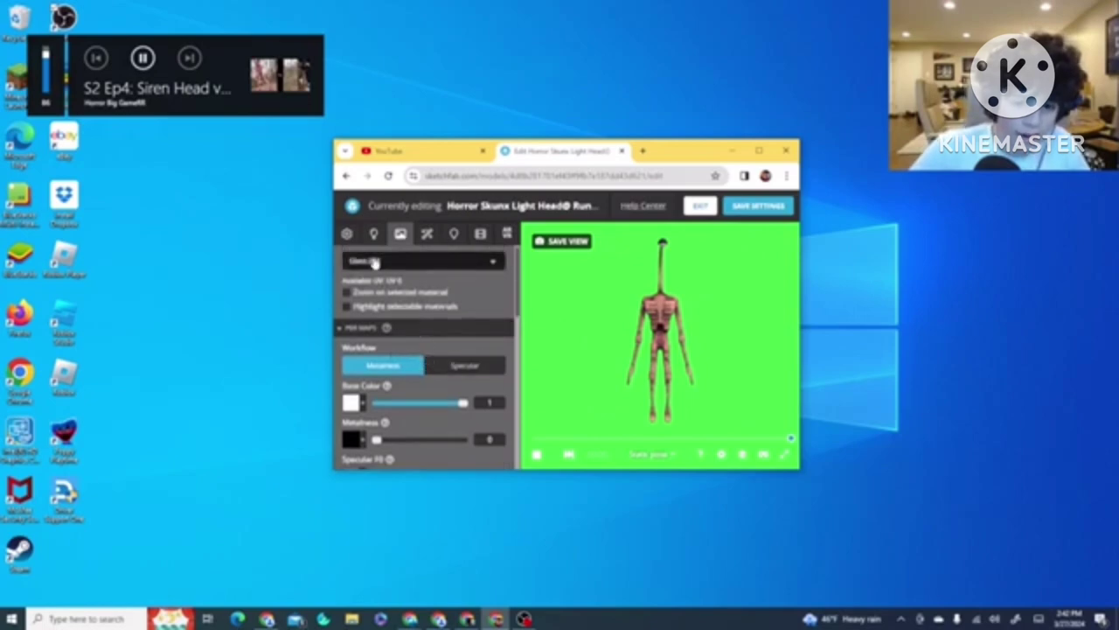
{"action": "left_click", "coordinate": [374, 263]}
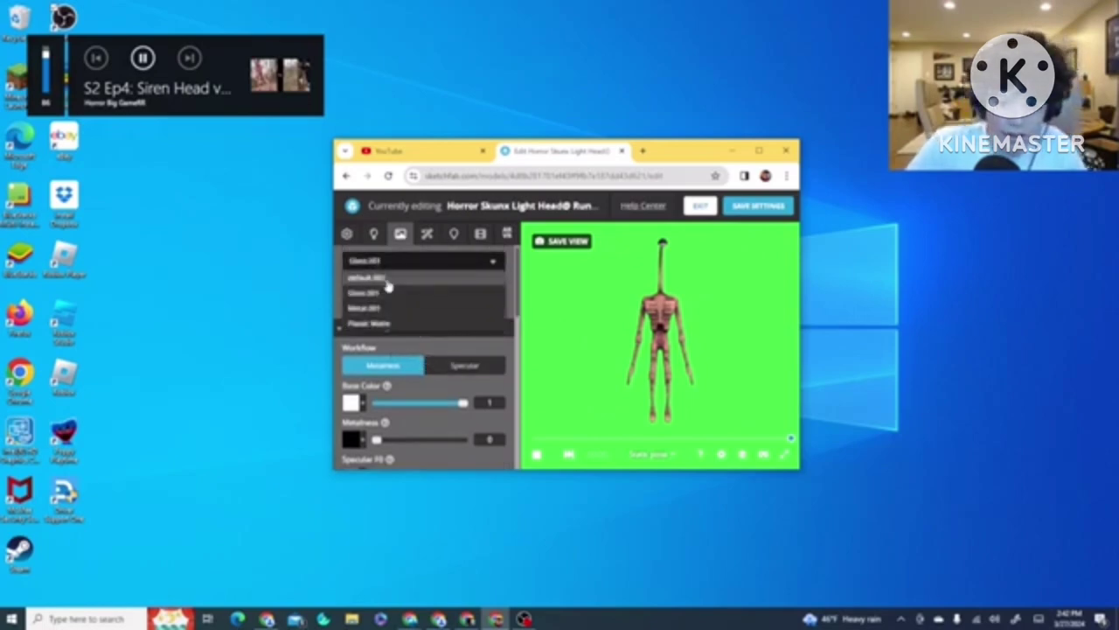
{"action": "left_click", "coordinate": [385, 278]}
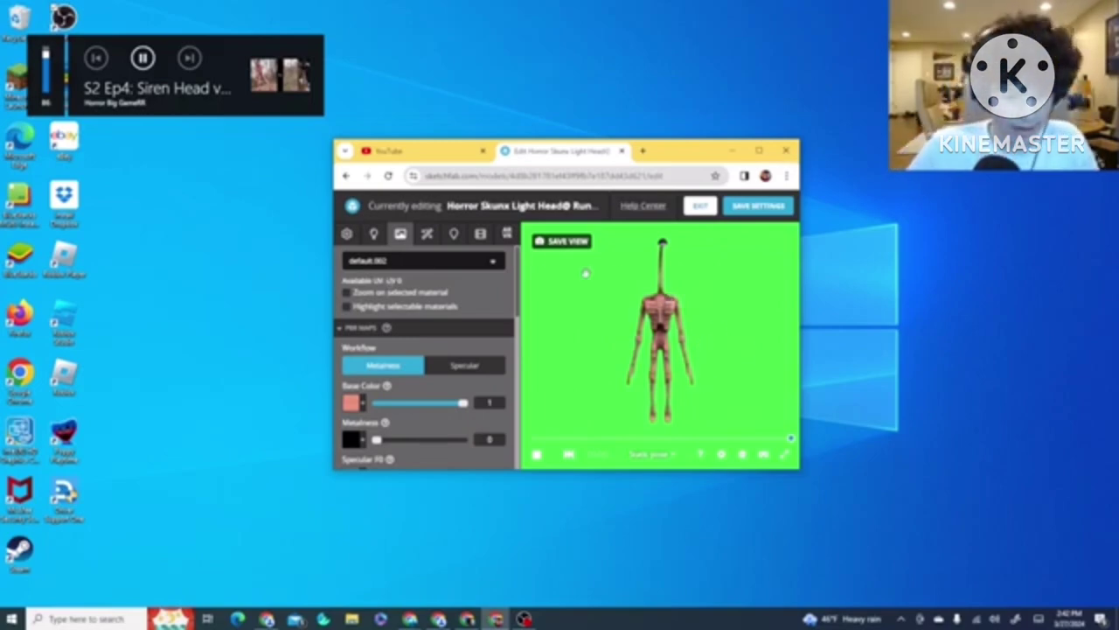
{"action": "left_click", "coordinate": [401, 267]}
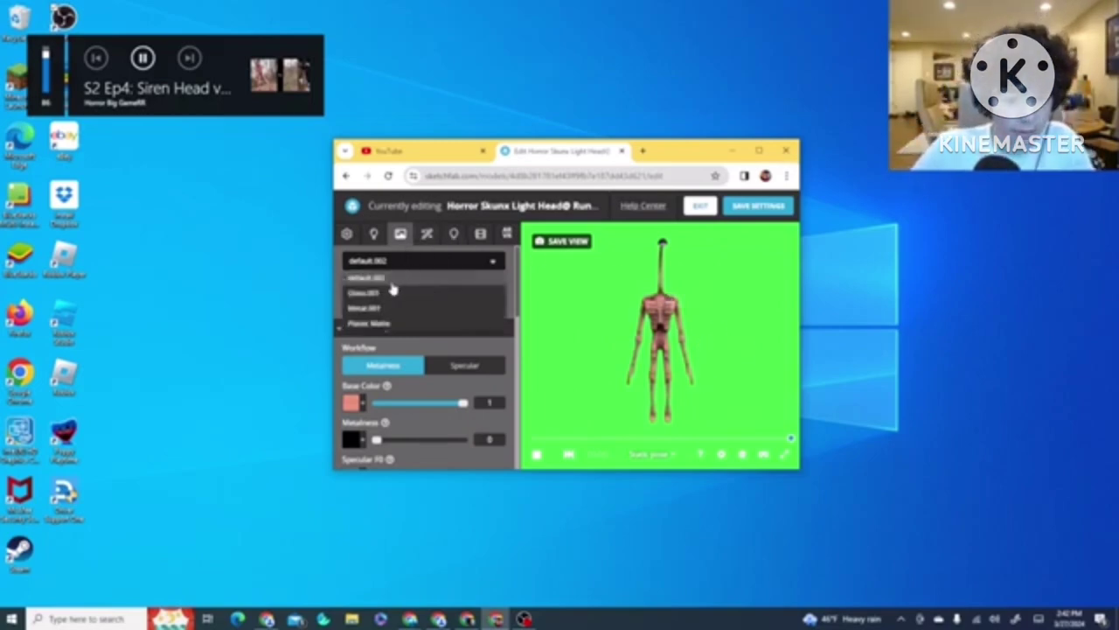
{"action": "left_click", "coordinate": [389, 280]}
Give default.002 the pink skin texture as its base colour
{"action": "left_click", "coordinate": [350, 404]}
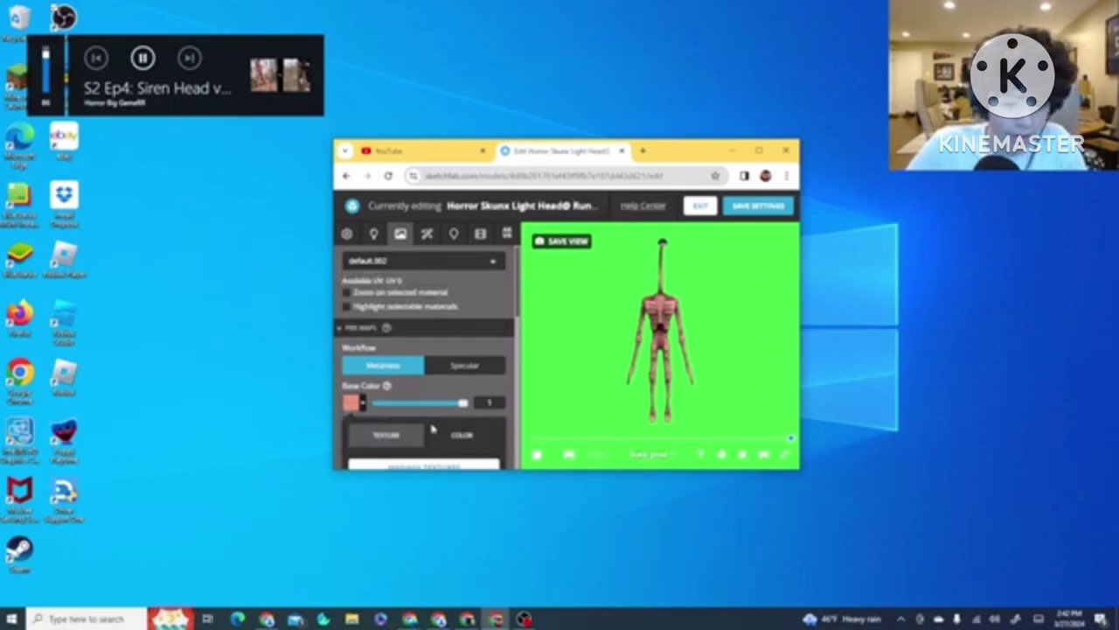
{"action": "scroll", "coordinate": [453, 440], "scroll_direction": "down", "scroll_amount": 3}
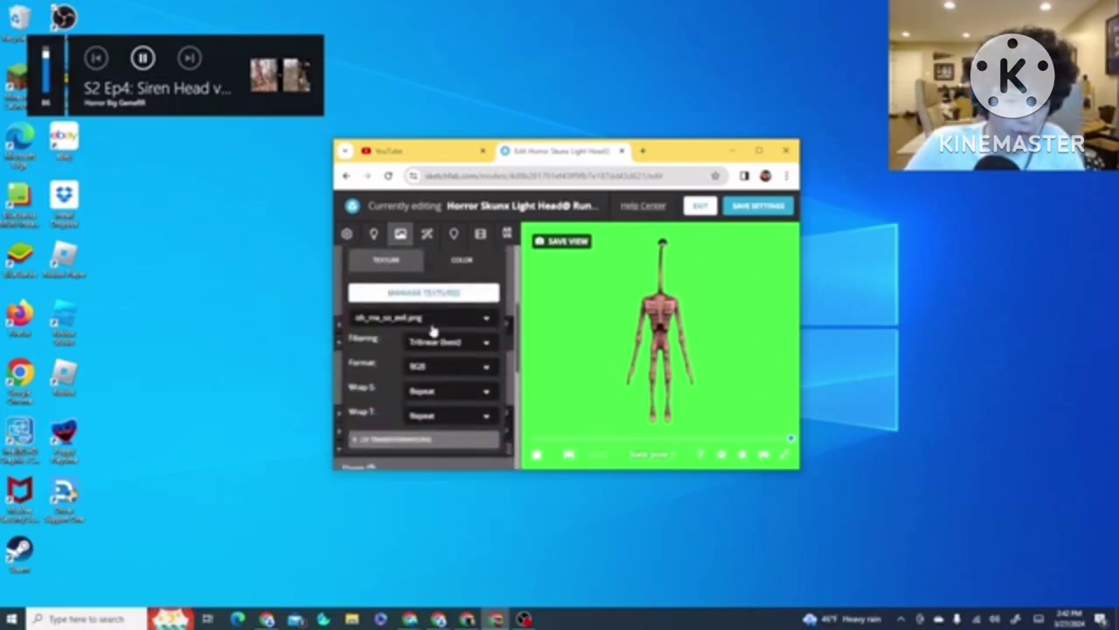
{"action": "left_click", "coordinate": [434, 320]}
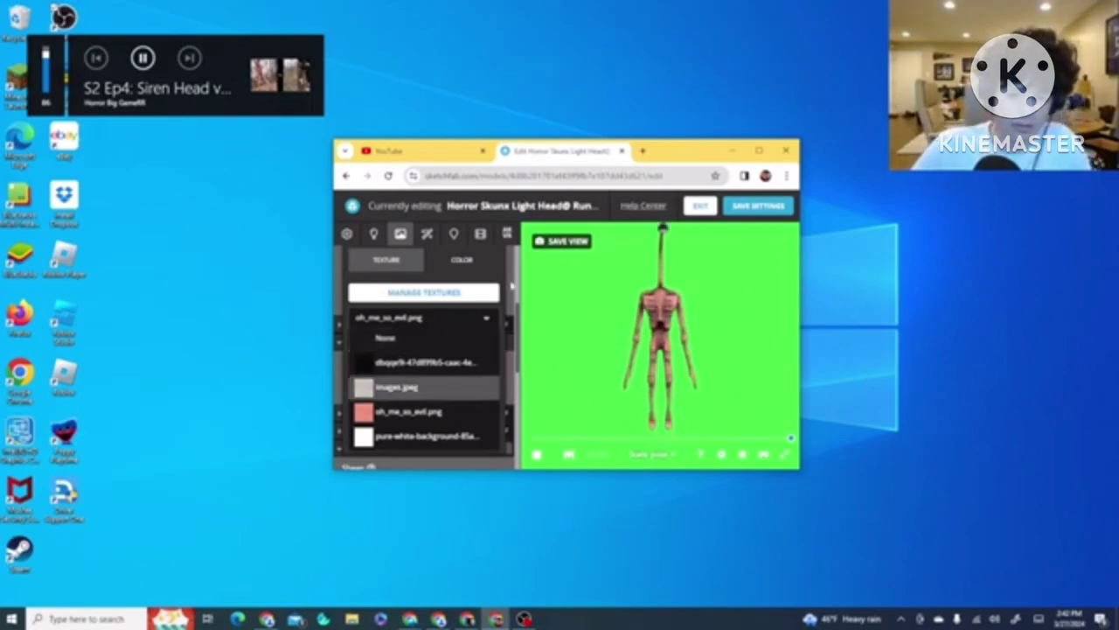
{"action": "left_click", "coordinate": [512, 285]}
{"action": "scroll", "coordinate": [420, 304], "scroll_direction": "up", "scroll_amount": 3}
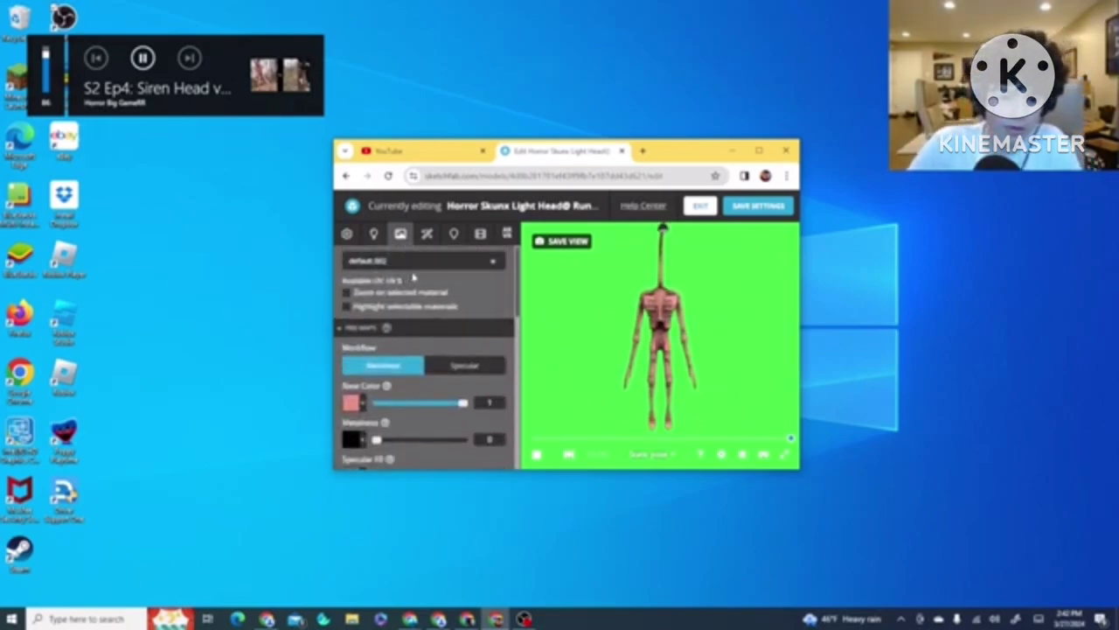
{"action": "scroll", "coordinate": [437, 376], "scroll_direction": "down", "scroll_amount": 2}
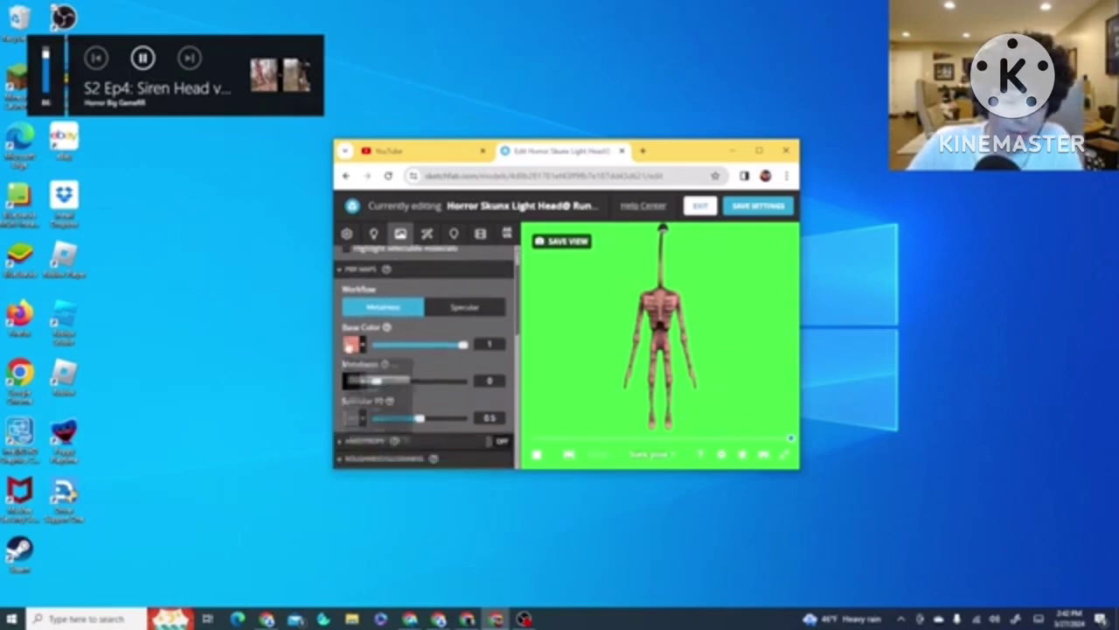
{"action": "left_click", "coordinate": [349, 344]}
{"action": "left_click", "coordinate": [422, 436]}
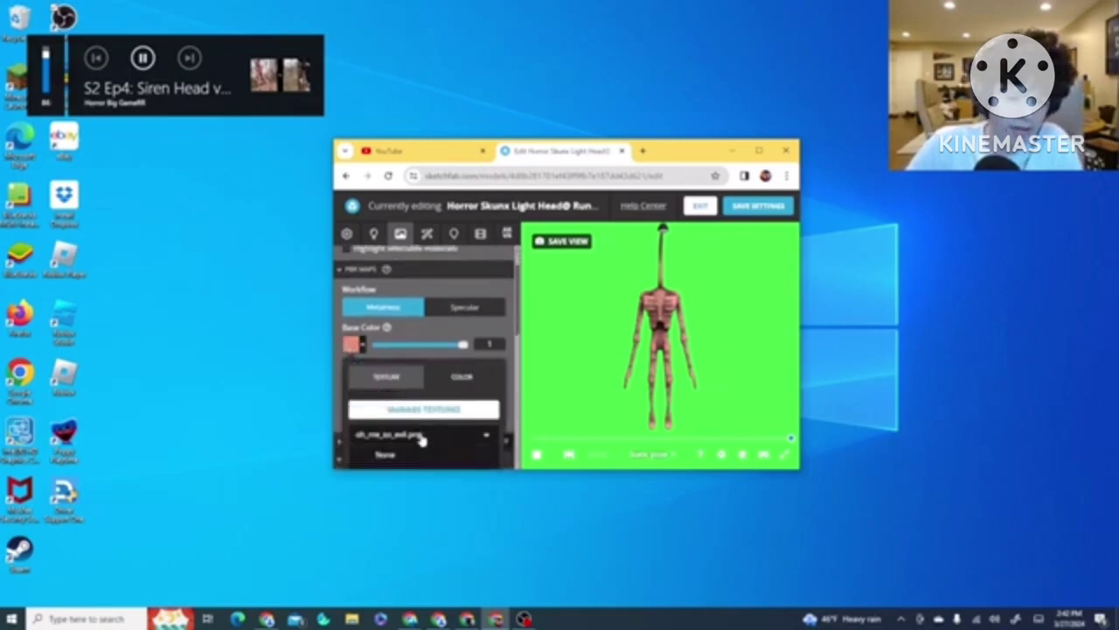
{"action": "scroll", "coordinate": [421, 438], "scroll_direction": "down", "scroll_amount": 3}
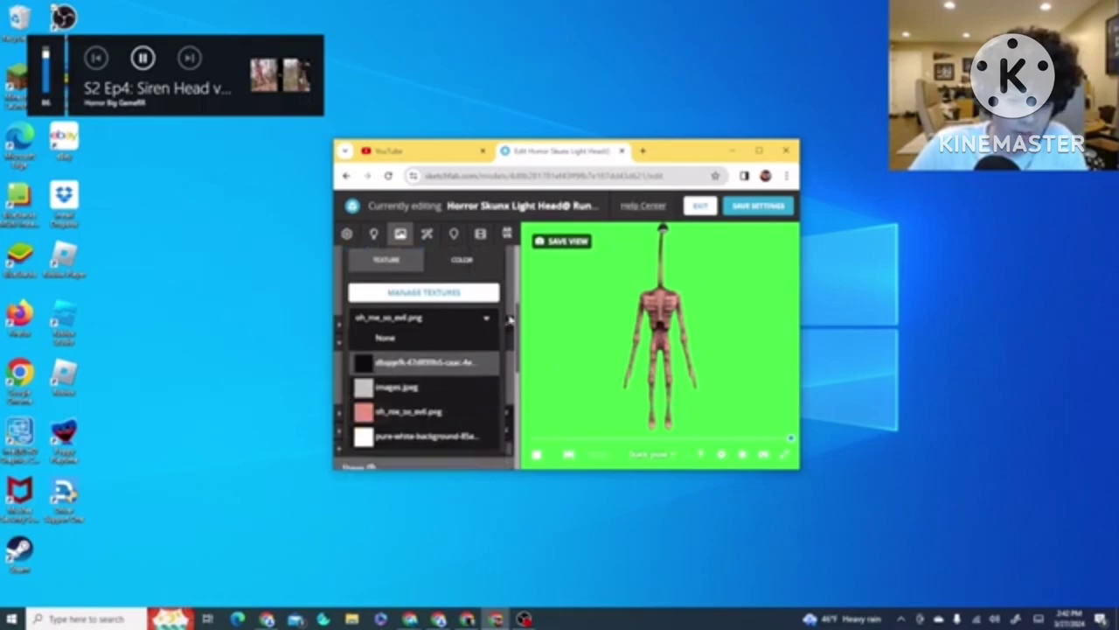
{"action": "left_click", "coordinate": [411, 421]}
Switch to Glass.001 and pick a base colour texture for it
{"action": "left_click", "coordinate": [417, 260]}
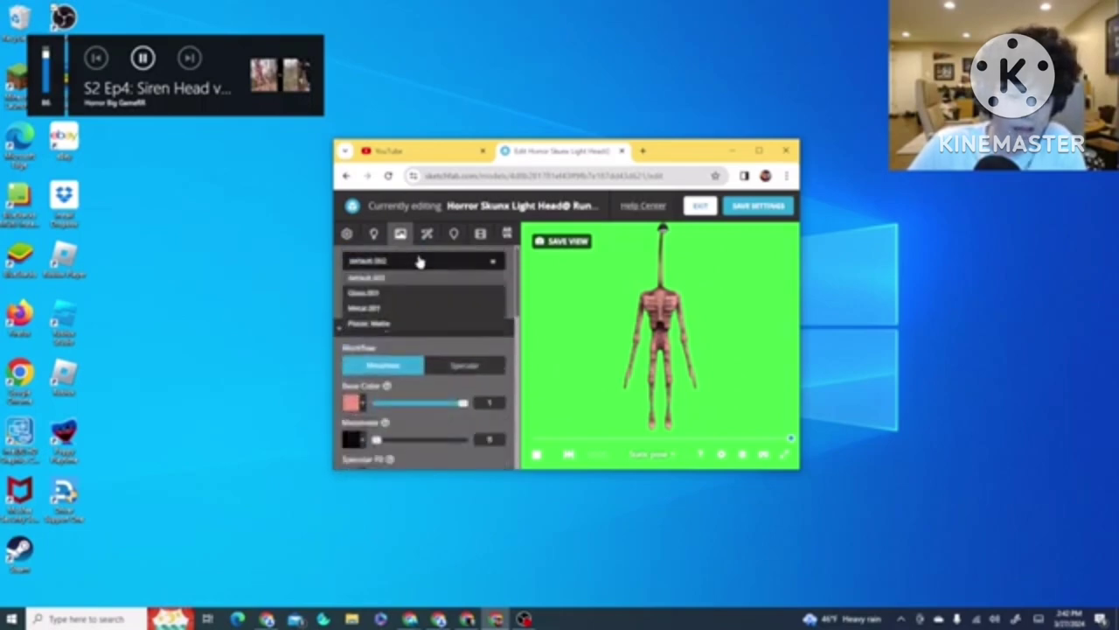
{"action": "left_click", "coordinate": [388, 294]}
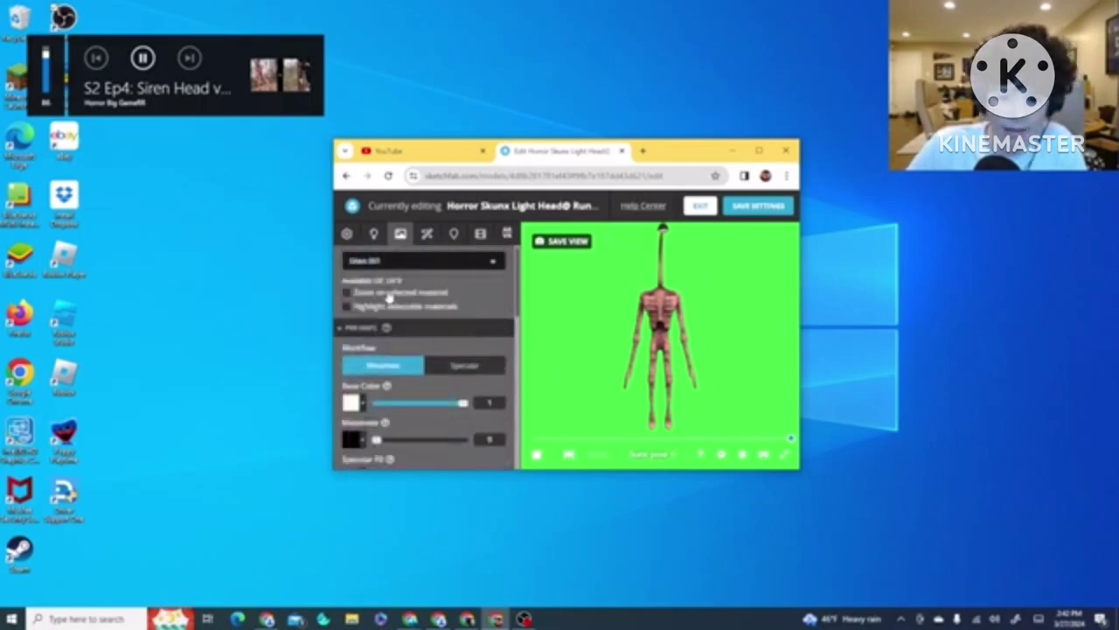
{"action": "left_click", "coordinate": [350, 404]}
{"action": "scroll", "coordinate": [448, 437], "scroll_direction": "down", "scroll_amount": 3}
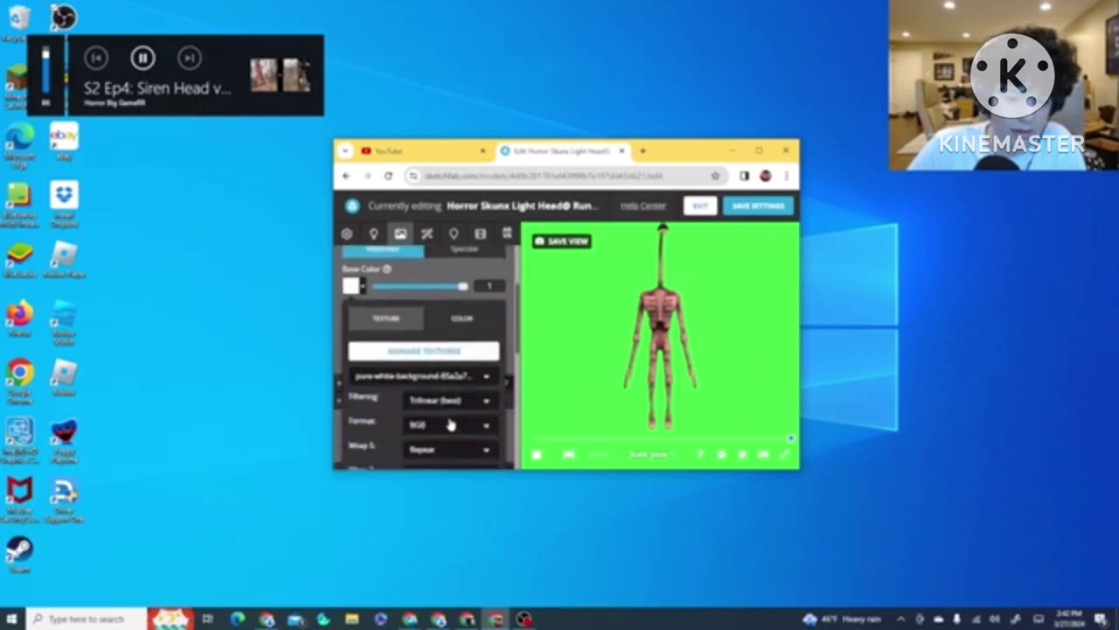
{"action": "left_click", "coordinate": [407, 374]}
{"action": "scroll", "coordinate": [408, 402], "scroll_direction": "down", "scroll_amount": 2}
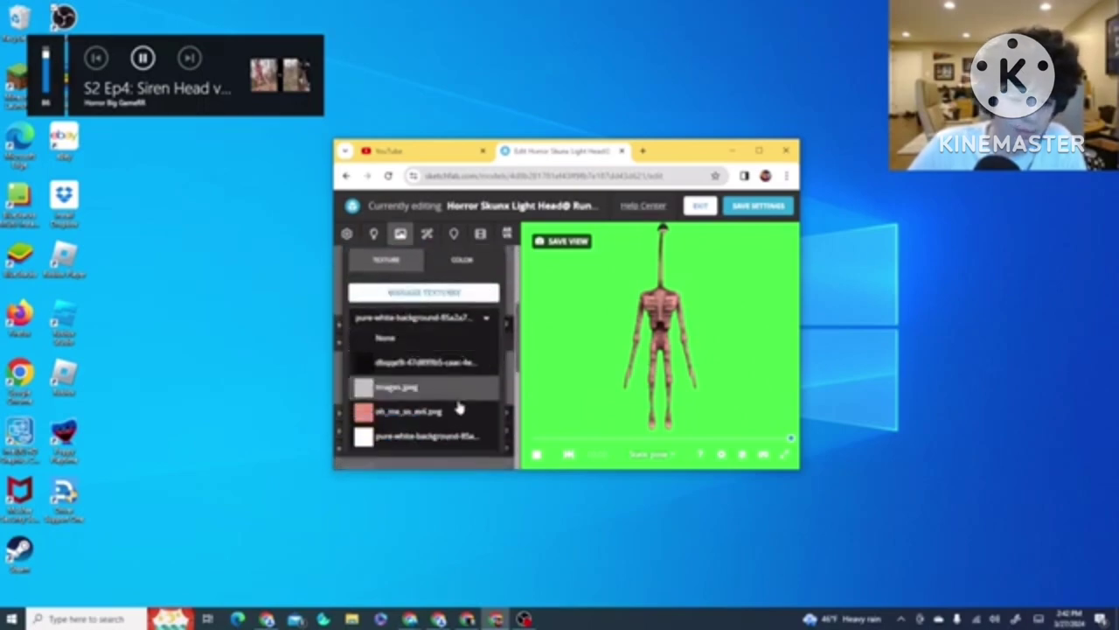
{"action": "left_click", "coordinate": [453, 439]}
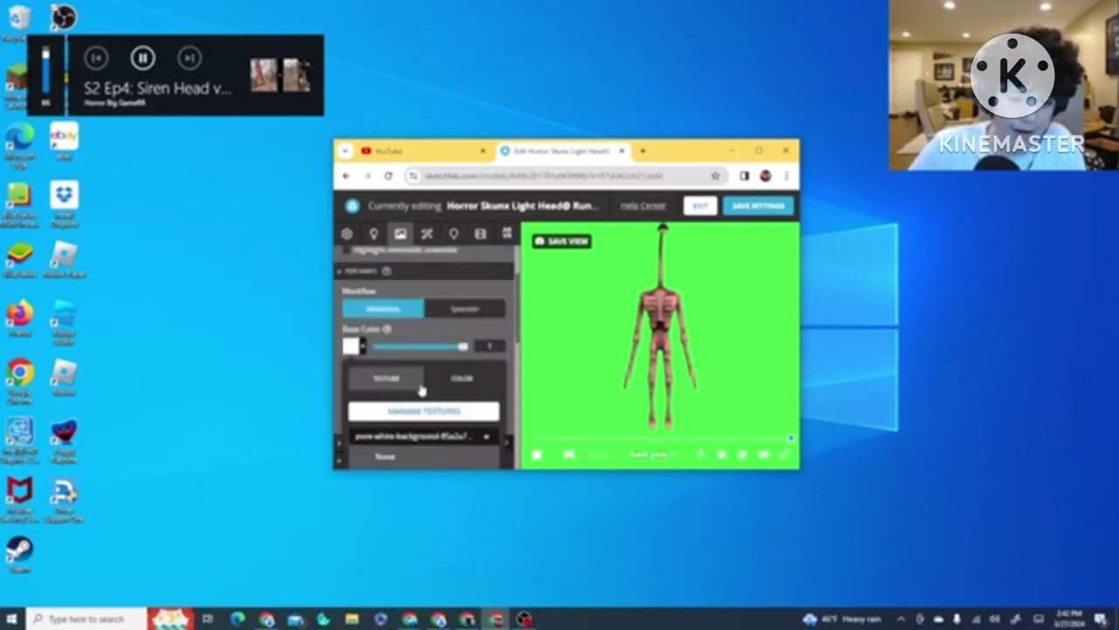
{"action": "scroll", "coordinate": [437, 393], "scroll_direction": "up", "scroll_amount": 3}
Switch to Metal.001 and review its base colour options
{"action": "left_click", "coordinate": [404, 261]}
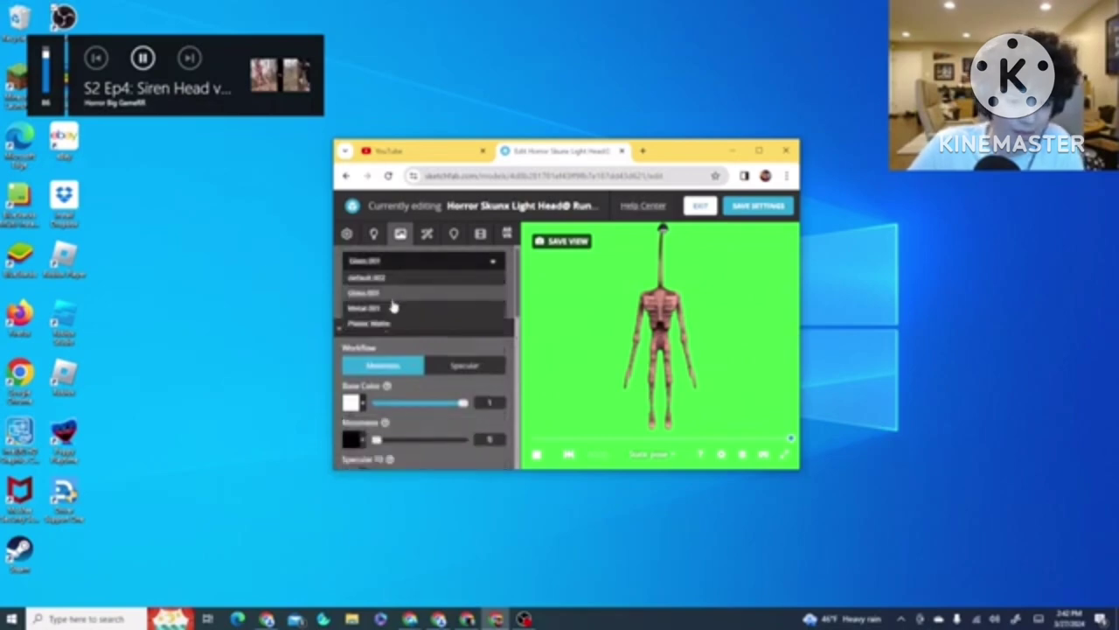
{"action": "left_click", "coordinate": [392, 309]}
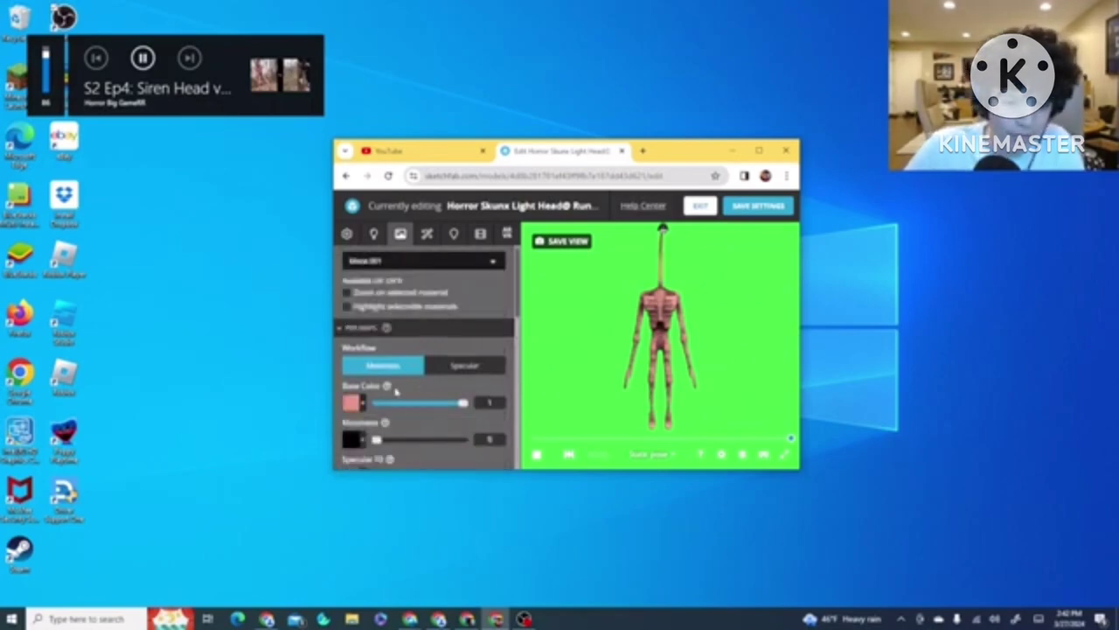
{"action": "left_click", "coordinate": [351, 404]}
{"action": "scroll", "coordinate": [462, 435], "scroll_direction": "down", "scroll_amount": 1}
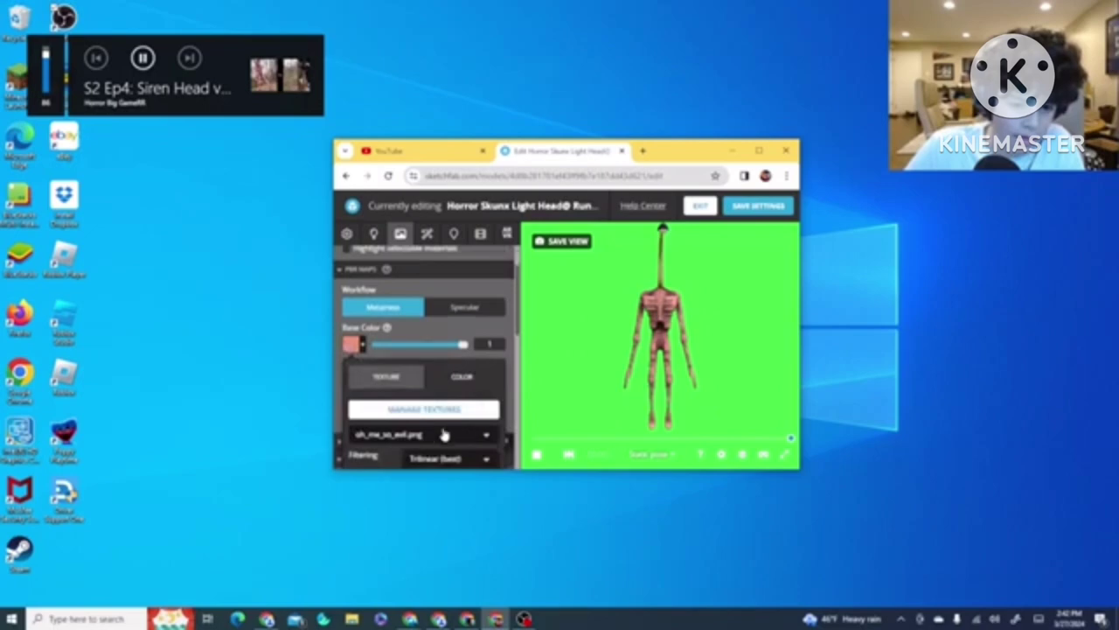
{"action": "scroll", "coordinate": [427, 325], "scroll_direction": "up", "scroll_amount": 2}
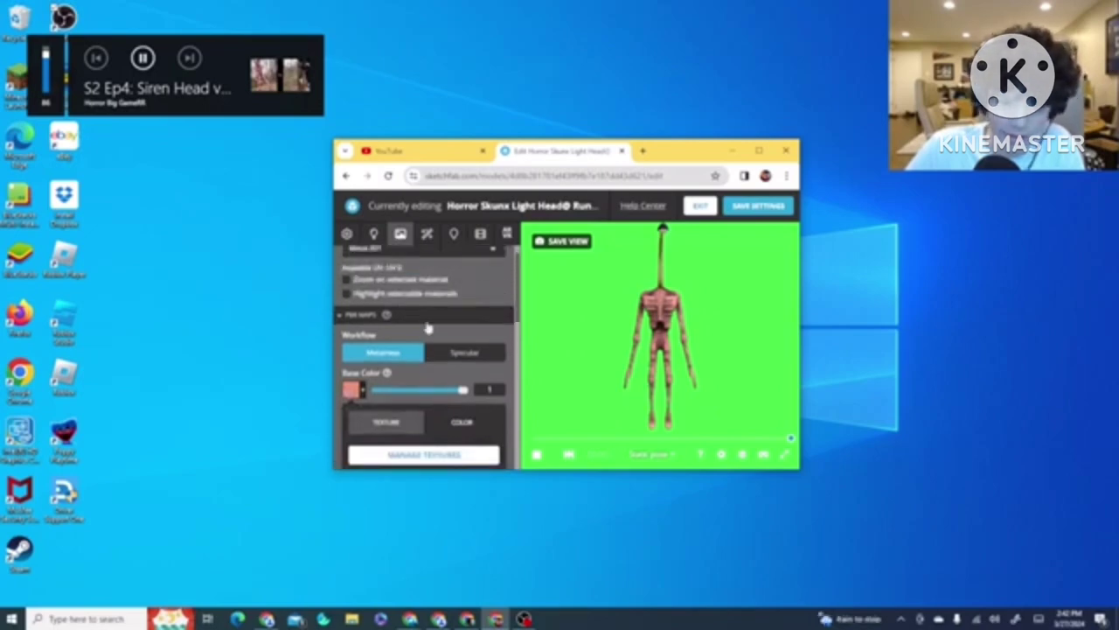
Apply the dark image texture as the Plastic Matte material's base colour
{"action": "left_click", "coordinate": [395, 260]}
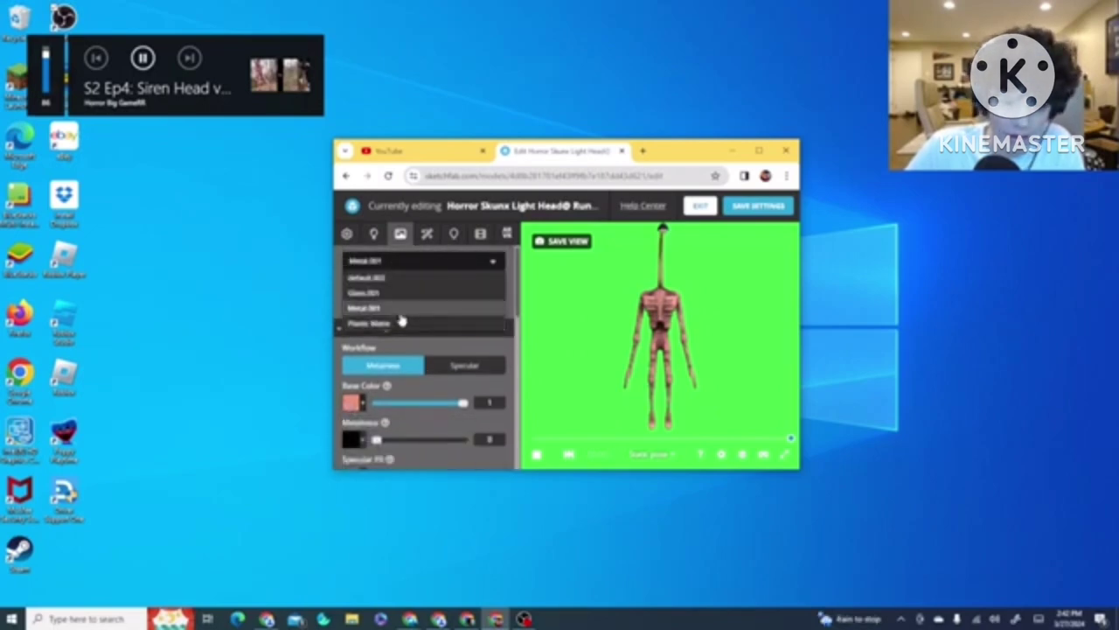
{"action": "left_click", "coordinate": [400, 322]}
{"action": "left_click", "coordinate": [354, 402]}
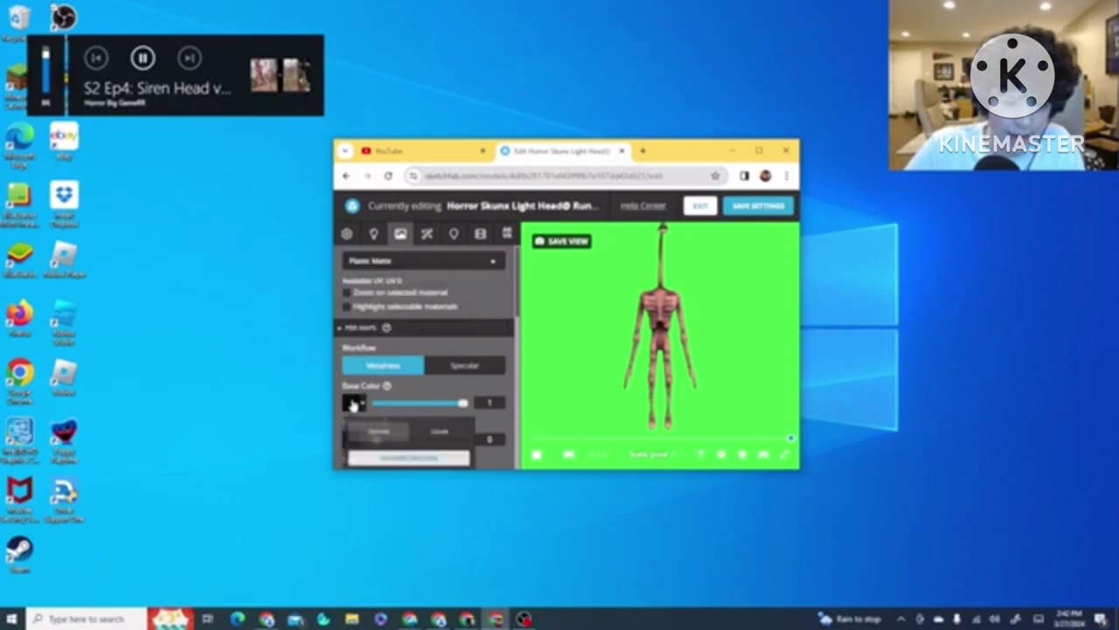
{"action": "scroll", "coordinate": [371, 393], "scroll_direction": "down", "scroll_amount": 1}
{"action": "left_click", "coordinate": [376, 379]}
{"action": "scroll", "coordinate": [419, 390], "scroll_direction": "down", "scroll_amount": 1}
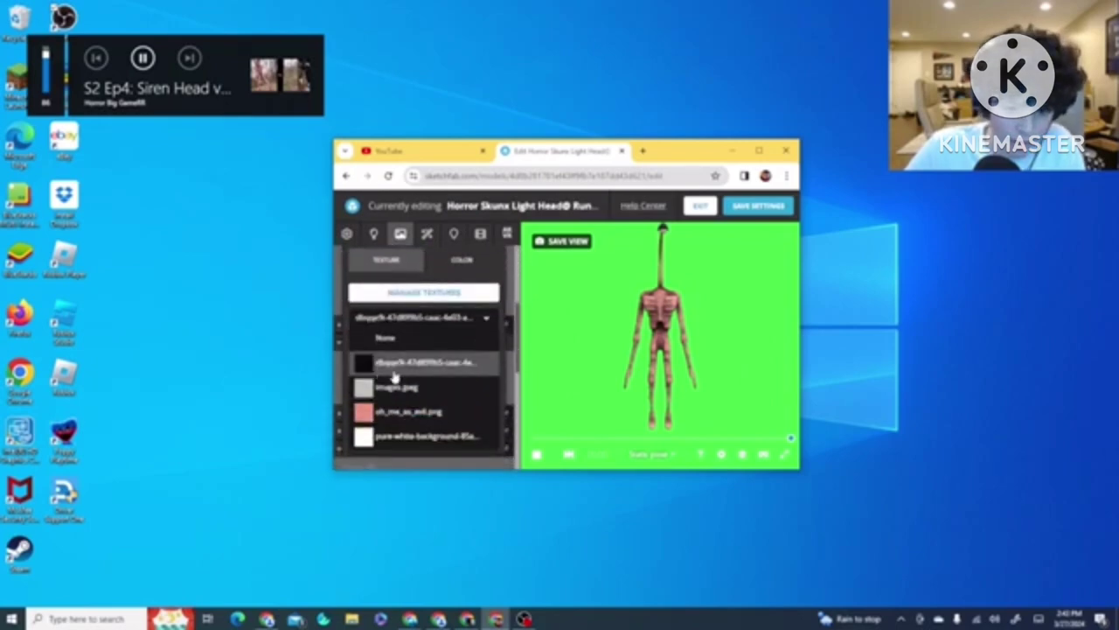
{"action": "left_click", "coordinate": [402, 371]}
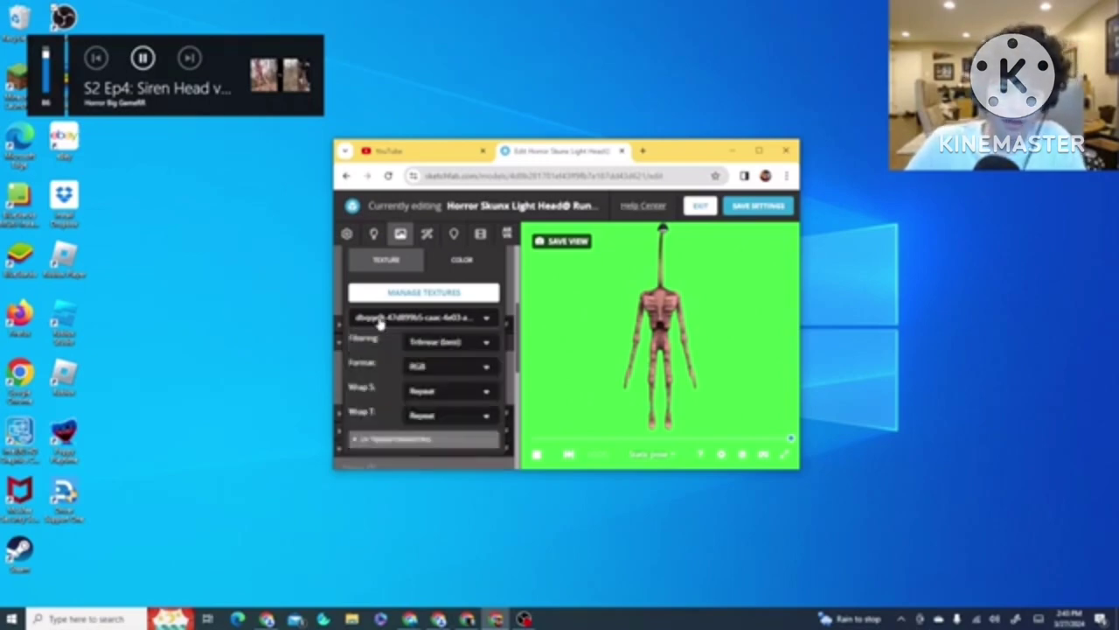
{"action": "left_click", "coordinate": [432, 320]}
{"action": "scroll", "coordinate": [430, 326], "scroll_direction": "up", "scroll_amount": 2}
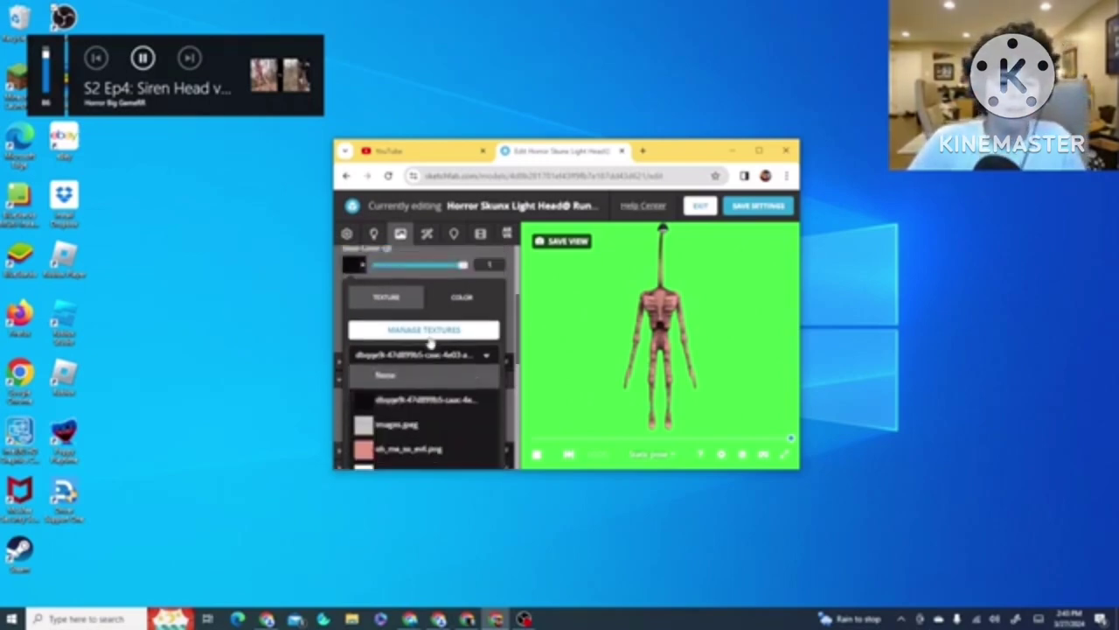
{"action": "scroll", "coordinate": [442, 320], "scroll_direction": "up", "scroll_amount": 2}
In Post Processing Filters, switch Grain, Sharpness and Bloom off
{"action": "left_click", "coordinate": [427, 234]}
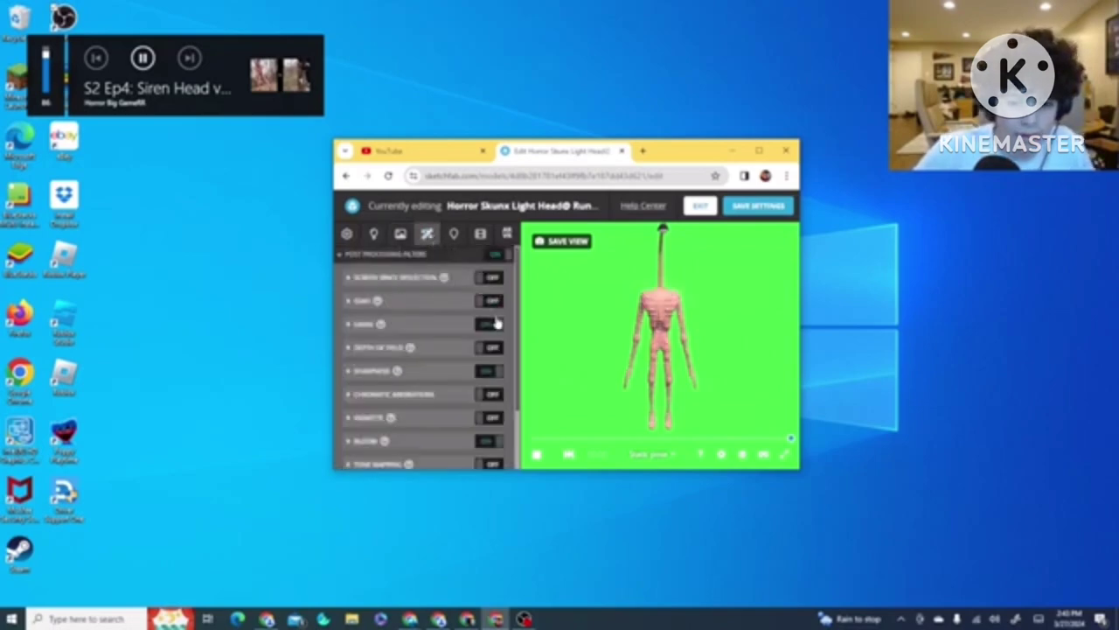
{"action": "left_click", "coordinate": [496, 322]}
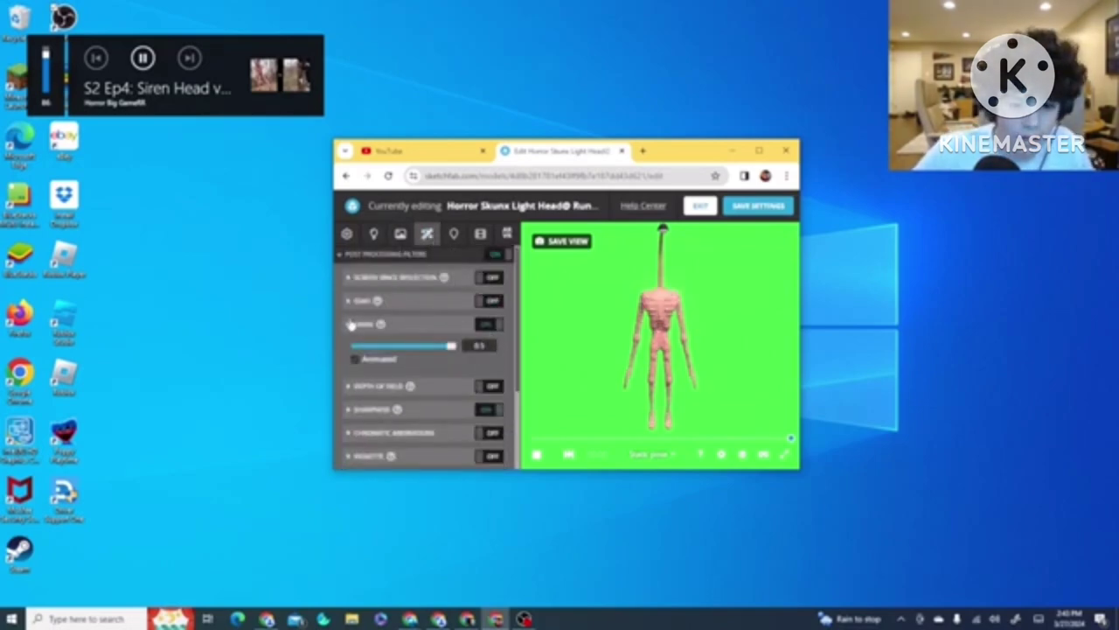
{"action": "left_click", "coordinate": [350, 325]}
{"action": "left_click", "coordinate": [494, 324]}
{"action": "left_click", "coordinate": [492, 371]}
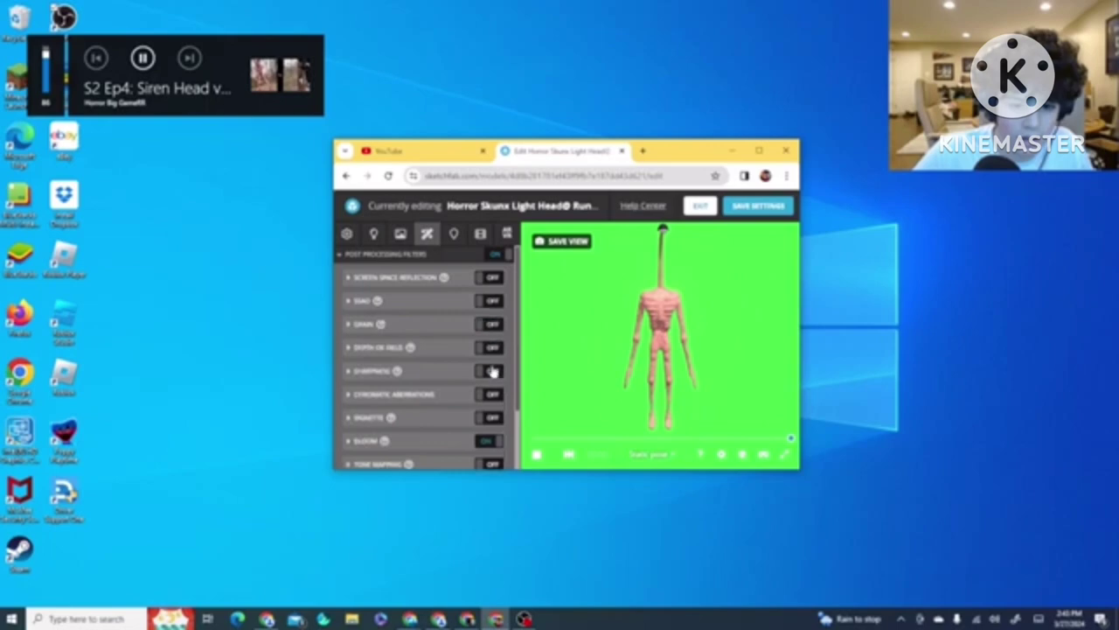
{"action": "scroll", "coordinate": [492, 370], "scroll_direction": "down", "scroll_amount": 1}
{"action": "left_click", "coordinate": [488, 382]}
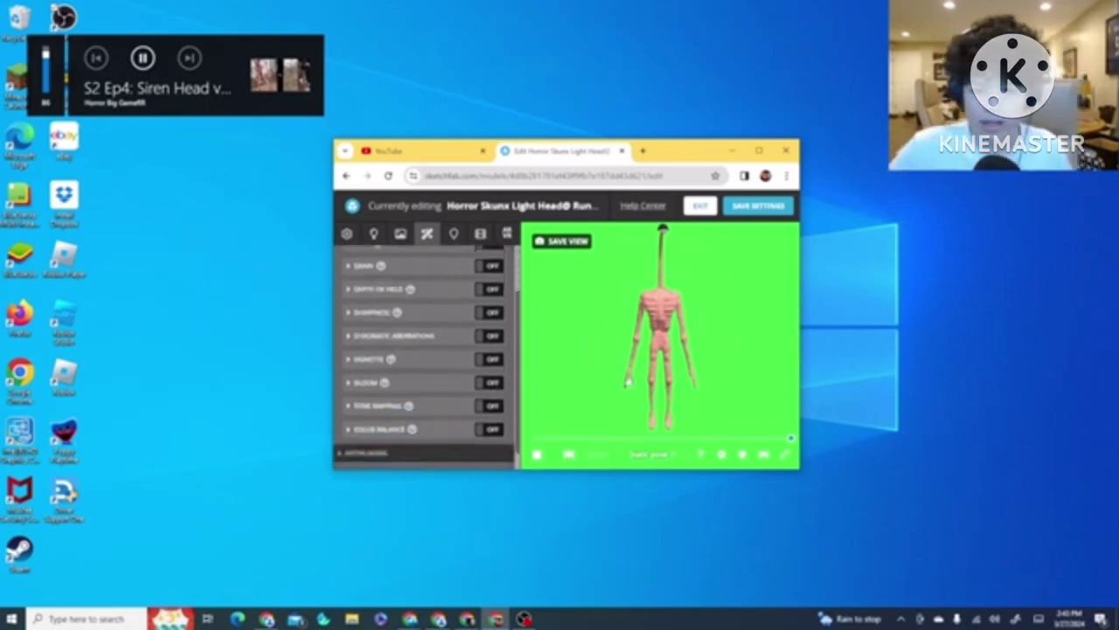
{"action": "left_click", "coordinate": [759, 150]}
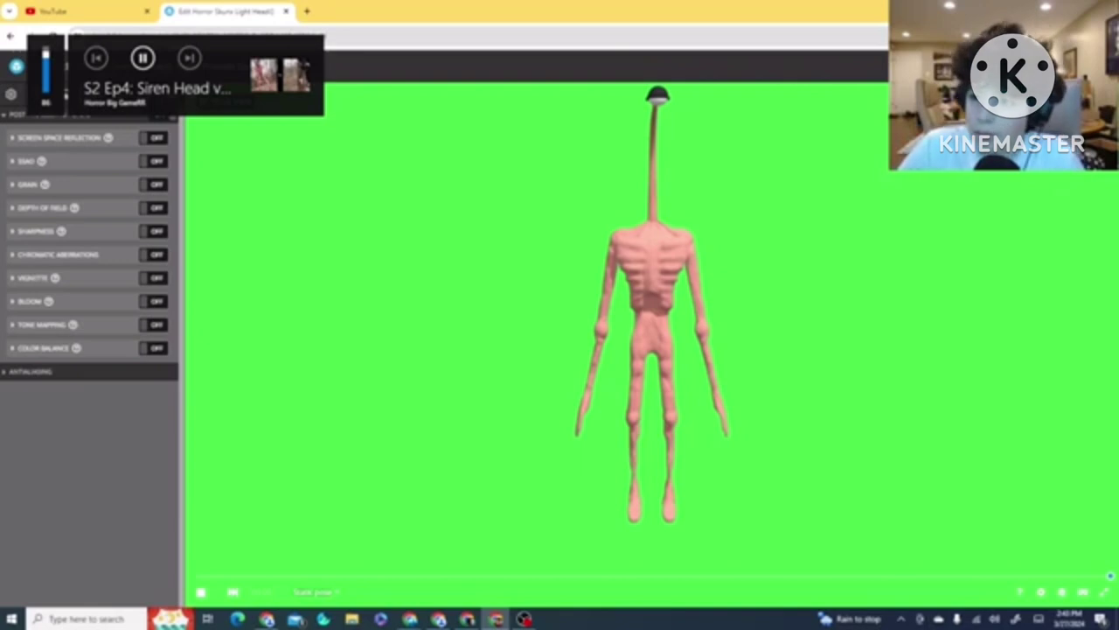
{"action": "key", "text": "super+Down"}
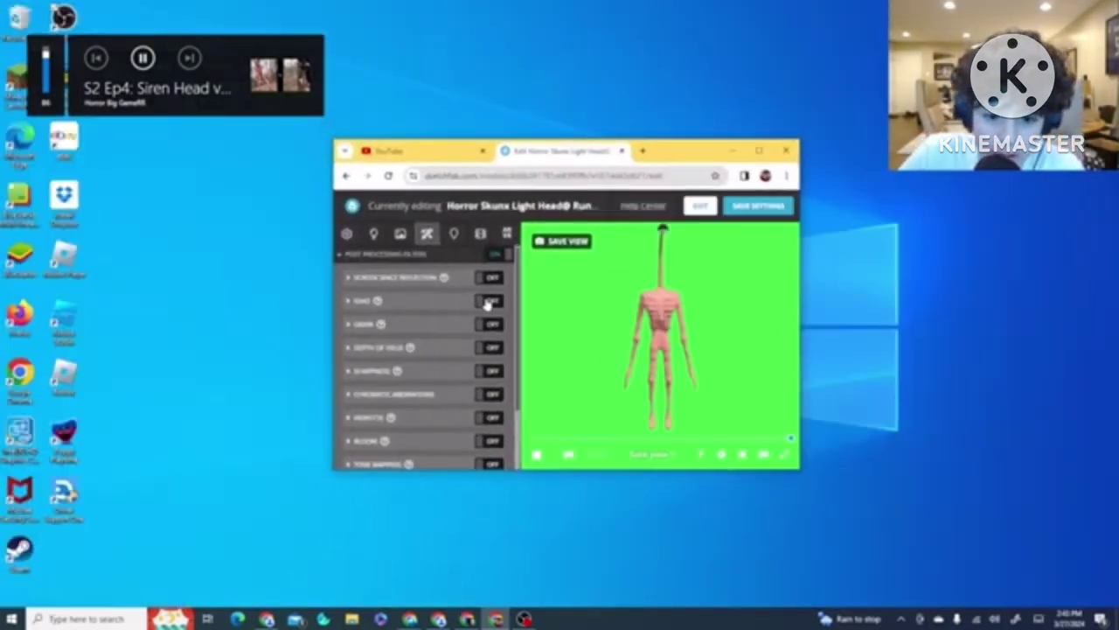
Turn on SSAO, Grain, Sharpness, Bloom and Color Balance, then maximize the browser
{"action": "left_click", "coordinate": [487, 301]}
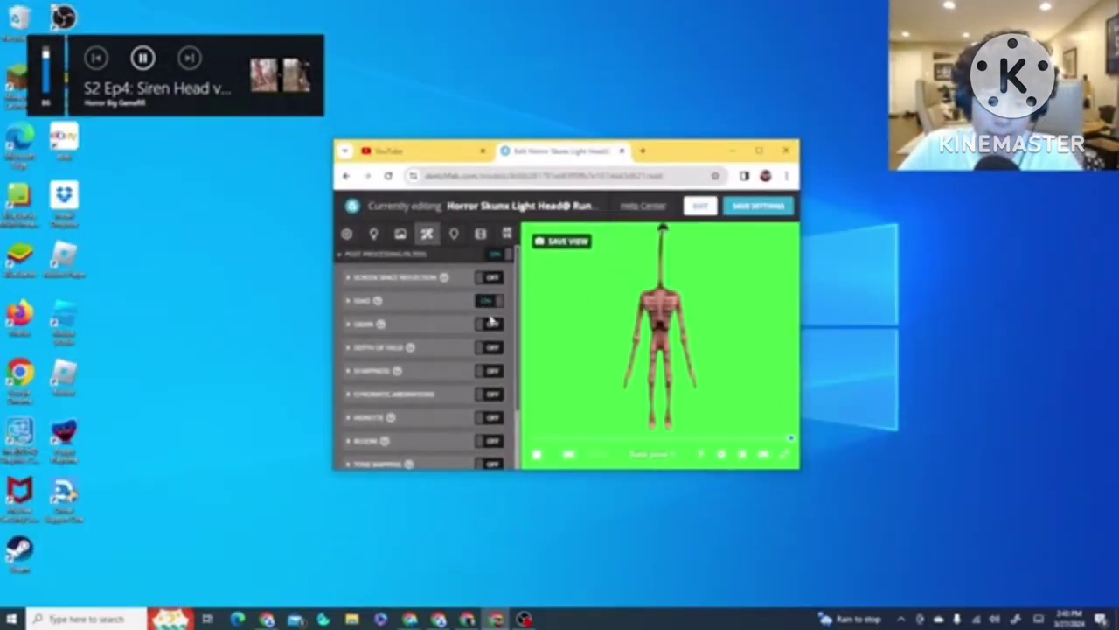
{"action": "left_click", "coordinate": [487, 325]}
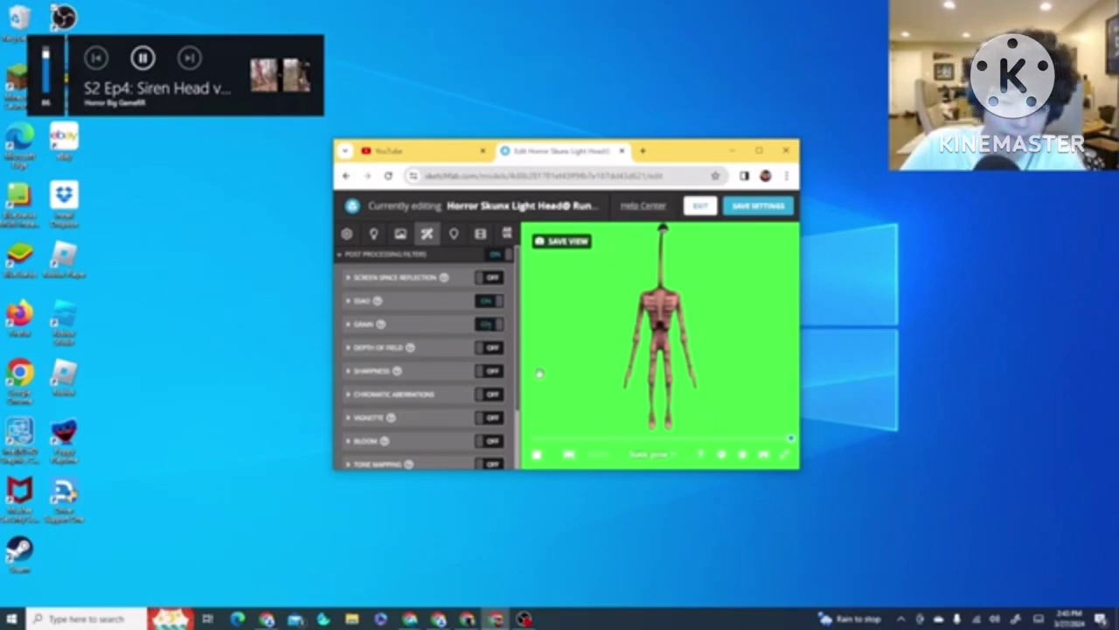
{"action": "left_click", "coordinate": [488, 371]}
{"action": "scroll", "coordinate": [482, 424], "scroll_direction": "down", "scroll_amount": 1}
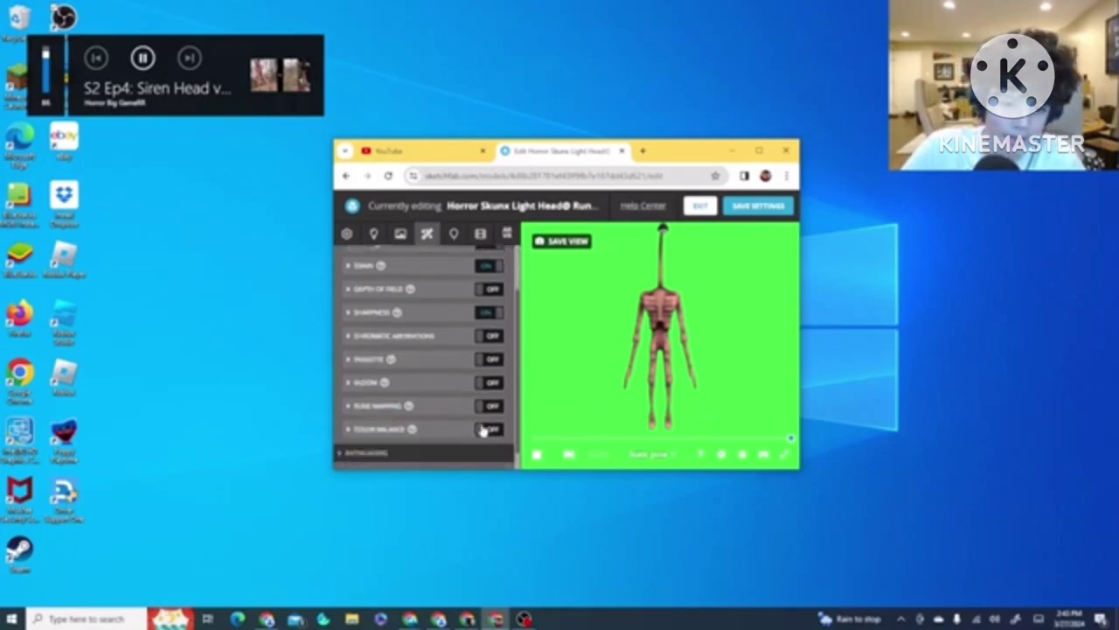
{"action": "left_click", "coordinate": [494, 385]}
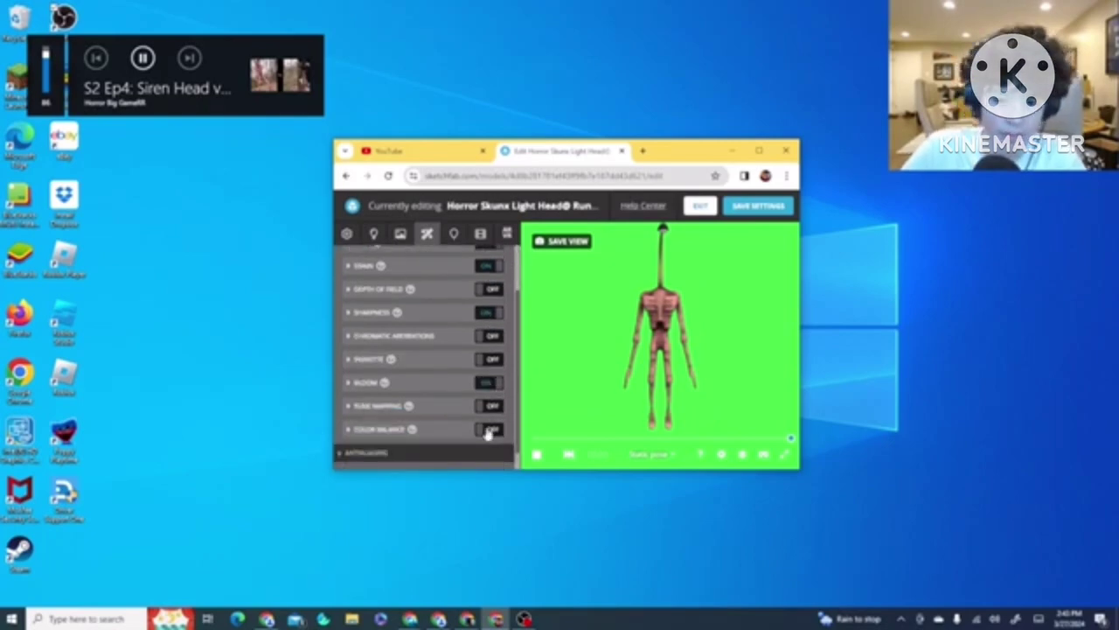
{"action": "left_click", "coordinate": [488, 430]}
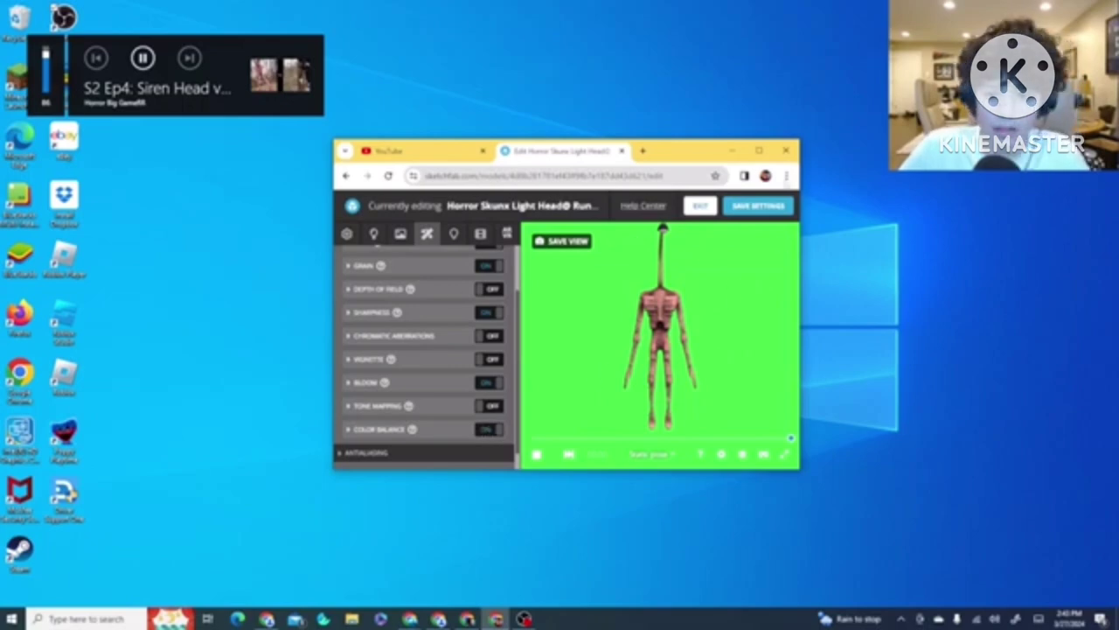
{"action": "left_click", "coordinate": [760, 150]}
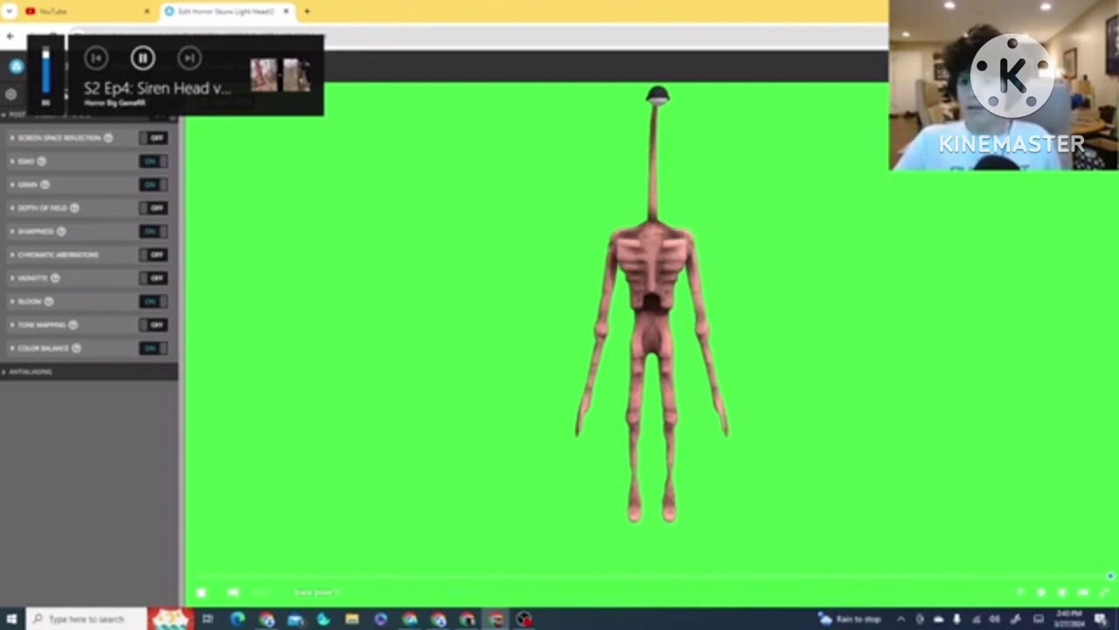
Restore the window and open the Materials settings on another material
{"action": "left_click", "coordinate": [1068, 10]}
{"action": "left_click", "coordinate": [402, 233]}
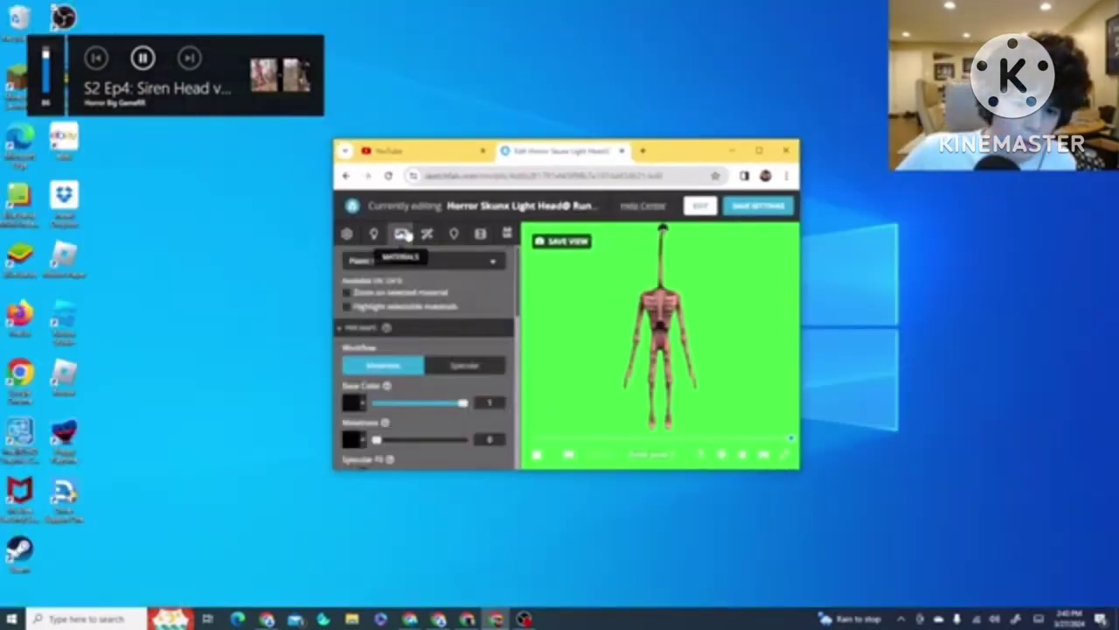
{"action": "scroll", "coordinate": [447, 347], "scroll_direction": "down", "scroll_amount": 3}
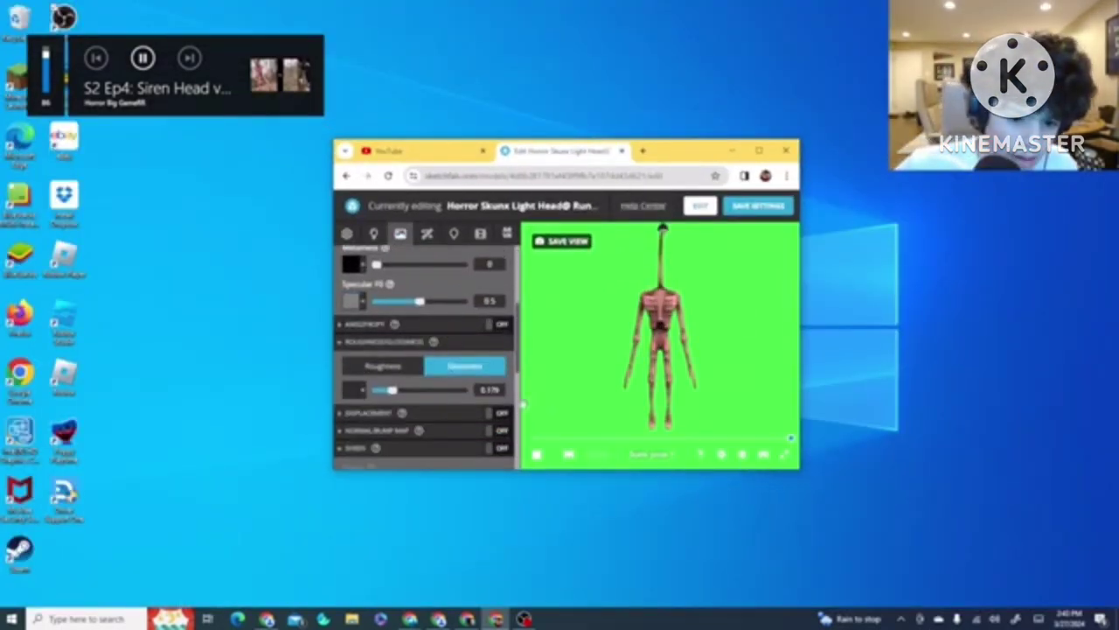
{"action": "scroll", "coordinate": [363, 371], "scroll_direction": "up", "scroll_amount": 5}
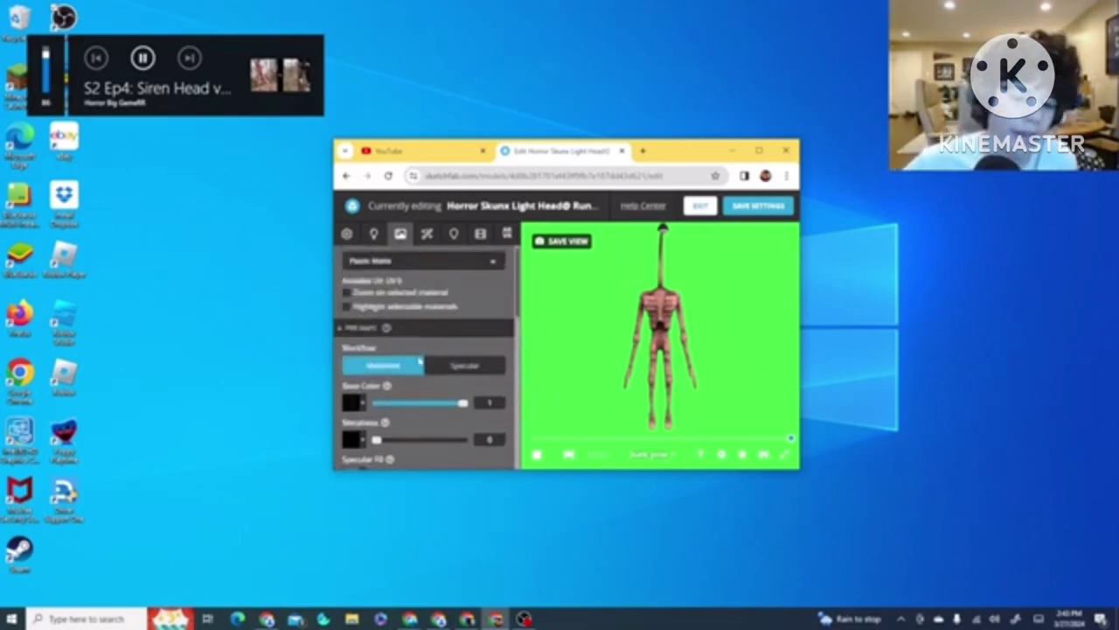
{"action": "left_click", "coordinate": [419, 268]}
{"action": "left_click", "coordinate": [437, 292]}
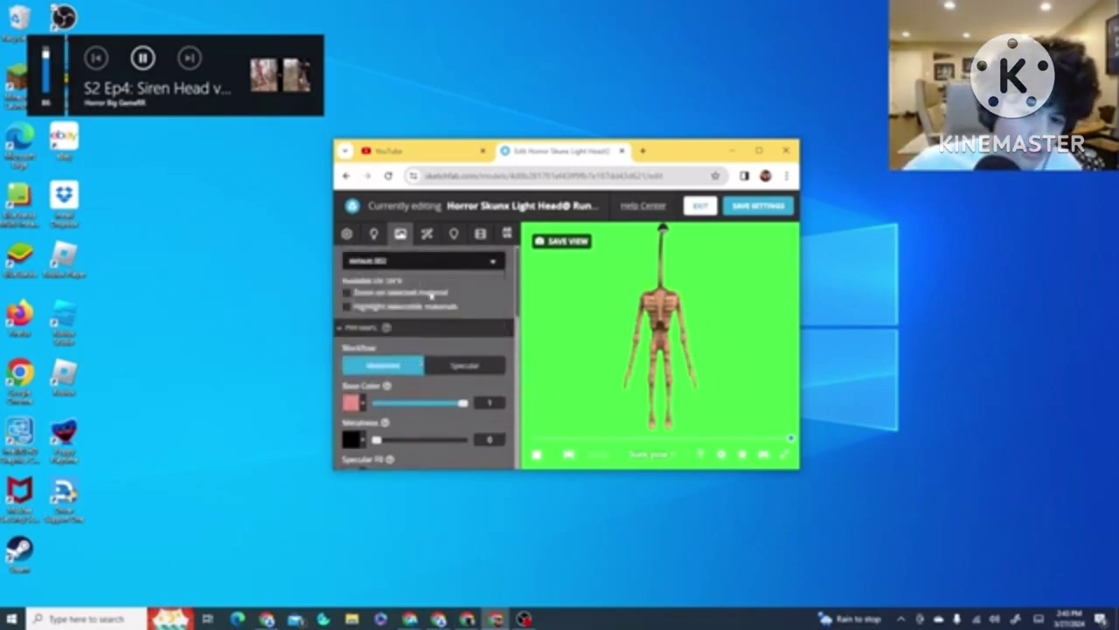
Turn on Emission for the selected material
{"action": "scroll", "coordinate": [406, 385], "scroll_direction": "down", "scroll_amount": 5}
{"action": "scroll", "coordinate": [401, 401], "scroll_direction": "down", "scroll_amount": 2}
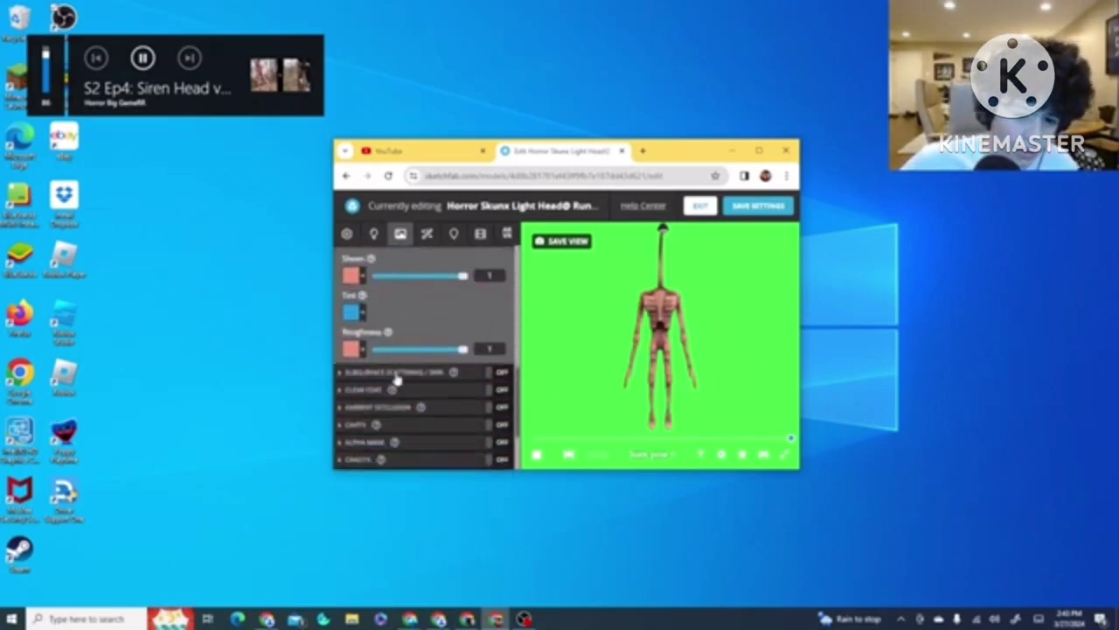
{"action": "scroll", "coordinate": [437, 367], "scroll_direction": "up", "scroll_amount": 10}
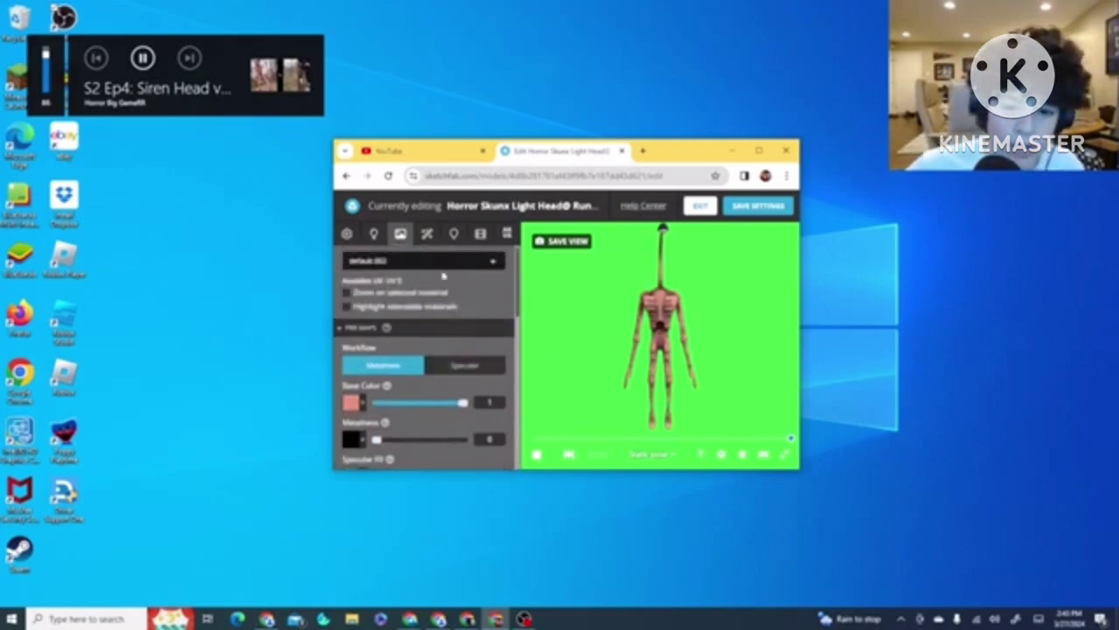
{"action": "scroll", "coordinate": [411, 349], "scroll_direction": "down", "scroll_amount": 5}
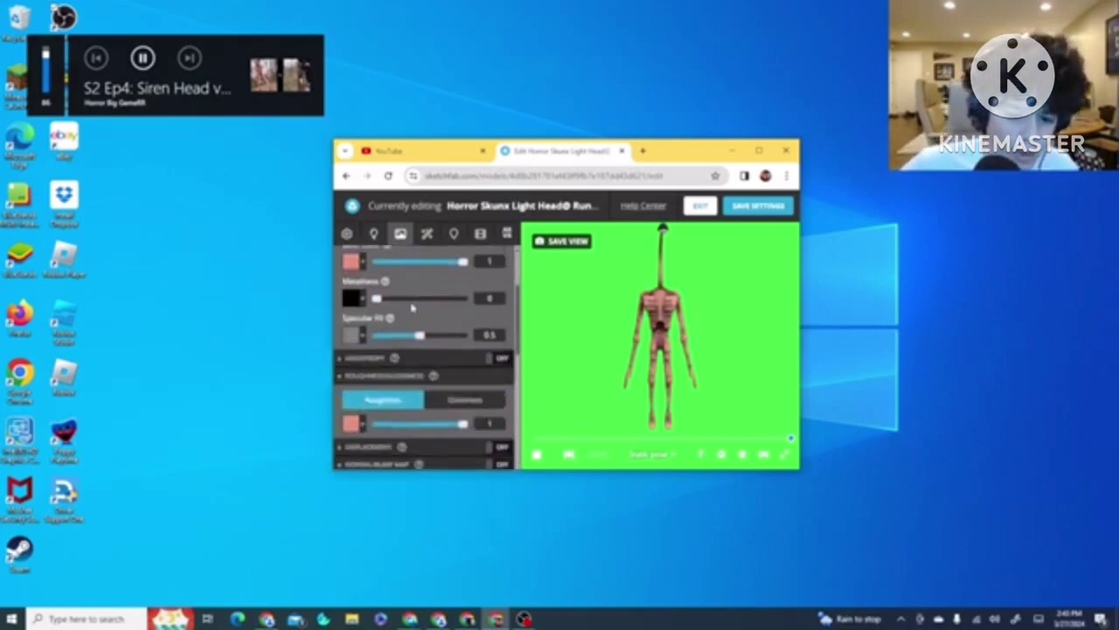
{"action": "scroll", "coordinate": [425, 362], "scroll_direction": "up", "scroll_amount": 5}
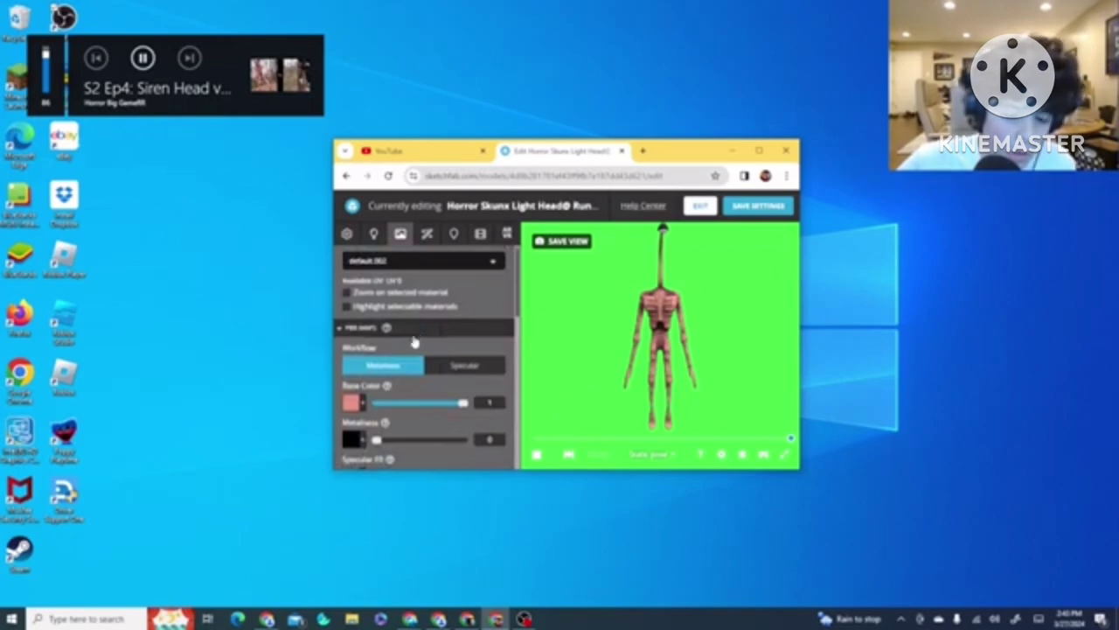
{"action": "scroll", "coordinate": [422, 350], "scroll_direction": "down", "scroll_amount": 5}
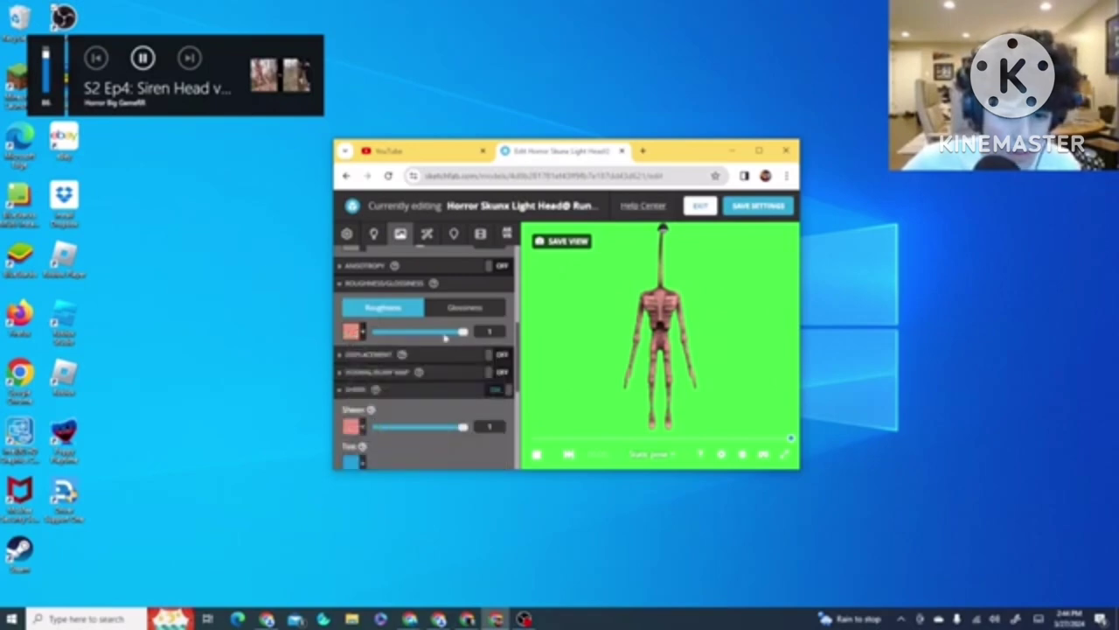
{"action": "scroll", "coordinate": [448, 355], "scroll_direction": "down", "scroll_amount": 1}
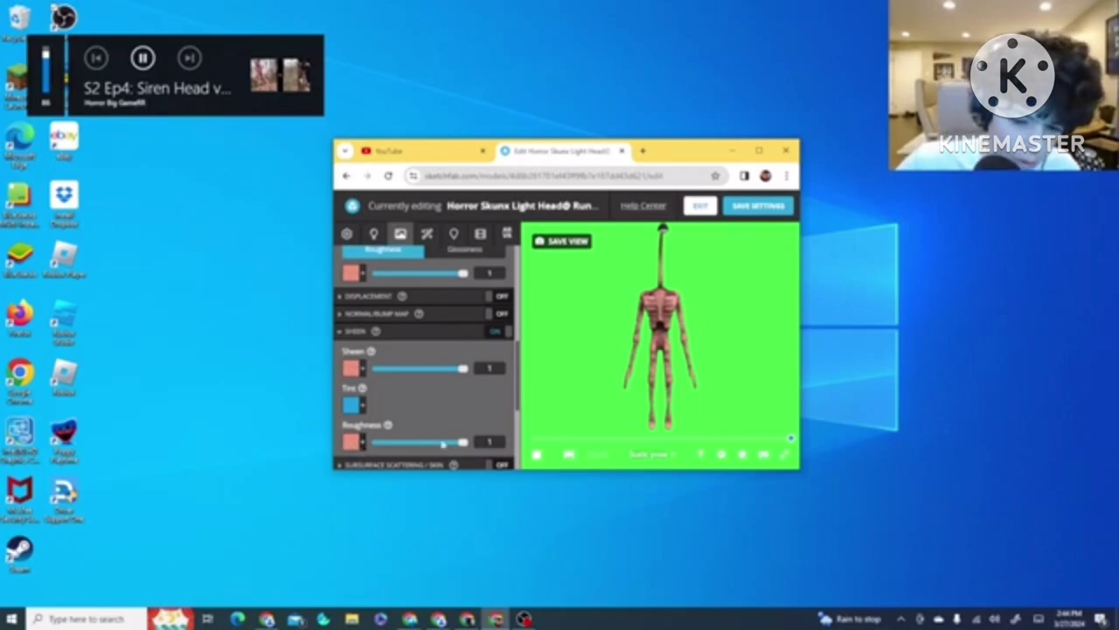
{"action": "scroll", "coordinate": [442, 437], "scroll_direction": "down", "scroll_amount": 3}
{"action": "left_click", "coordinate": [346, 394]}
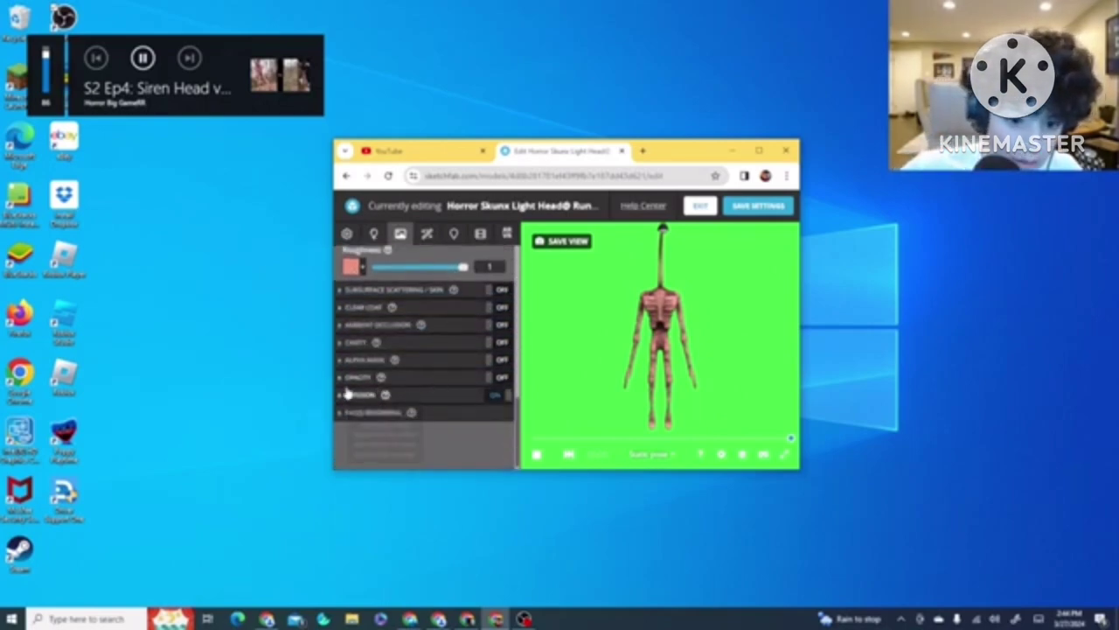
{"action": "scroll", "coordinate": [348, 396], "scroll_direction": "down", "scroll_amount": 1}
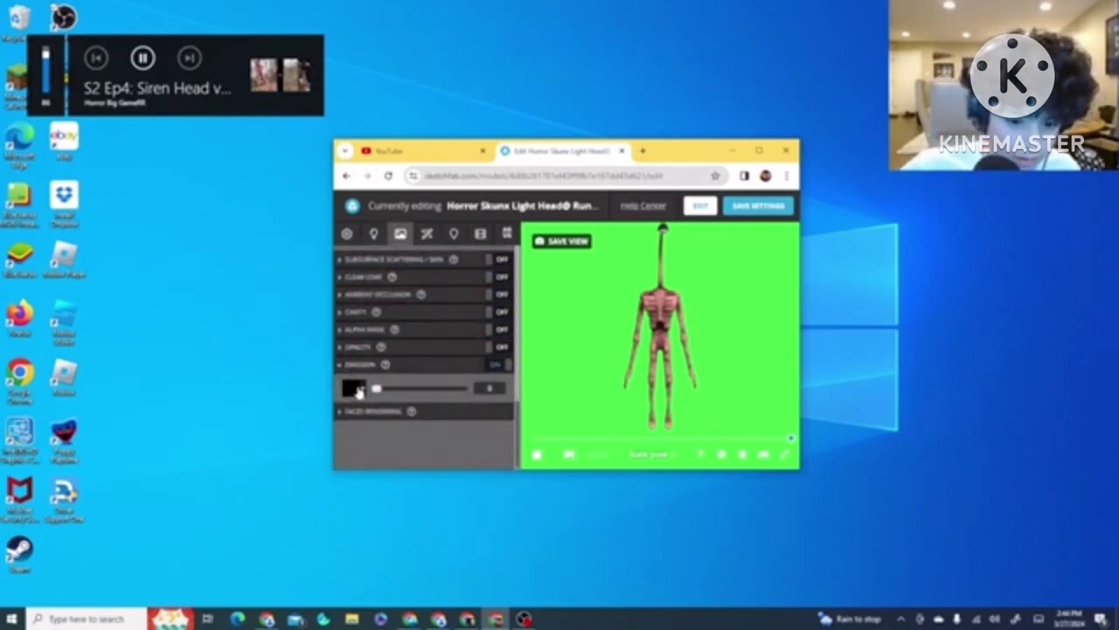
{"action": "scroll", "coordinate": [415, 288], "scroll_direction": "up", "scroll_amount": 10}
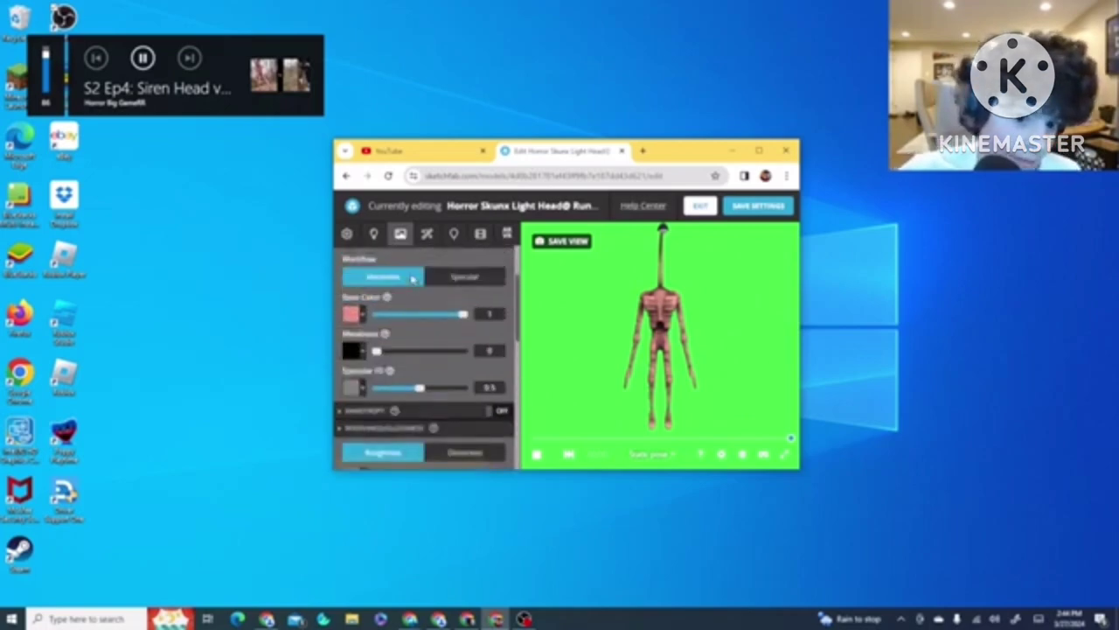
Step through the next two materials, reviewing their settings
{"action": "left_click", "coordinate": [421, 260]}
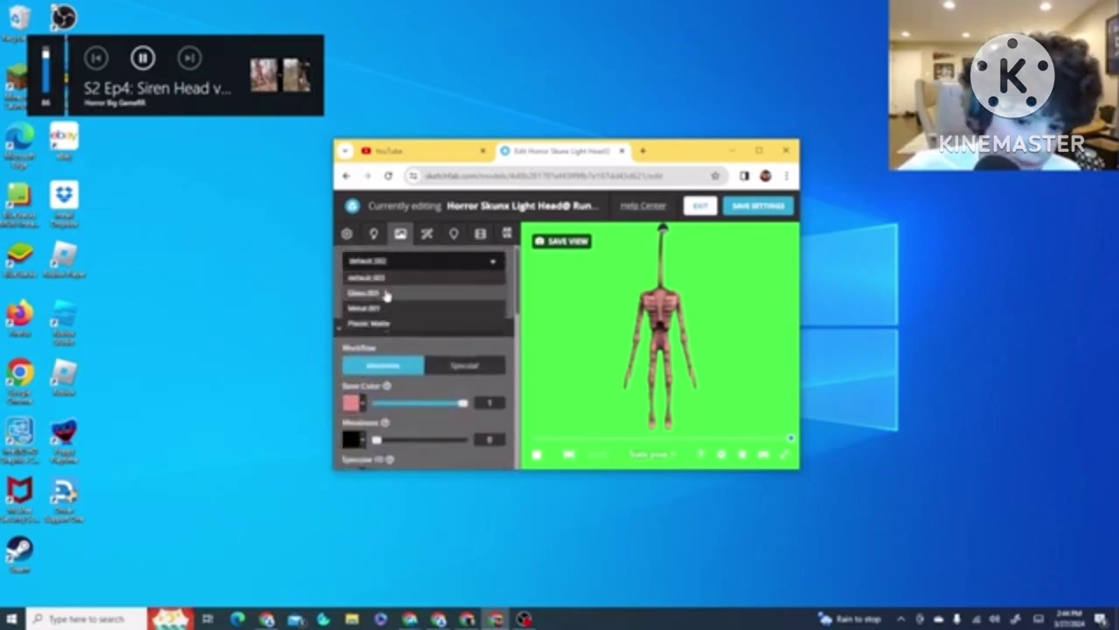
{"action": "left_click", "coordinate": [426, 297]}
{"action": "scroll", "coordinate": [433, 323], "scroll_direction": "down", "scroll_amount": 10}
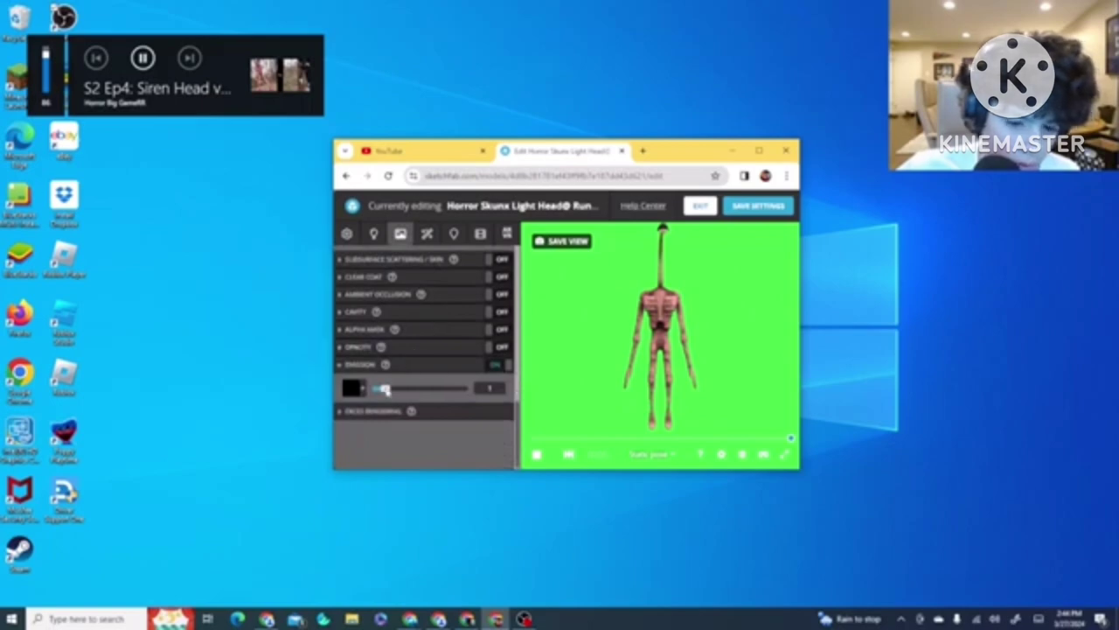
{"action": "scroll", "coordinate": [417, 289], "scroll_direction": "up", "scroll_amount": 10}
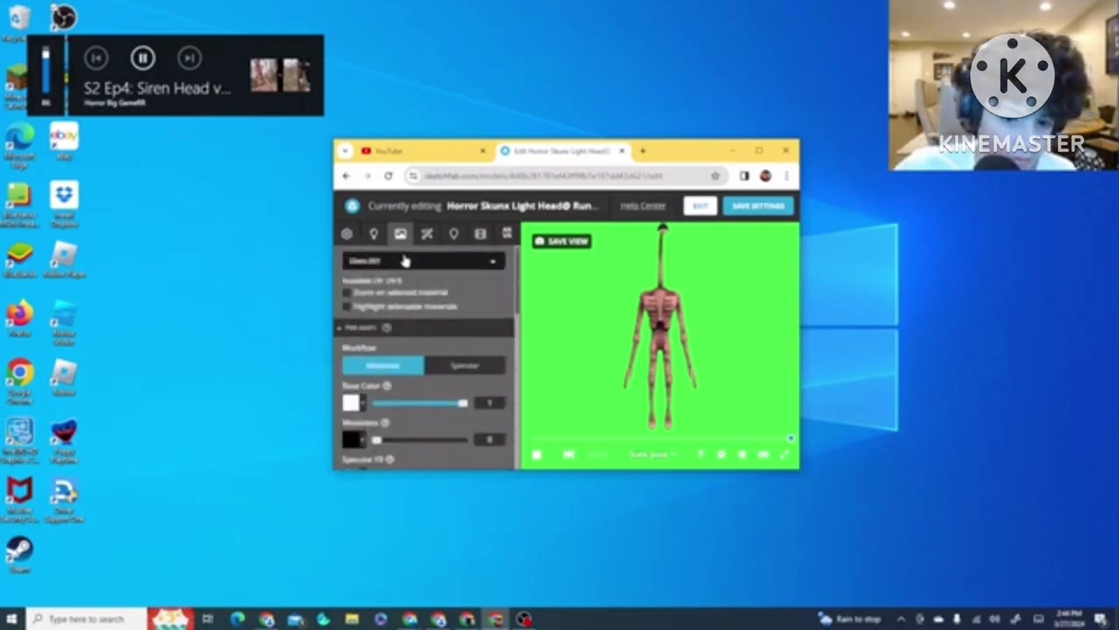
{"action": "left_click", "coordinate": [405, 260]}
{"action": "left_click", "coordinate": [382, 313]}
{"action": "scroll", "coordinate": [385, 315], "scroll_direction": "down", "scroll_amount": 5}
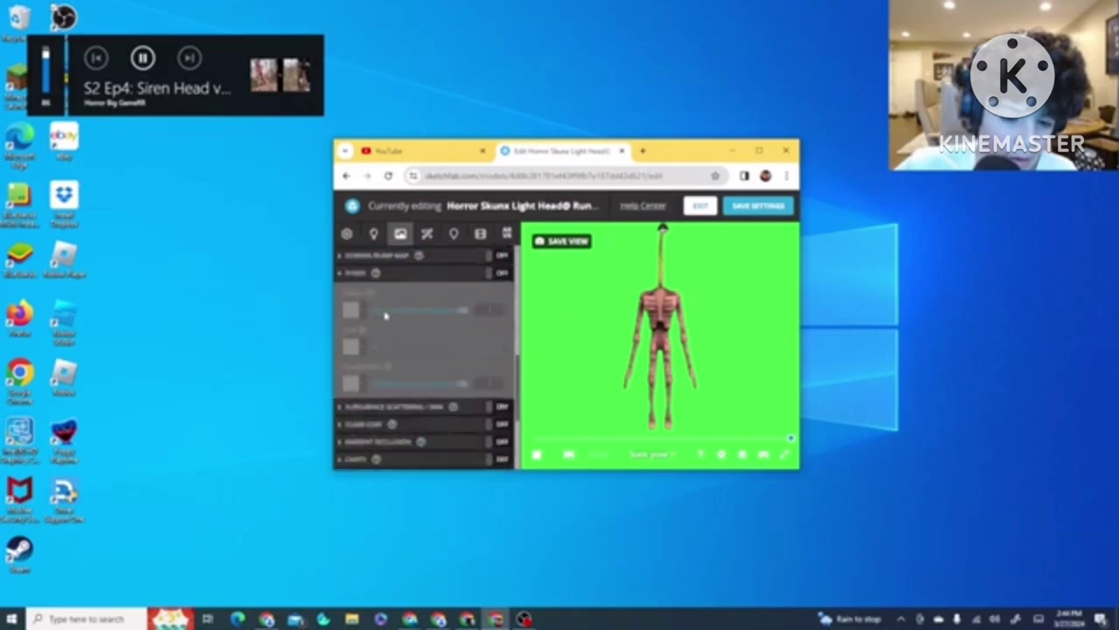
{"action": "scroll", "coordinate": [385, 315], "scroll_direction": "down", "scroll_amount": 5}
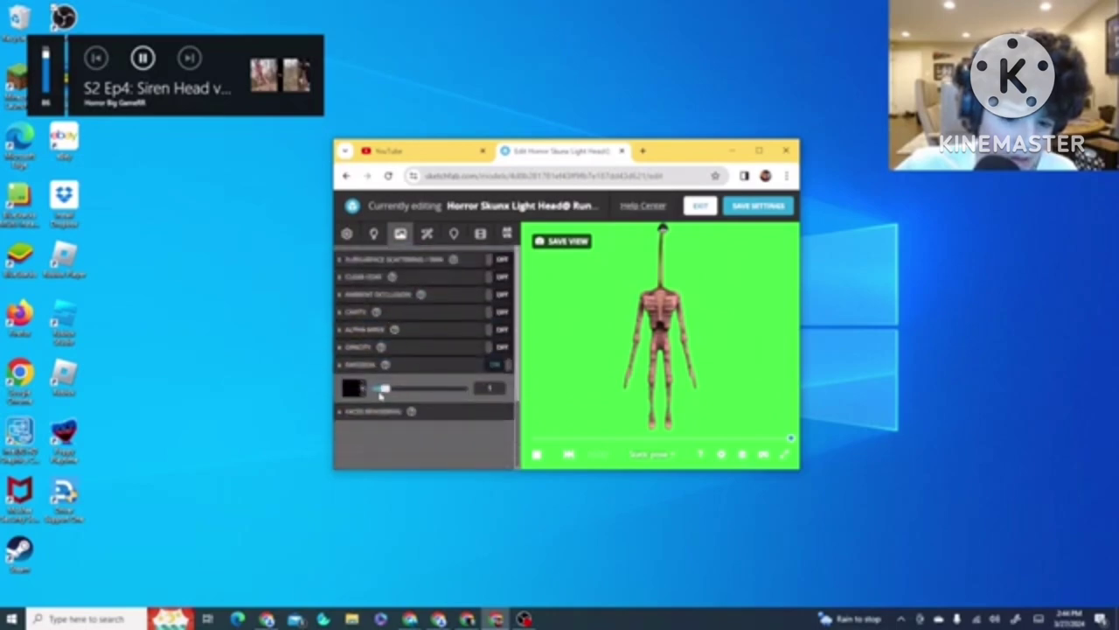
{"action": "scroll", "coordinate": [382, 393], "scroll_direction": "up", "scroll_amount": 10}
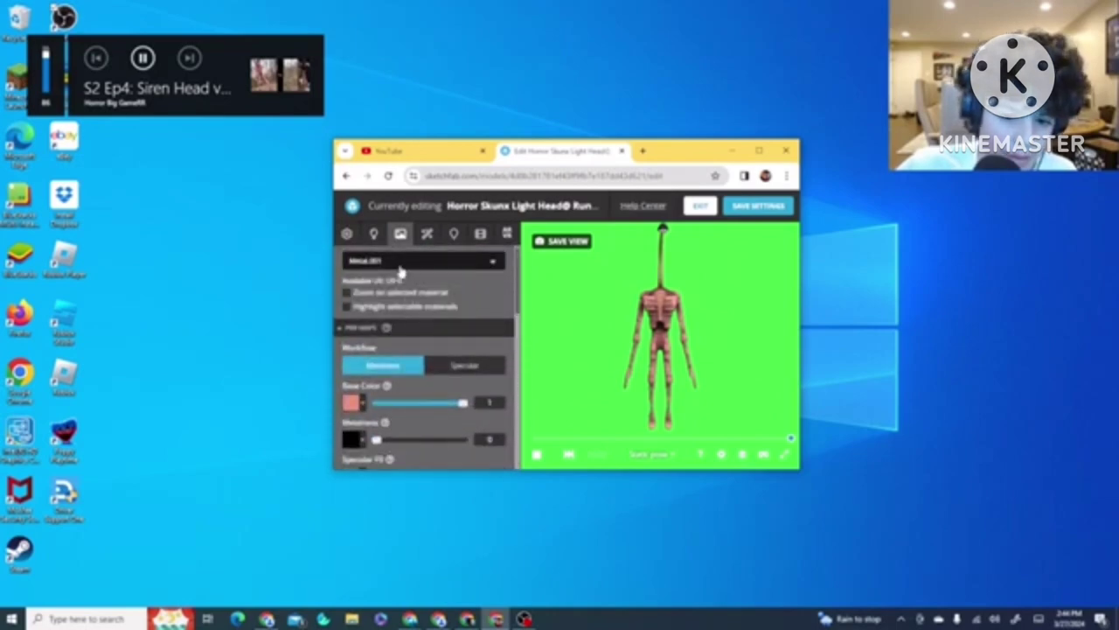
Check the Plastic Metal material, then select default.003
{"action": "left_click", "coordinate": [401, 266]}
{"action": "left_click", "coordinate": [392, 324]}
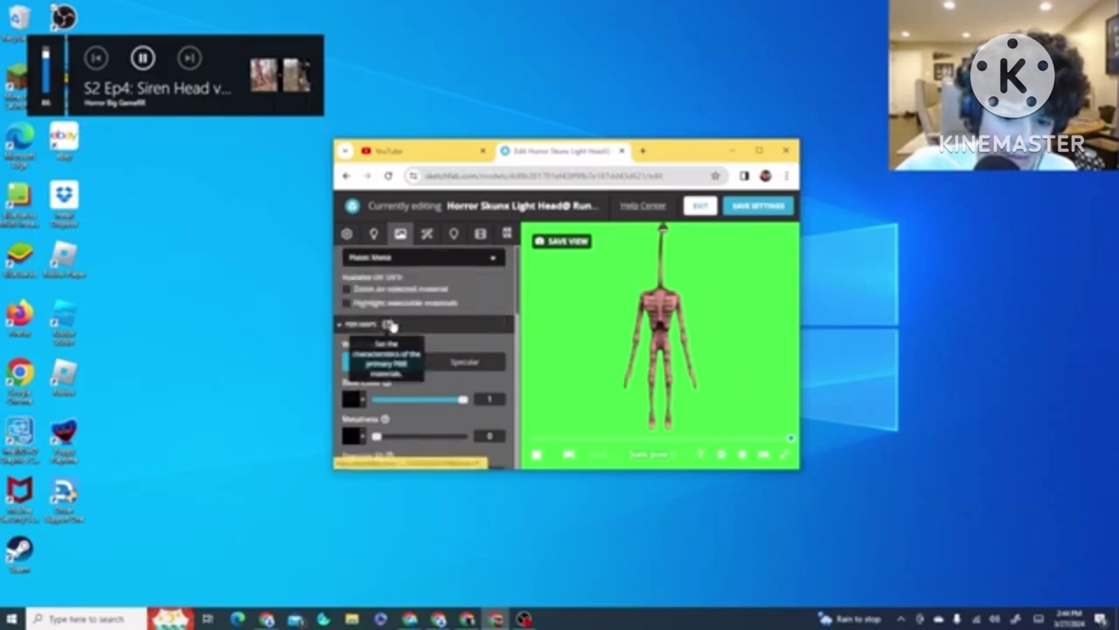
{"action": "scroll", "coordinate": [390, 324], "scroll_direction": "down", "scroll_amount": 5}
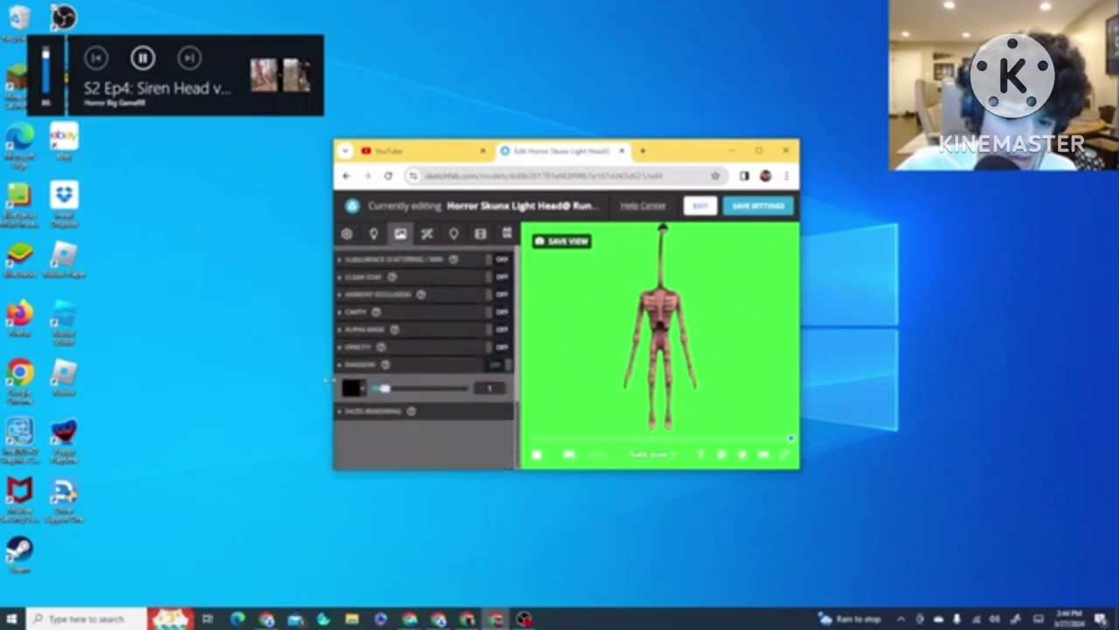
{"action": "scroll", "coordinate": [429, 260], "scroll_direction": "up", "scroll_amount": 5}
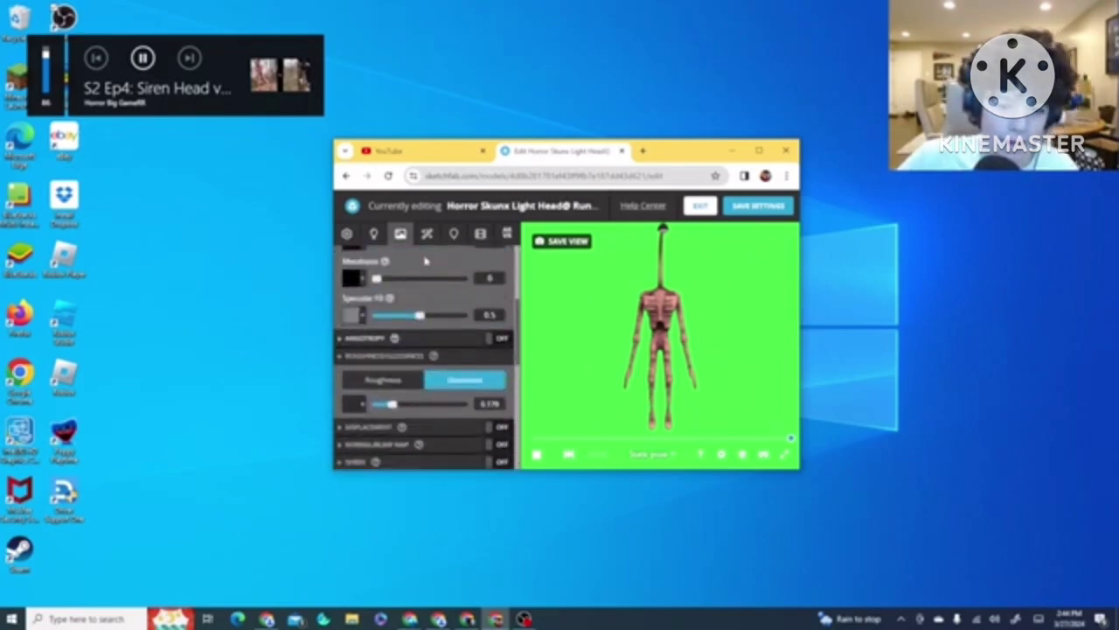
{"action": "left_click", "coordinate": [423, 263]}
{"action": "left_click", "coordinate": [388, 278]}
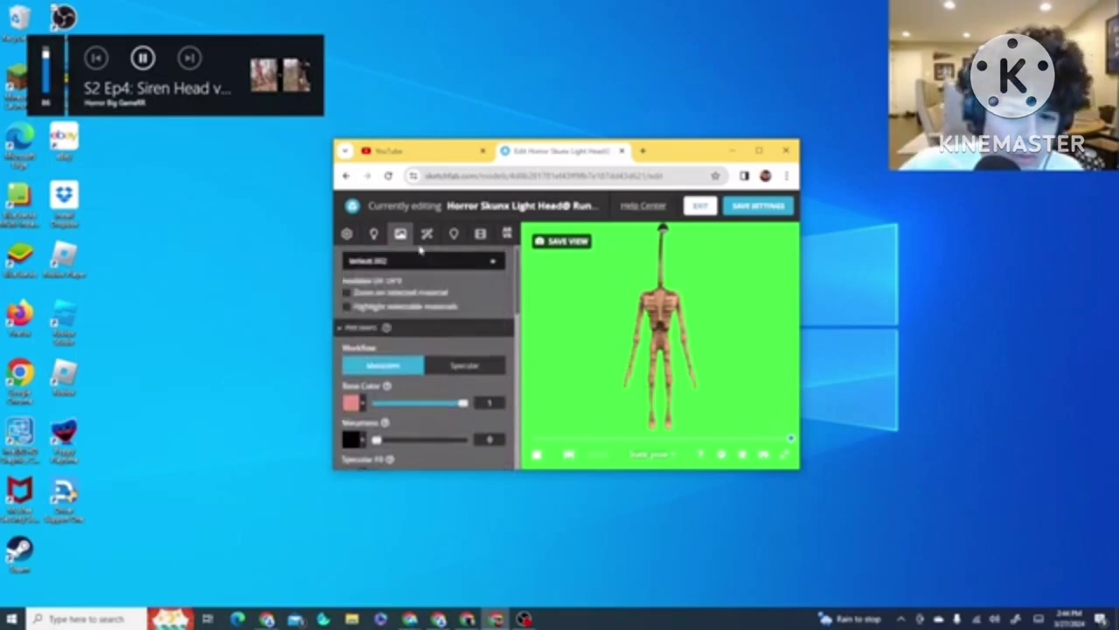
Show the Post Processing Filters with the SSAO and Grain settings expanded
{"action": "left_click", "coordinate": [427, 235]}
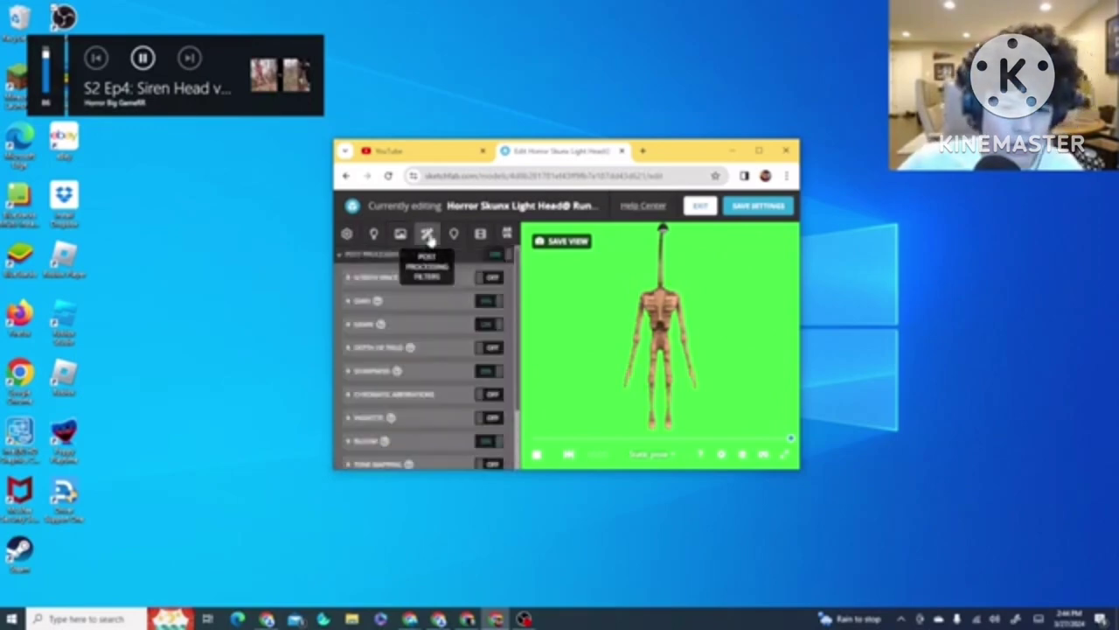
{"action": "left_click", "coordinate": [352, 300]}
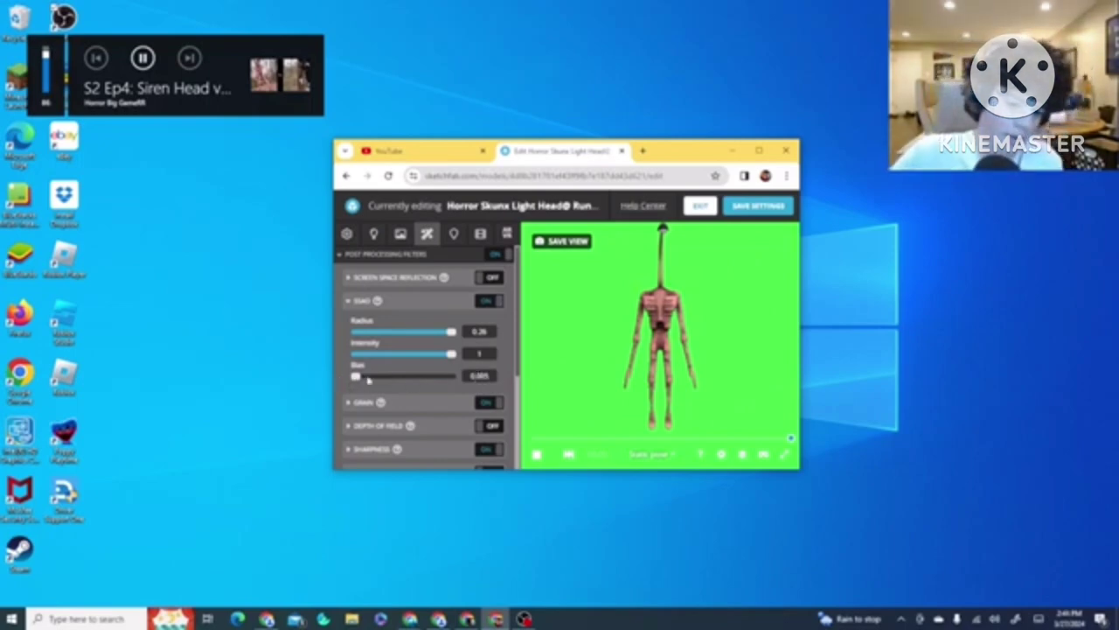
{"action": "scroll", "coordinate": [456, 344], "scroll_direction": "down", "scroll_amount": 1}
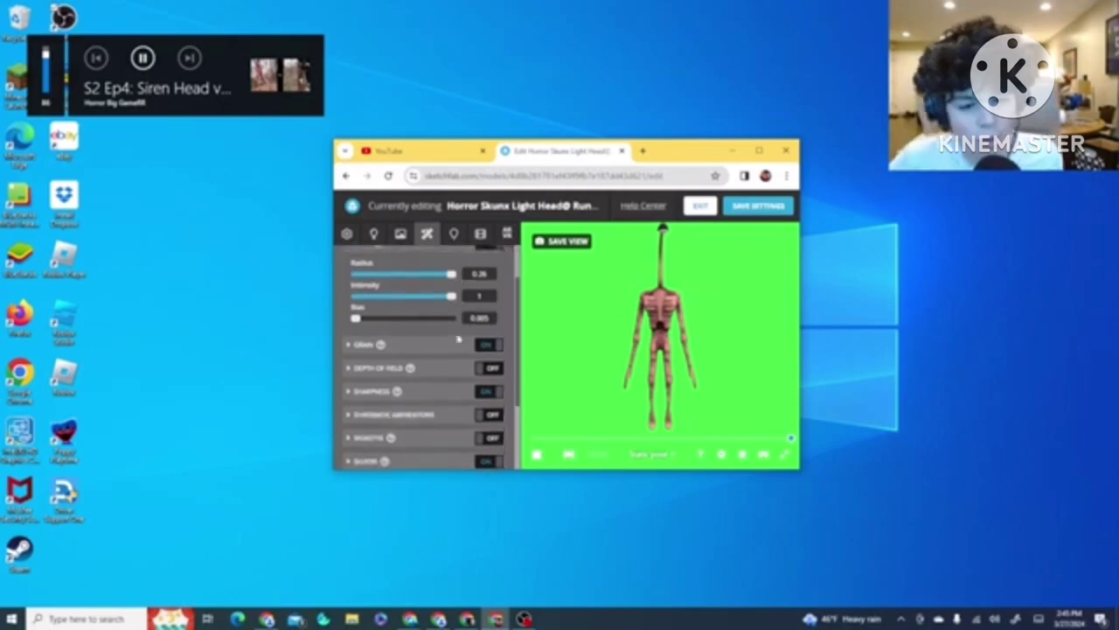
{"action": "left_click", "coordinate": [371, 346]}
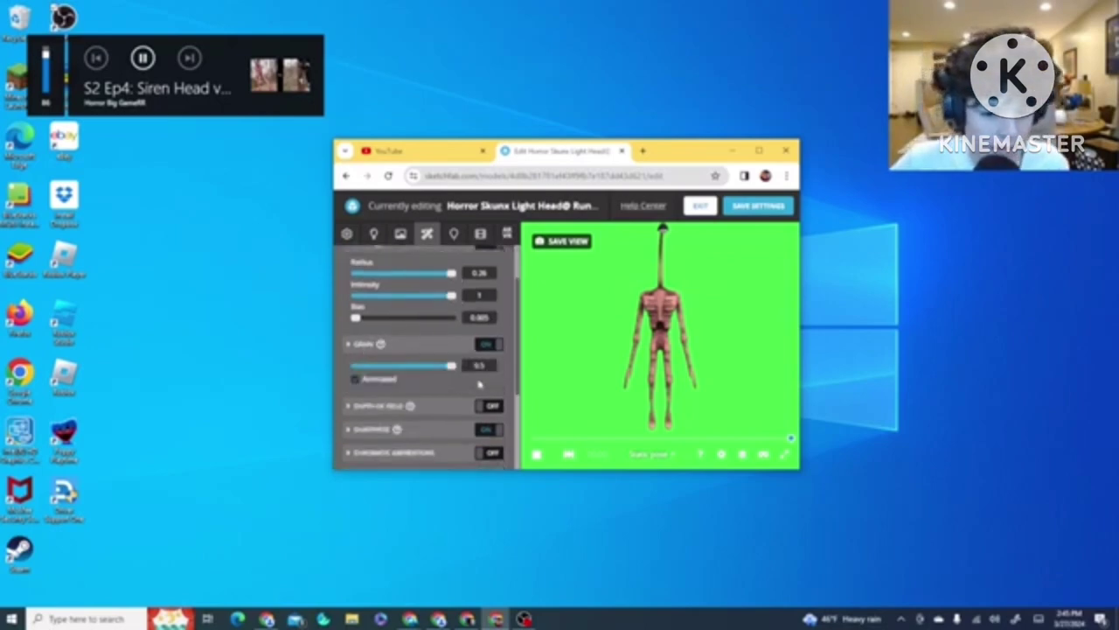
{"action": "left_click", "coordinate": [363, 346]}
{"action": "left_click", "coordinate": [363, 346]}
Expand the Sharpness, Bloom and Color Balance filter settings
{"action": "scroll", "coordinate": [354, 352], "scroll_direction": "down", "scroll_amount": 2}
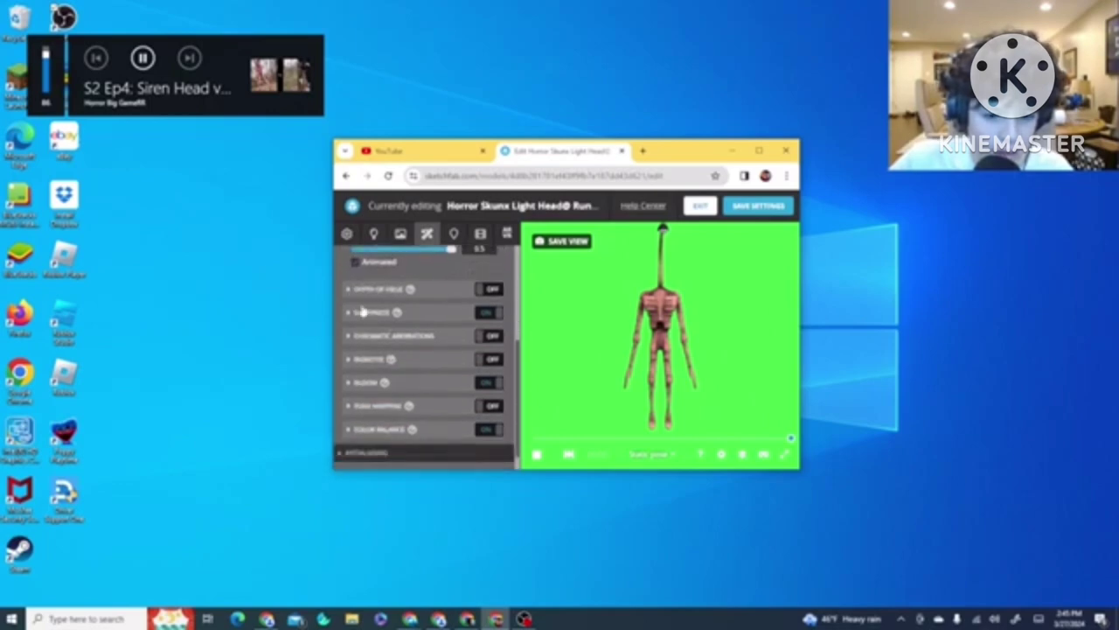
{"action": "left_click", "coordinate": [365, 311]}
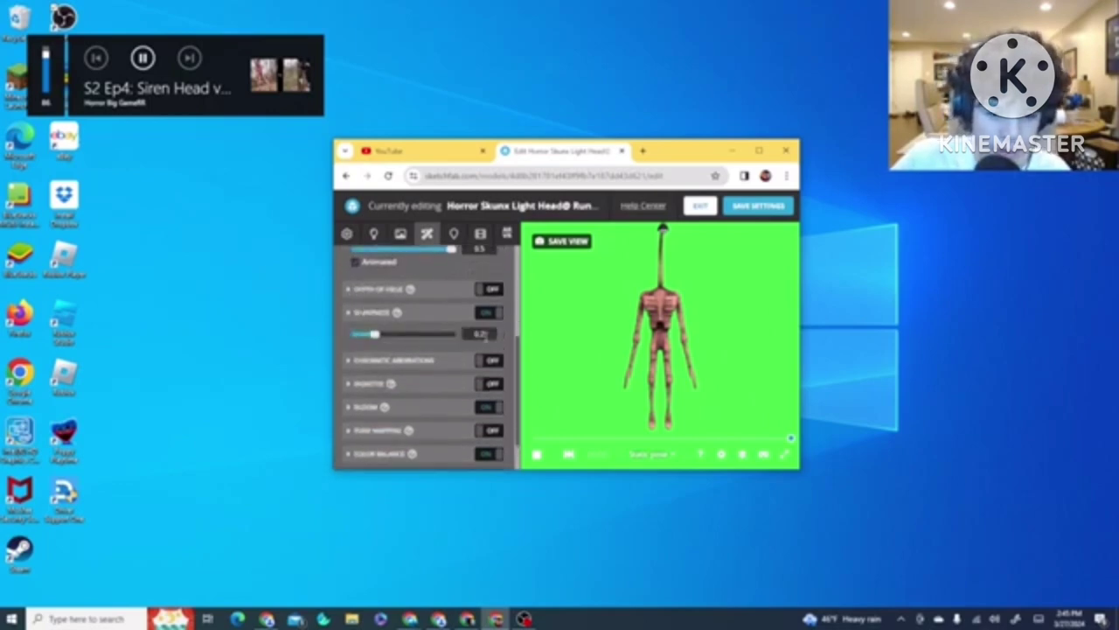
{"action": "scroll", "coordinate": [394, 363], "scroll_direction": "down", "scroll_amount": 2}
{"action": "left_click", "coordinate": [364, 363]}
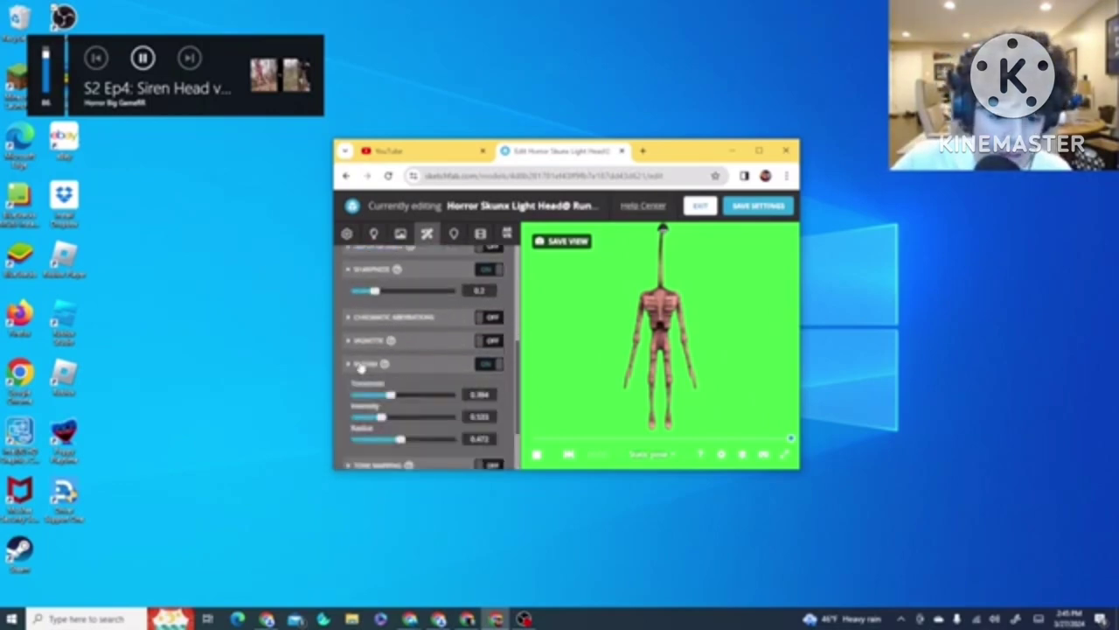
{"action": "scroll", "coordinate": [385, 369], "scroll_direction": "down", "scroll_amount": 1}
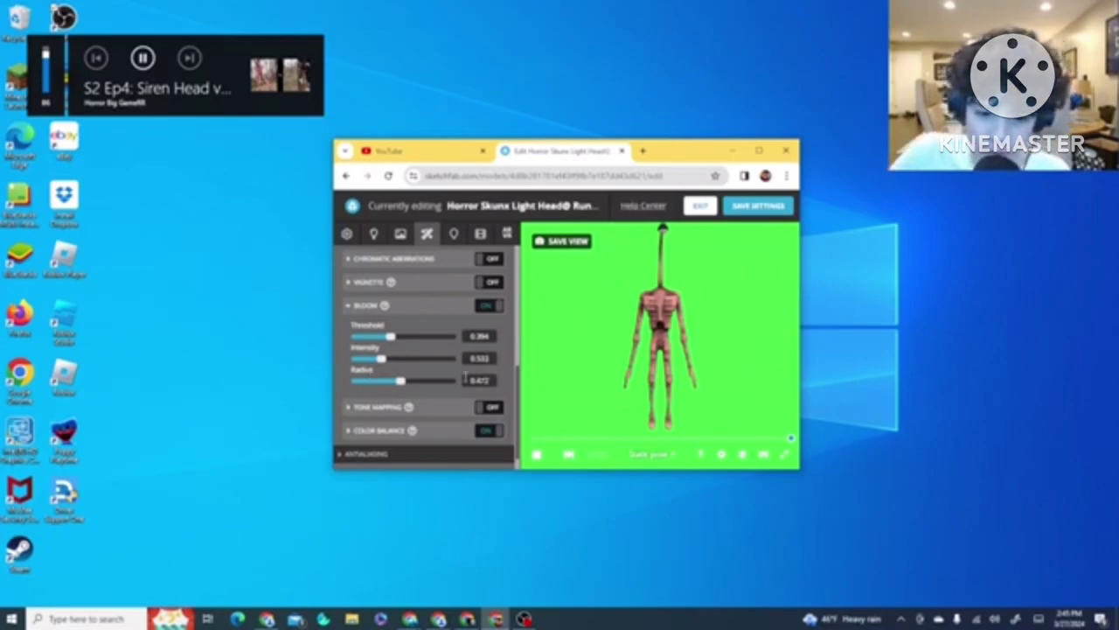
{"action": "scroll", "coordinate": [420, 405], "scroll_direction": "down", "scroll_amount": 1}
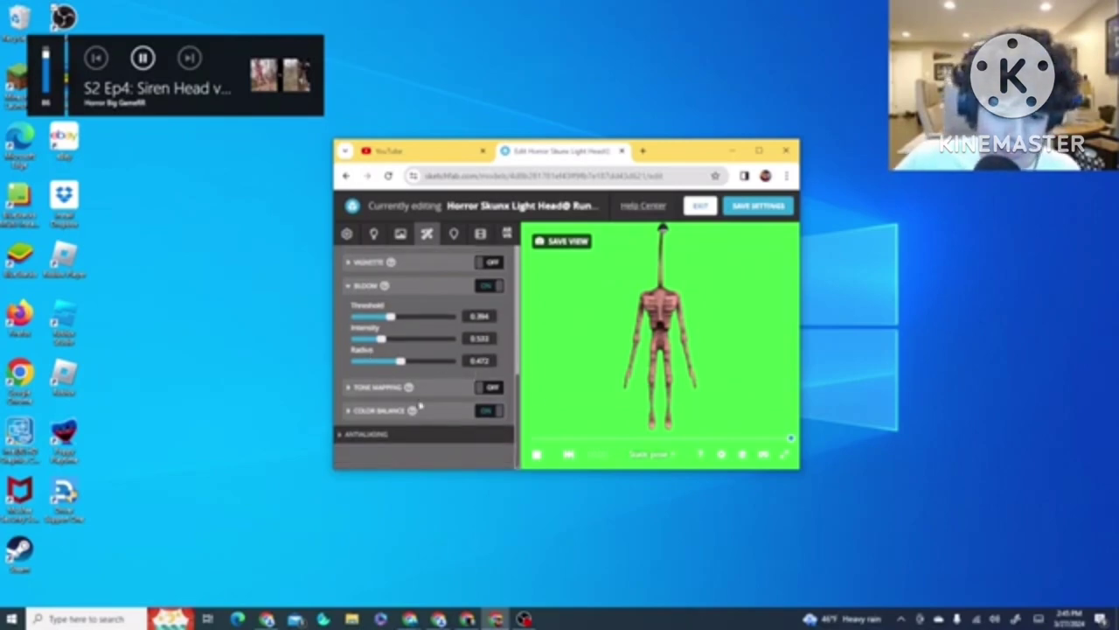
{"action": "left_click", "coordinate": [367, 415]}
{"action": "scroll", "coordinate": [438, 403], "scroll_direction": "down", "scroll_amount": 3}
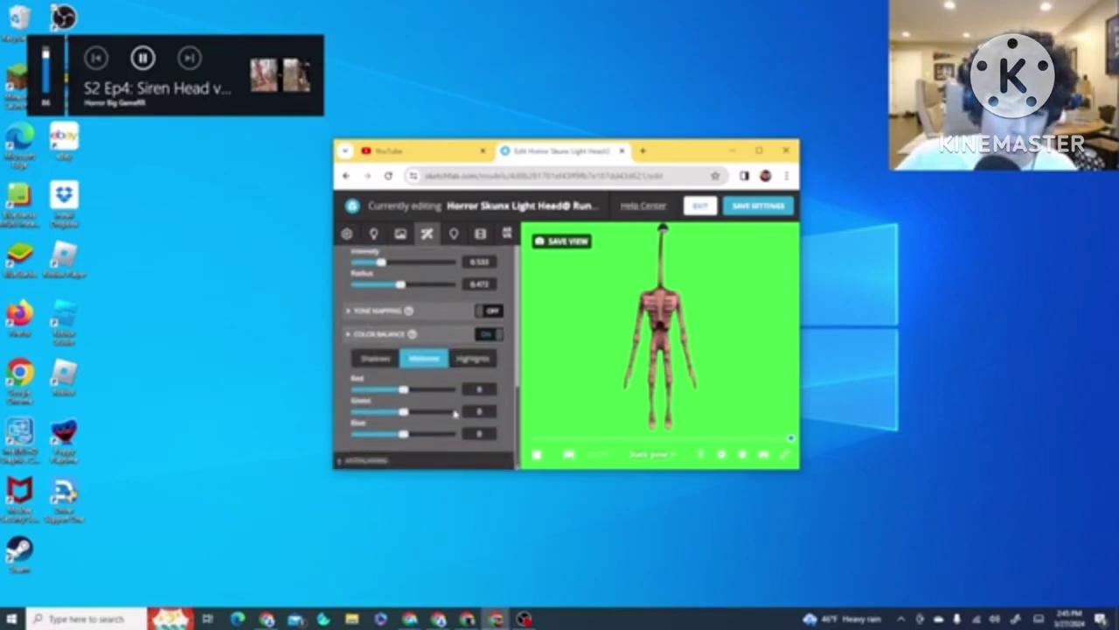
{"action": "scroll", "coordinate": [417, 399], "scroll_direction": "up", "scroll_amount": 6}
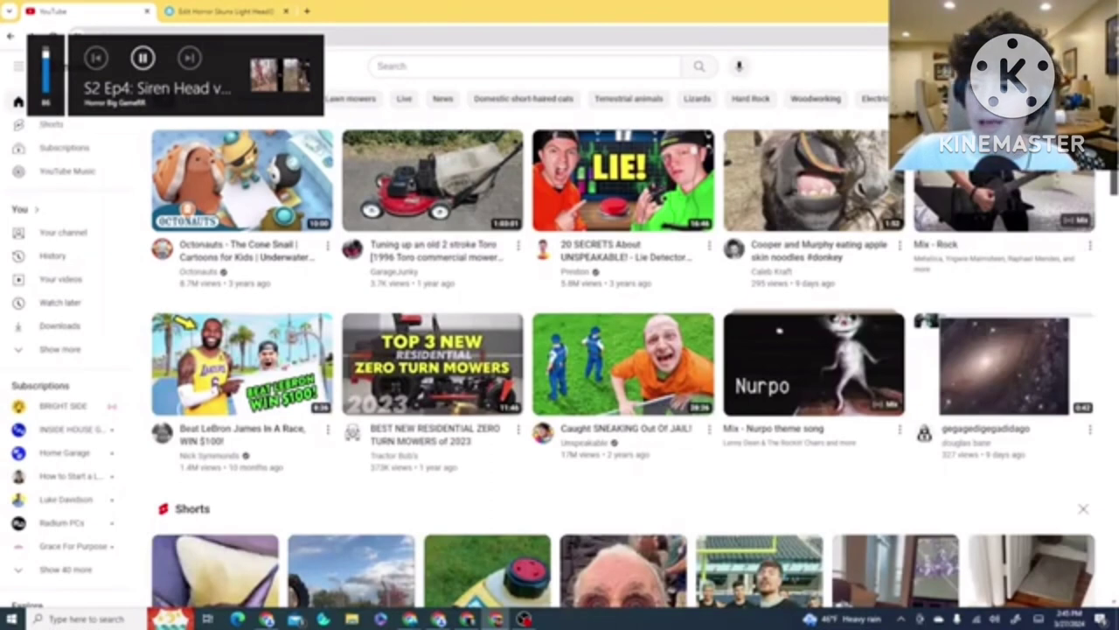
Go to Your channel on YouTube and close the Sketchfab tab, confirming Leave
{"action": "left_click", "coordinate": [1083, 66]}
{"action": "left_click", "coordinate": [970, 154]}
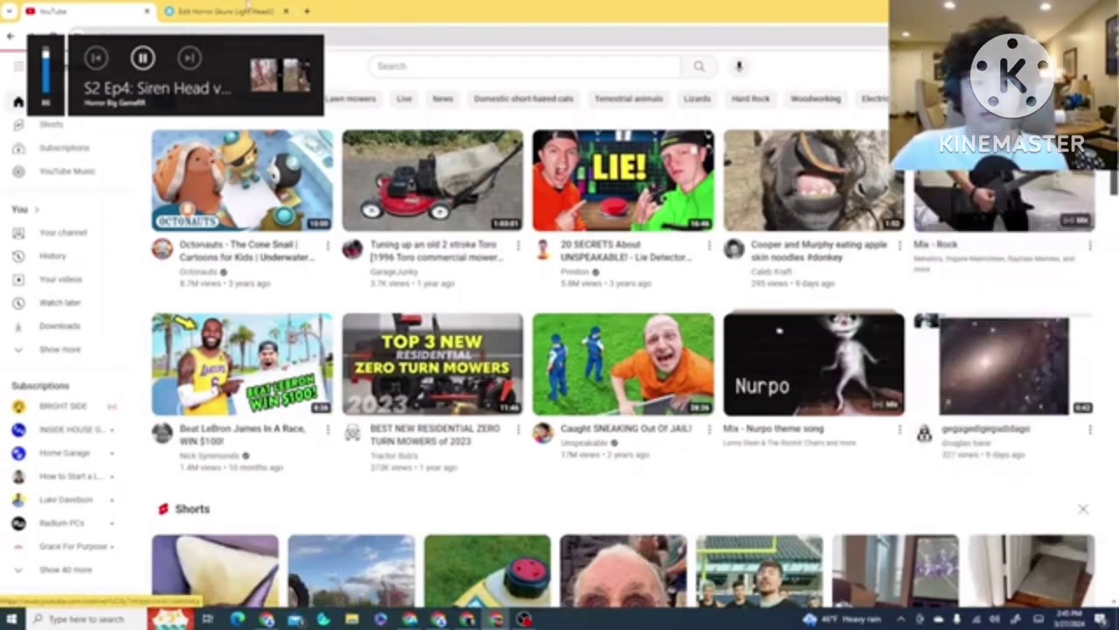
{"action": "left_click", "coordinate": [286, 12]}
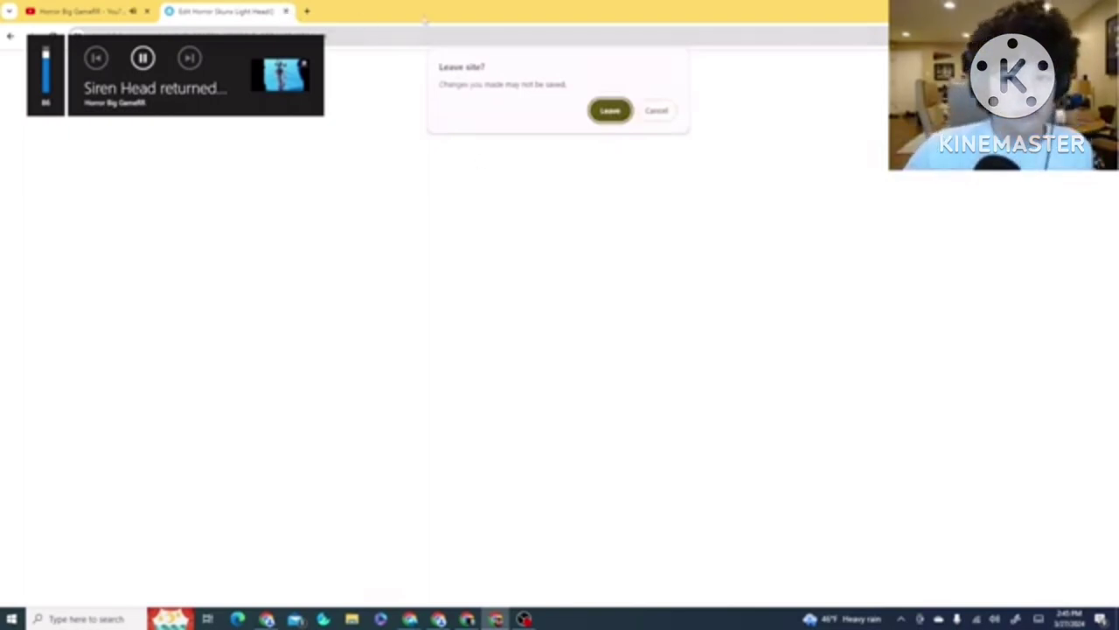
{"action": "left_click", "coordinate": [626, 113]}
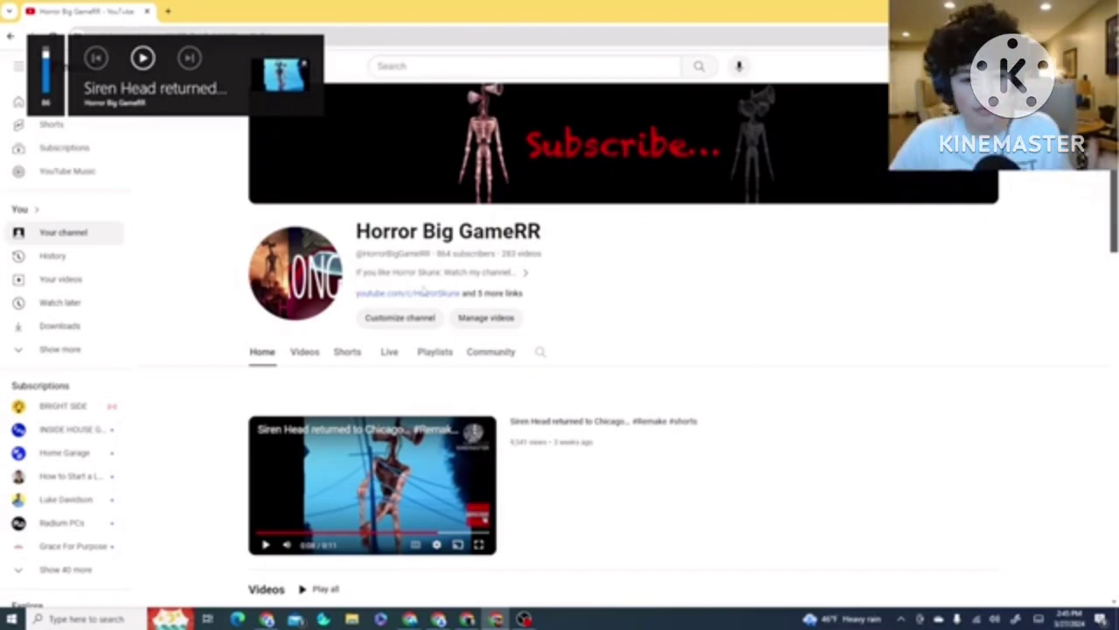
Follow the Social Blade link from the channel's About links
{"action": "left_click", "coordinate": [500, 294]}
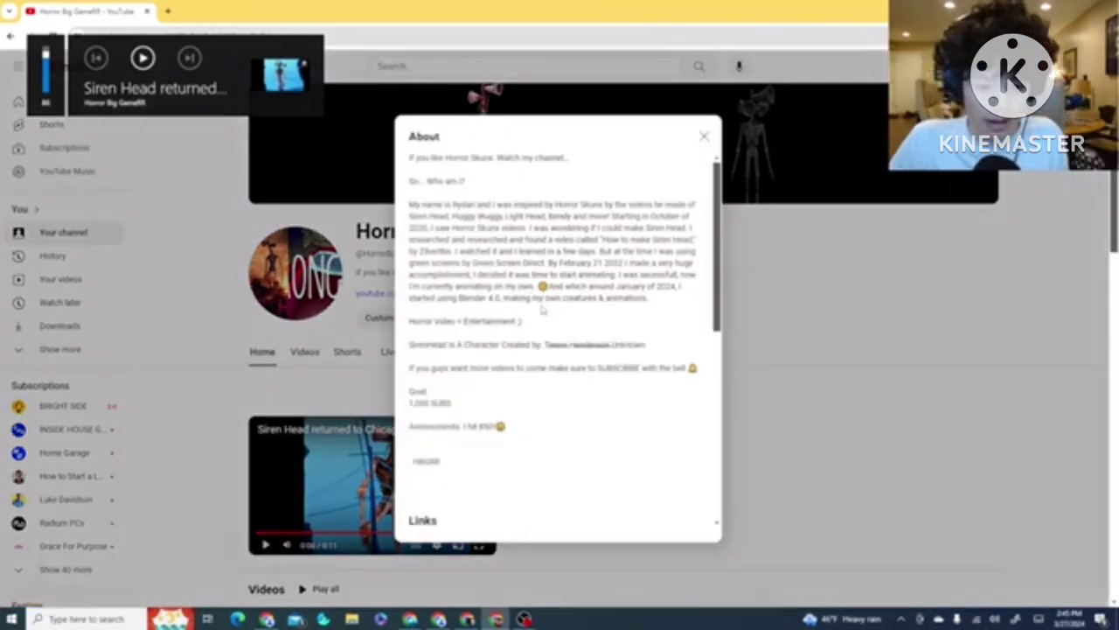
{"action": "scroll", "coordinate": [521, 373], "scroll_direction": "down", "scroll_amount": 3}
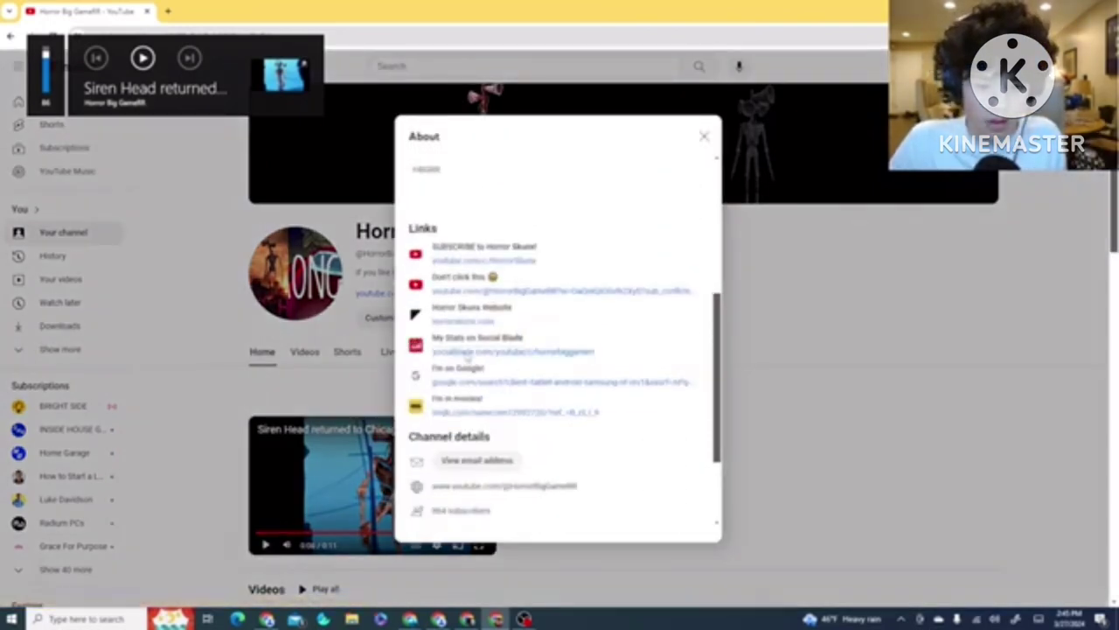
{"action": "left_click", "coordinate": [463, 352]}
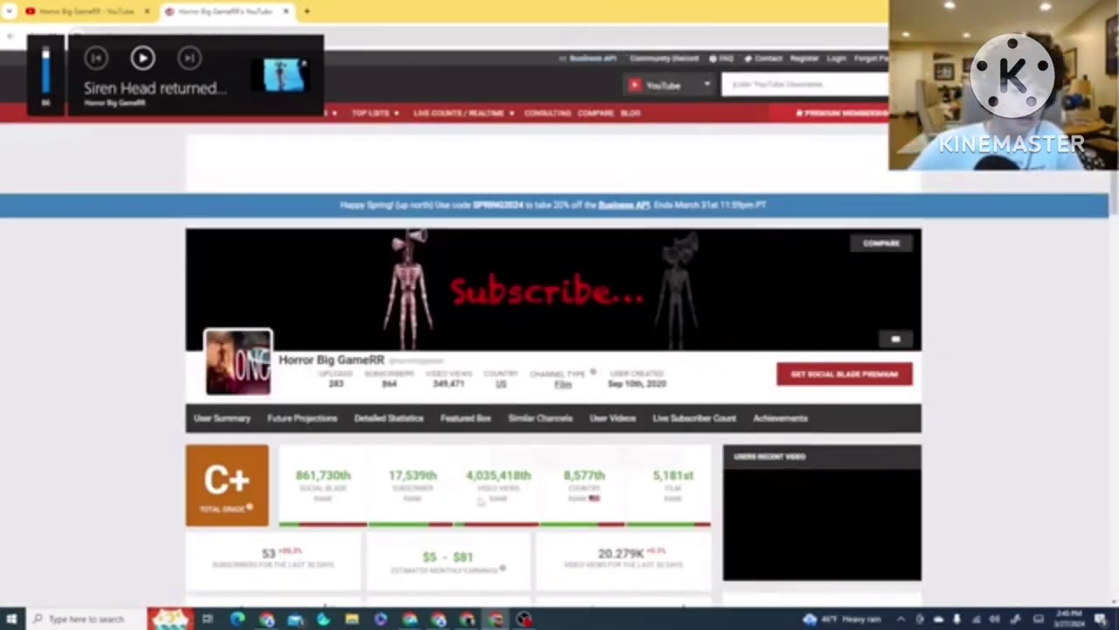
Open the channel's Future Projections on Social Blade and dismiss the advertisement
{"action": "scroll", "coordinate": [525, 424], "scroll_direction": "down", "scroll_amount": 5}
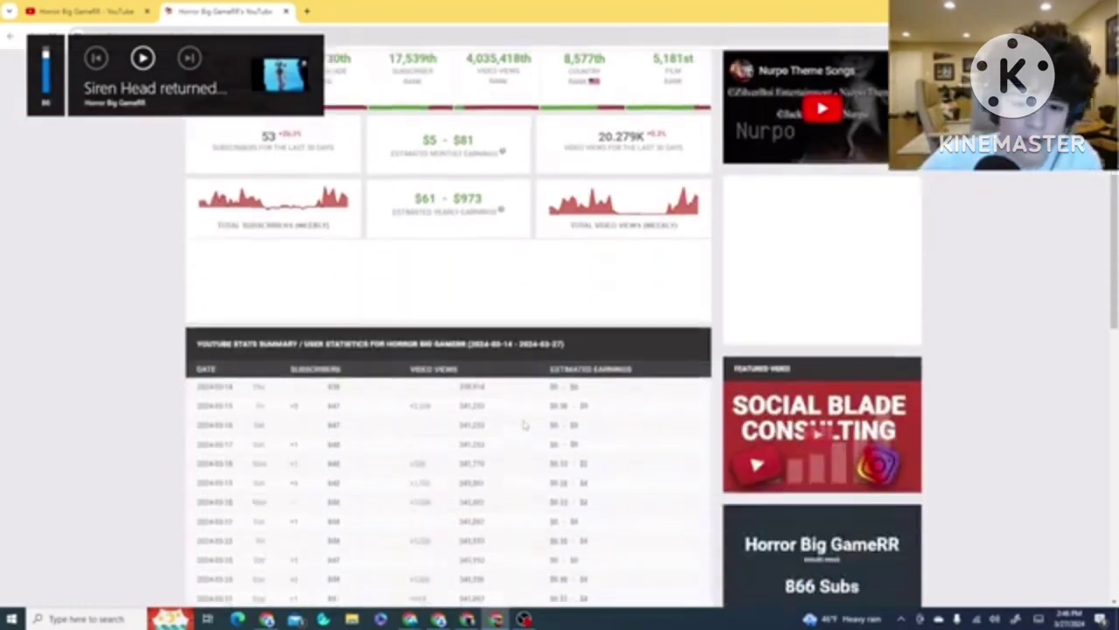
{"action": "scroll", "coordinate": [516, 428], "scroll_direction": "down", "scroll_amount": 5}
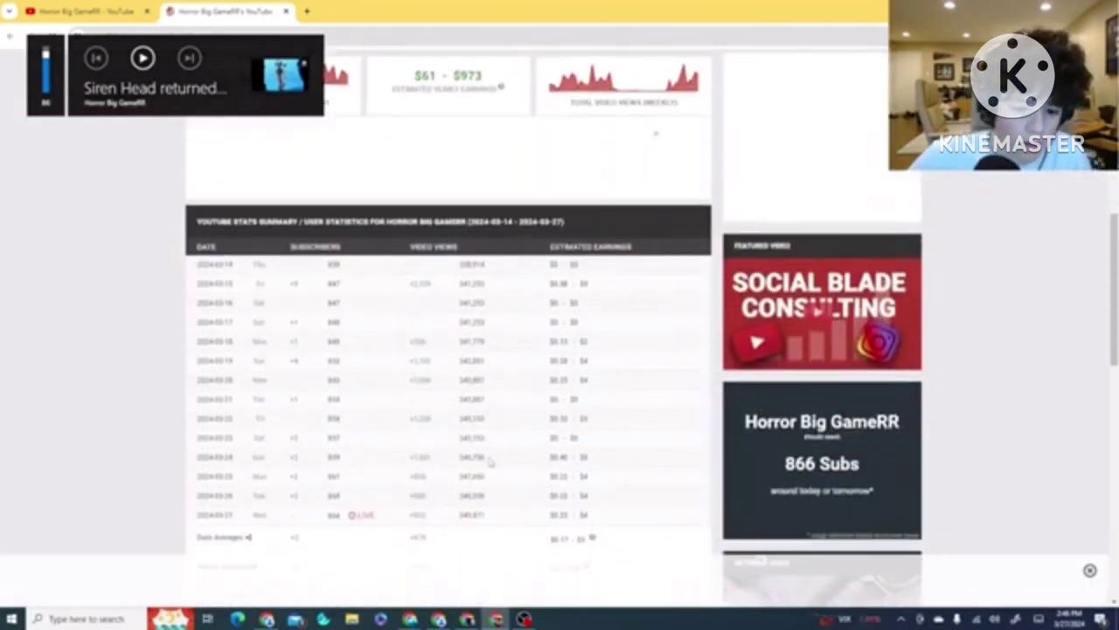
{"action": "scroll", "coordinate": [480, 464], "scroll_direction": "down", "scroll_amount": 1}
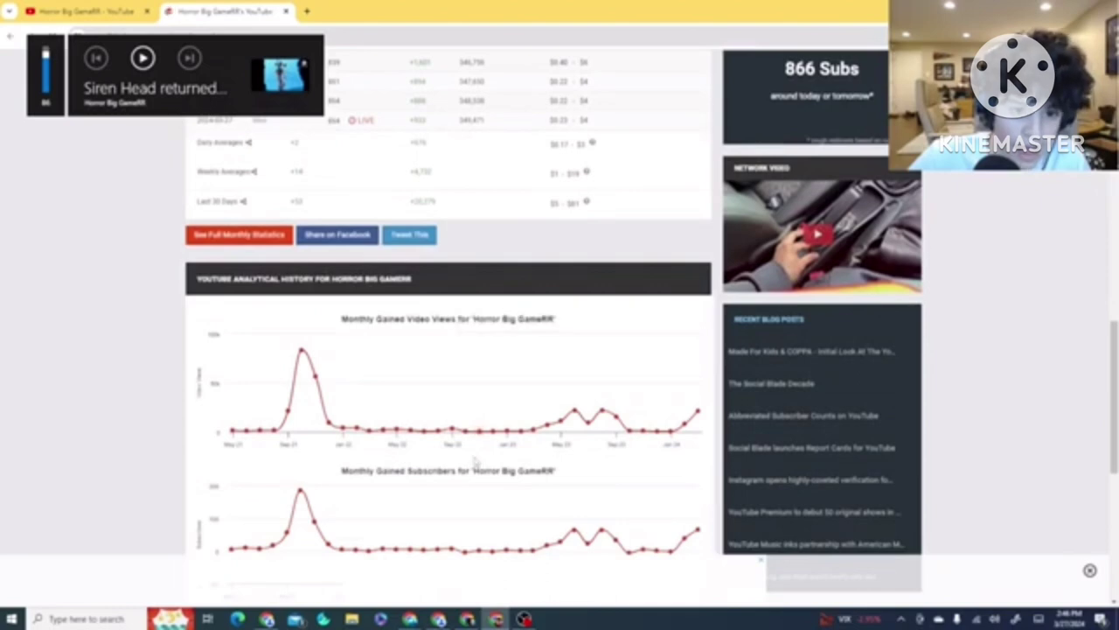
{"action": "scroll", "coordinate": [307, 282], "scroll_direction": "up", "scroll_amount": 10}
{"action": "left_click", "coordinate": [306, 301]}
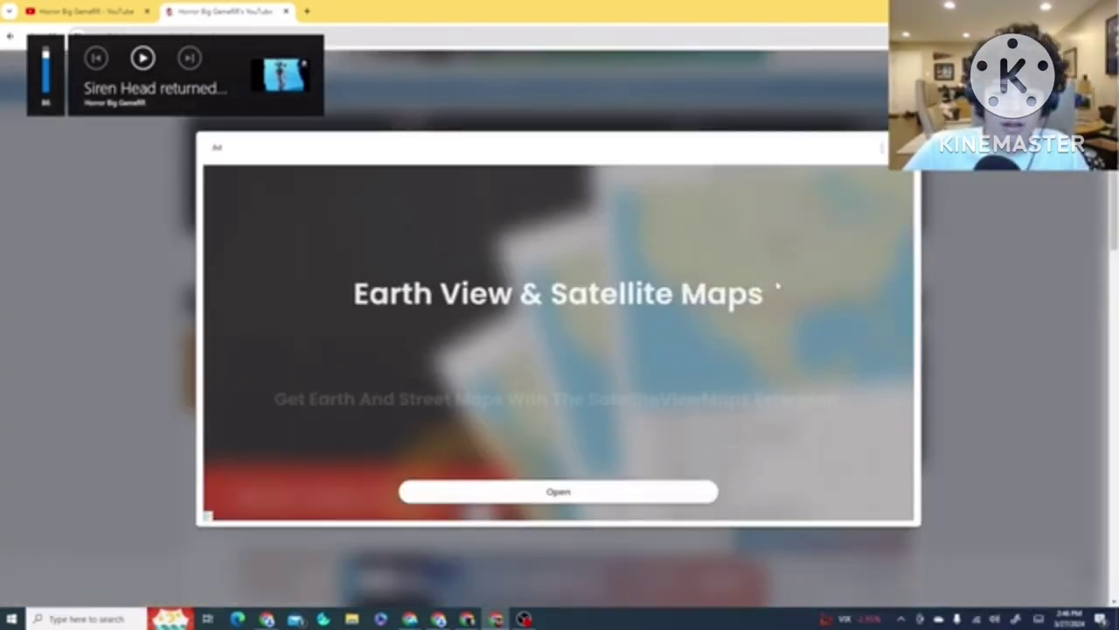
{"action": "left_click", "coordinate": [907, 173]}
{"action": "scroll", "coordinate": [516, 262], "scroll_direction": "down", "scroll_amount": 5}
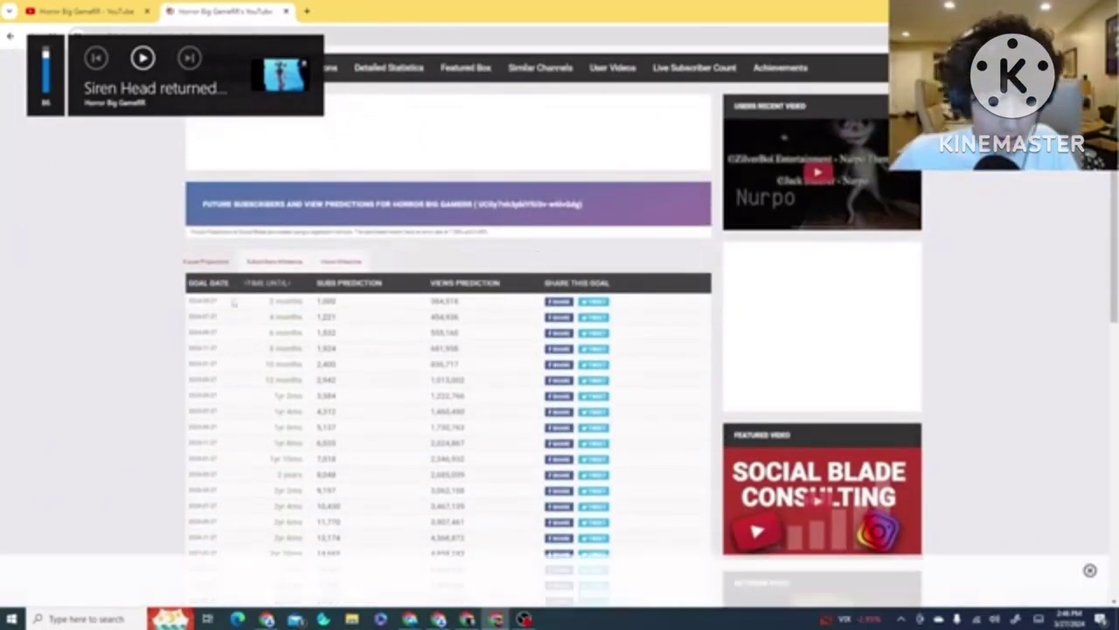
Highlight the 2-month 1,000-subscriber and 5-year predictions in the table
{"action": "left_click_drag", "start_coordinate": [237, 300], "coordinate": [352, 306]}
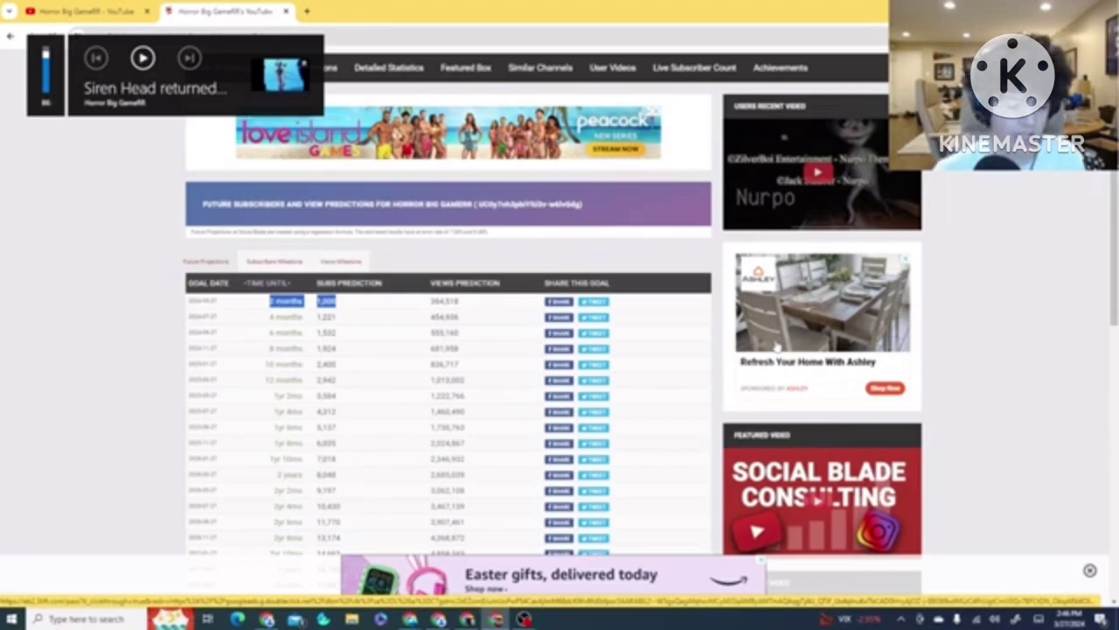
{"action": "left_click", "coordinate": [112, 339]}
{"action": "scroll", "coordinate": [528, 345], "scroll_direction": "down", "scroll_amount": 2}
{"action": "scroll", "coordinate": [528, 345], "scroll_direction": "down", "scroll_amount": 2}
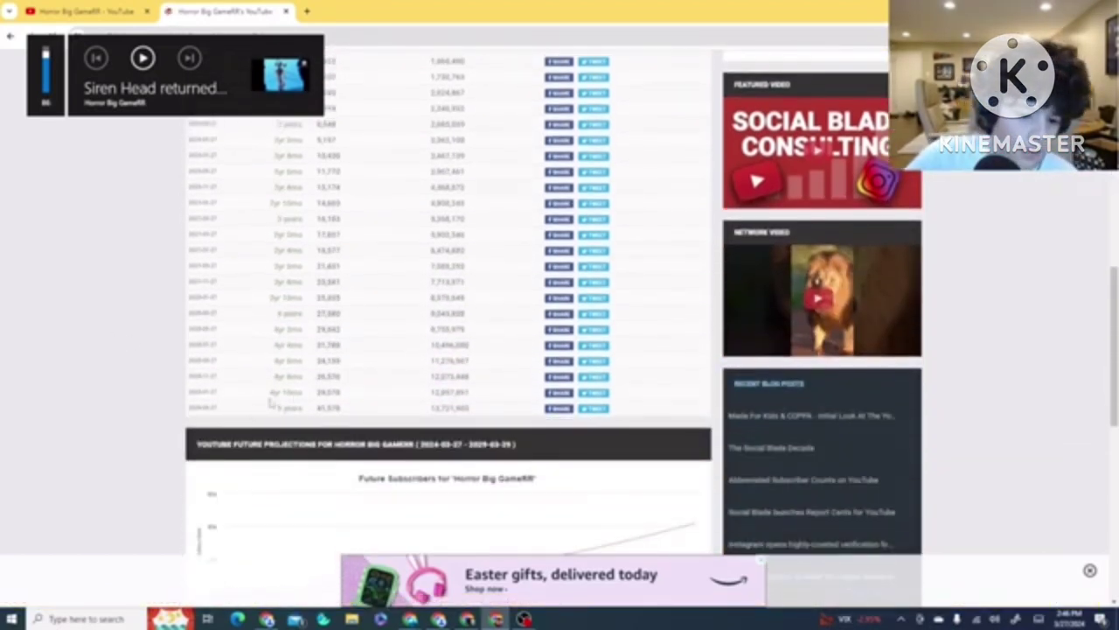
{"action": "left_click_drag", "start_coordinate": [253, 407], "coordinate": [355, 407]}
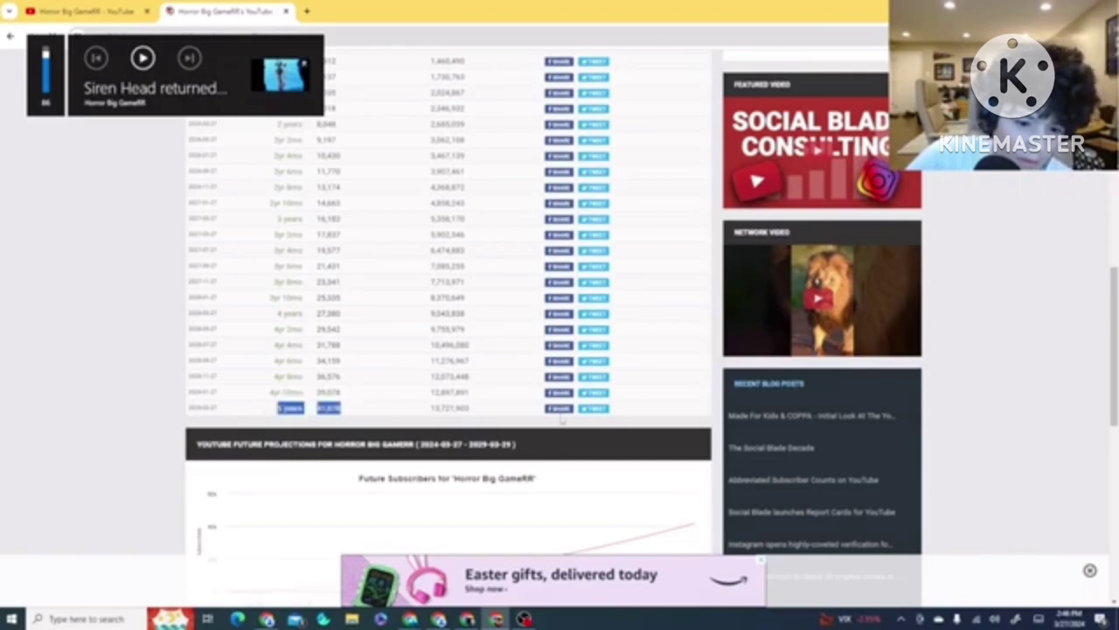
{"action": "left_click", "coordinate": [148, 298]}
{"action": "scroll", "coordinate": [640, 423], "scroll_direction": "up", "scroll_amount": 10}
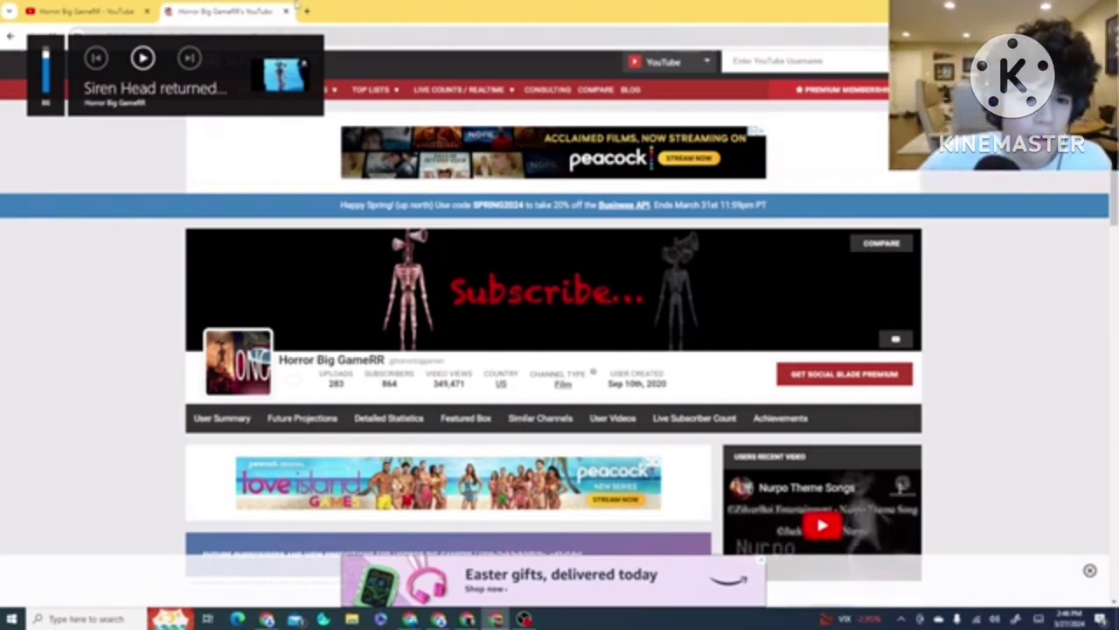
Close the Social Blade tab and the channel's About dialog
{"action": "left_click", "coordinate": [287, 11]}
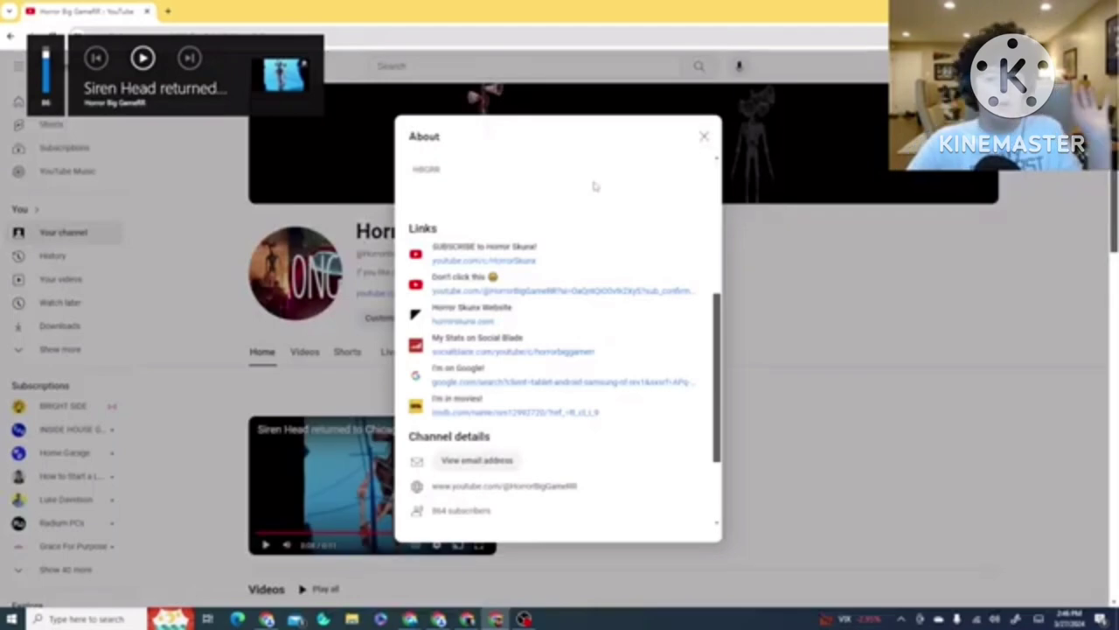
{"action": "left_click", "coordinate": [705, 137]}
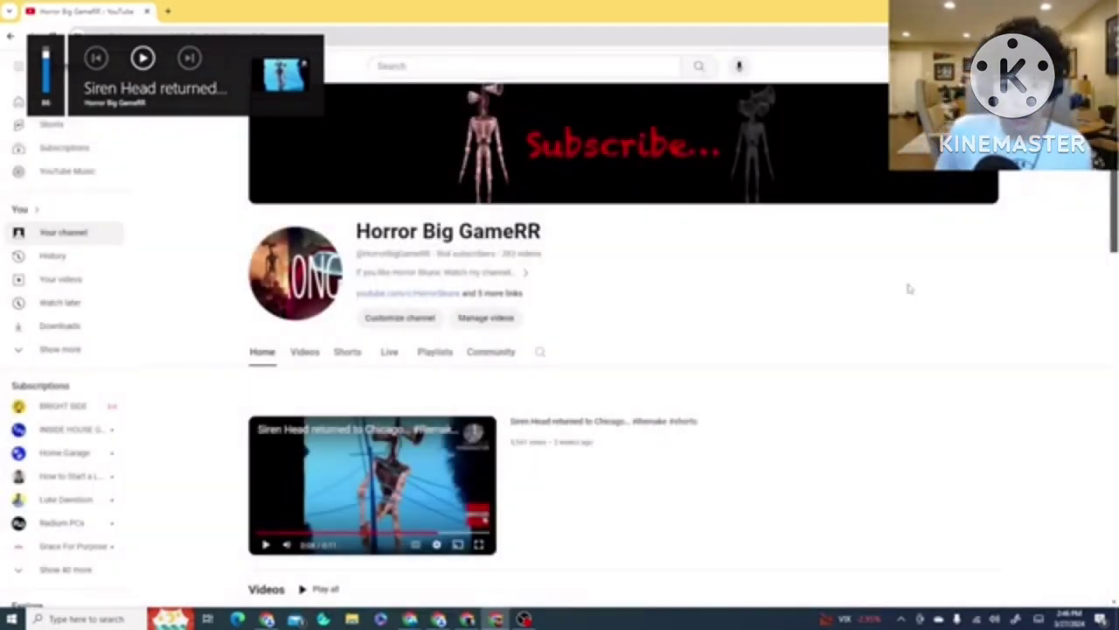